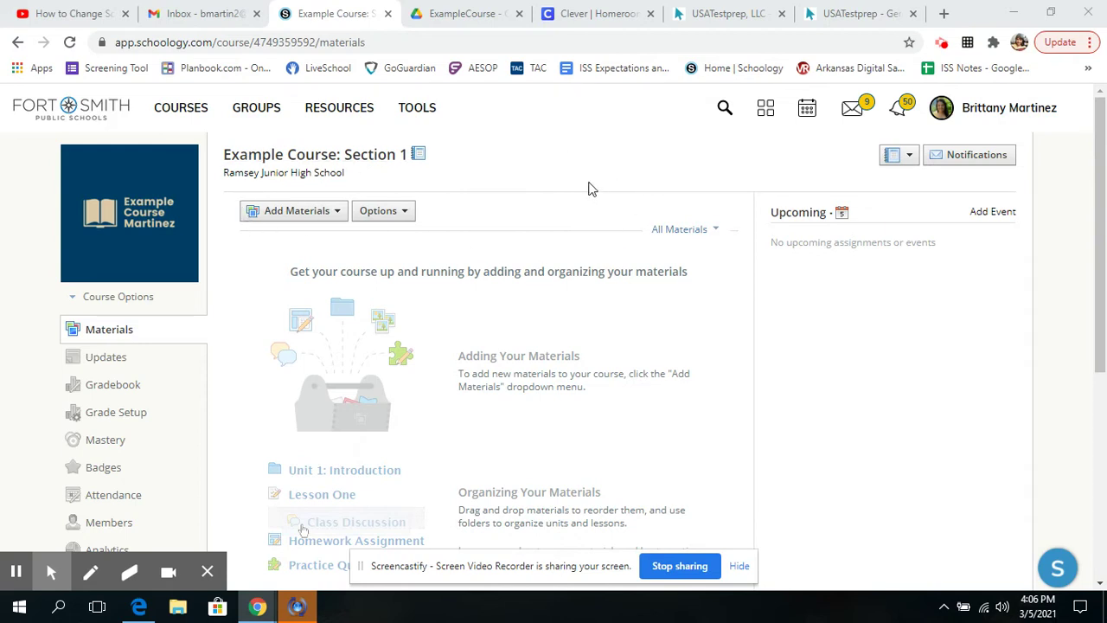
Step: From the ExampleCourse folder in Drive, start a new blank Google Drawings file
{"action": "left_click", "coordinate": [485, 21]}
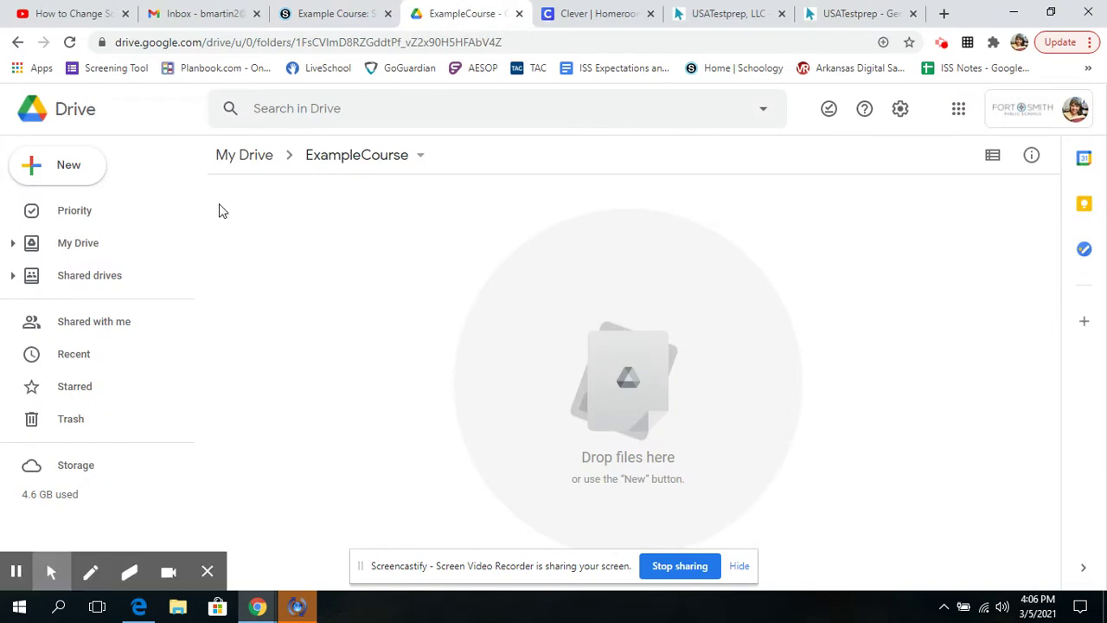
{"action": "left_click", "coordinate": [71, 166]}
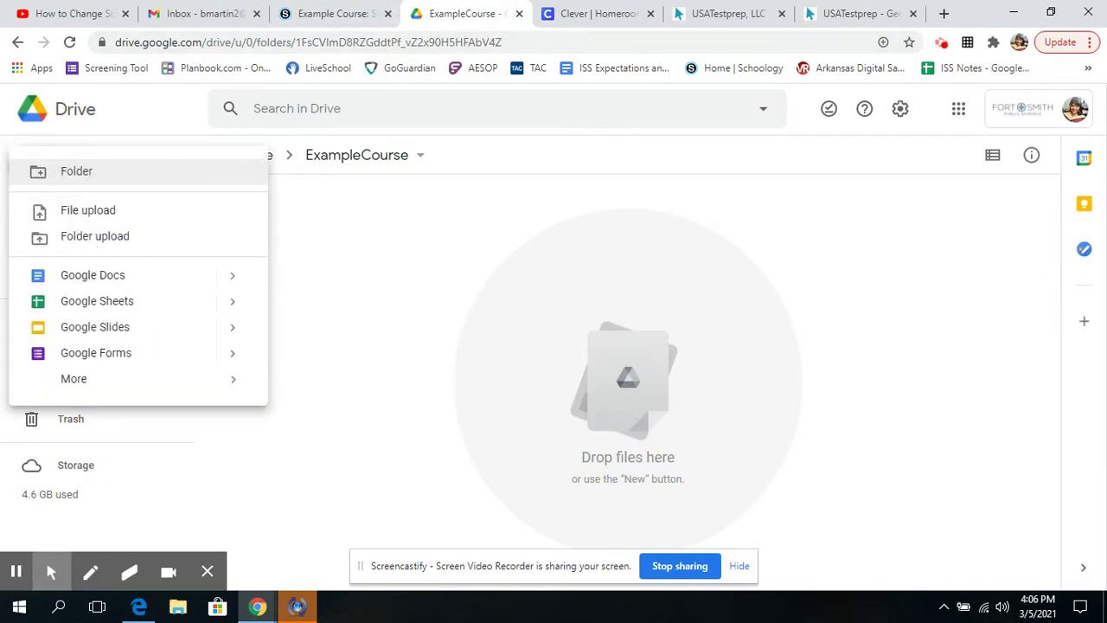
{"action": "left_click", "coordinate": [613, 242]}
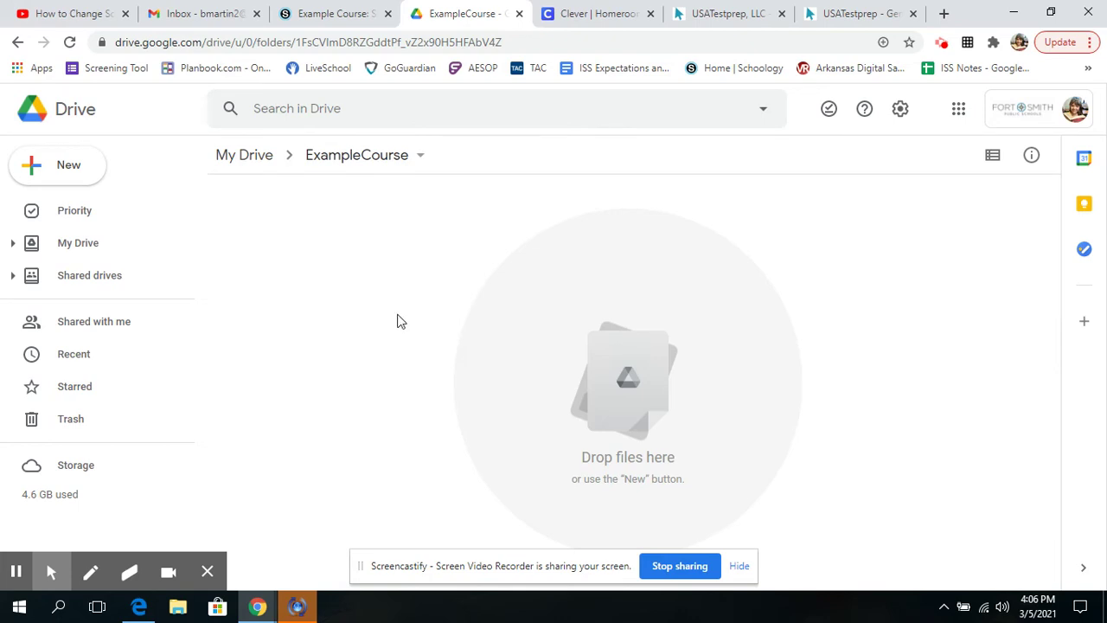
{"action": "left_click", "coordinate": [63, 168]}
{"action": "mouse_move", "coordinate": [118, 381]}
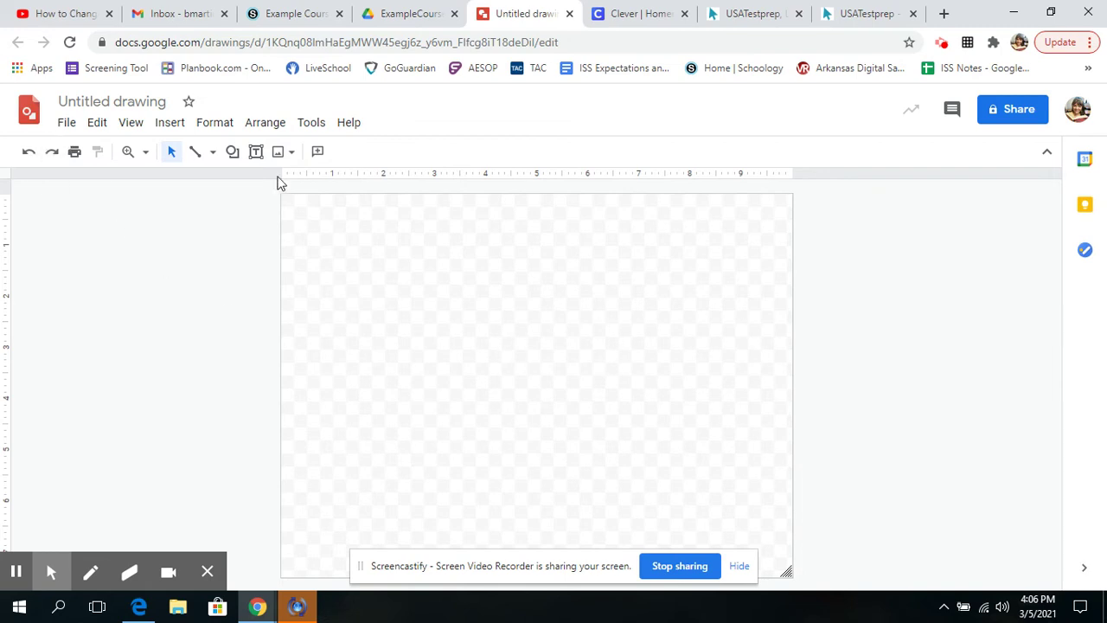
Step: Rename the drawing to 'Example Course Banner'
{"action": "left_click", "coordinate": [132, 101]}
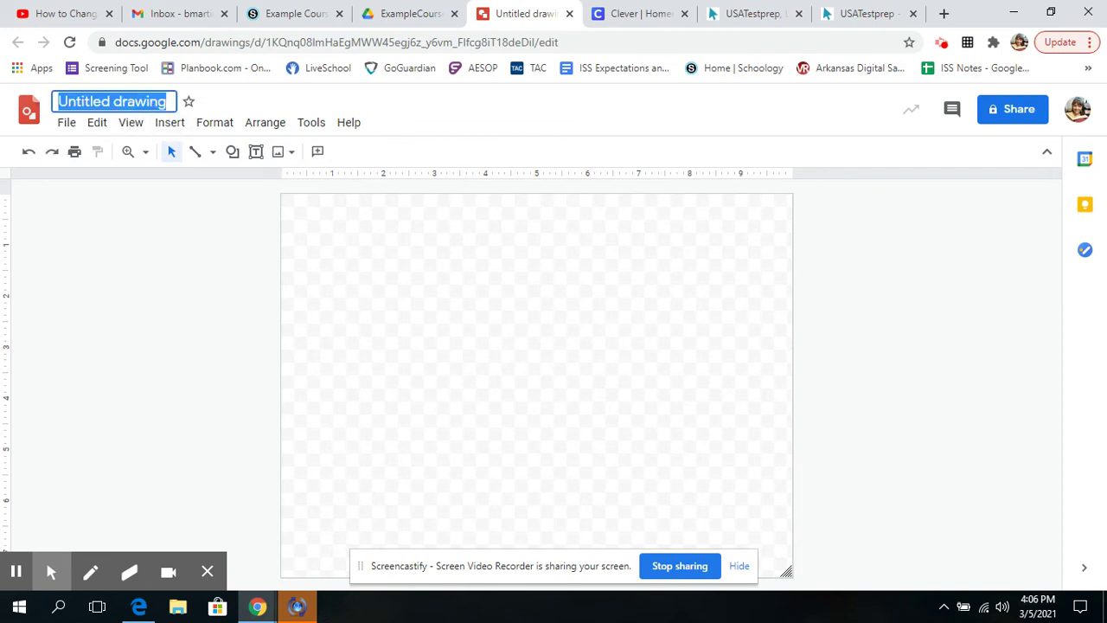
{"action": "type", "text": "Example Co"}
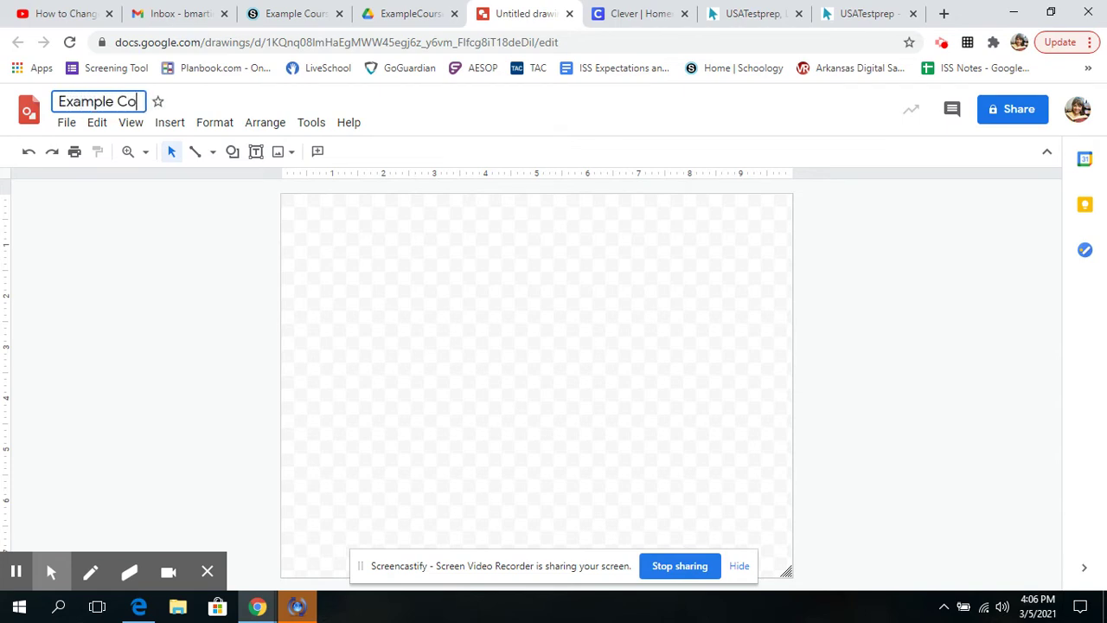
{"action": "type", "text": "urse banne"}
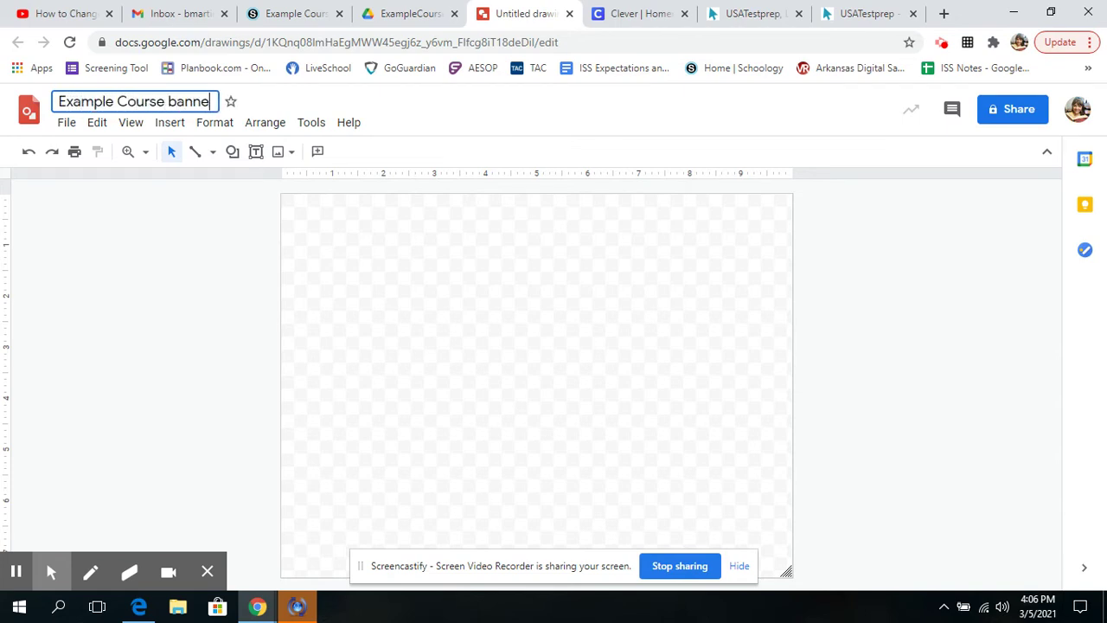
{"action": "key", "text": "BackSpace"}
{"action": "key", "text": "BackSpace"}
{"action": "key", "text": "BackSpace"}
{"action": "key", "text": "BackSpace"}
{"action": "key", "text": "BackSpace"}
{"action": "type", "text": "Banner"}
Step: Try a custom page size in Page setup, then undo the resulting tall page
{"action": "left_click", "coordinate": [69, 123]}
{"action": "scroll", "coordinate": [143, 389], "scroll_direction": "down", "scroll_amount": 2}
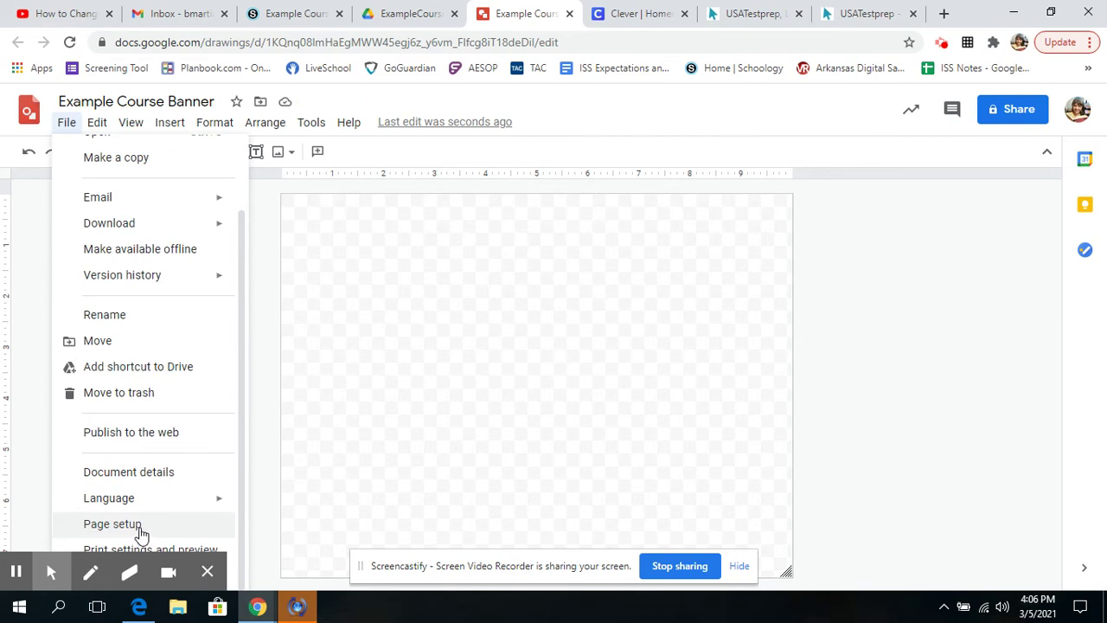
{"action": "left_click", "coordinate": [140, 527]}
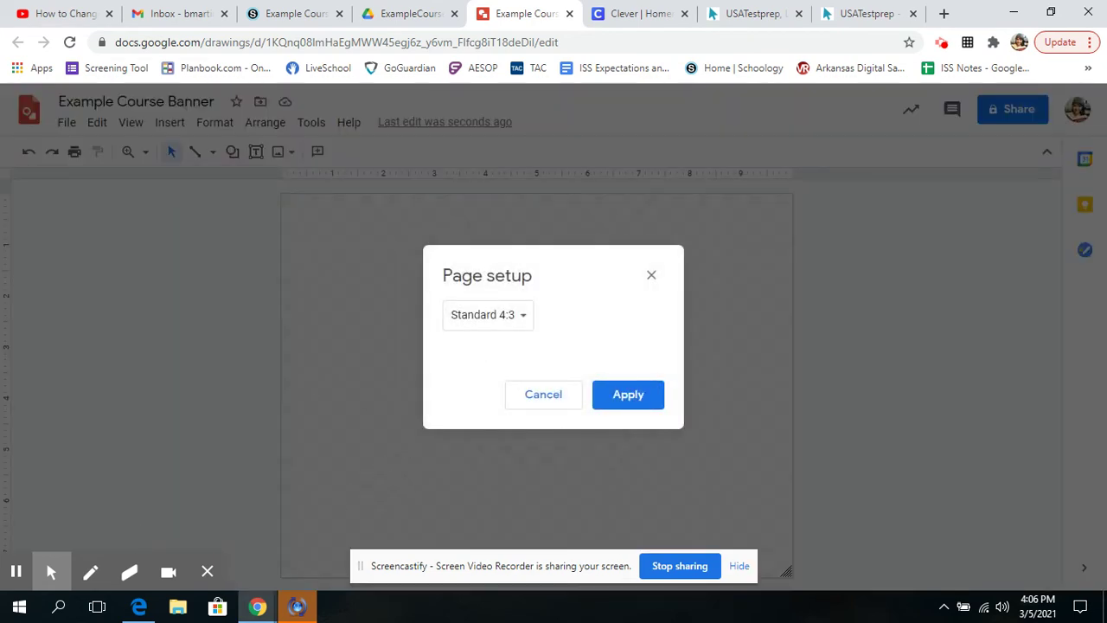
{"action": "left_click", "coordinate": [500, 316]}
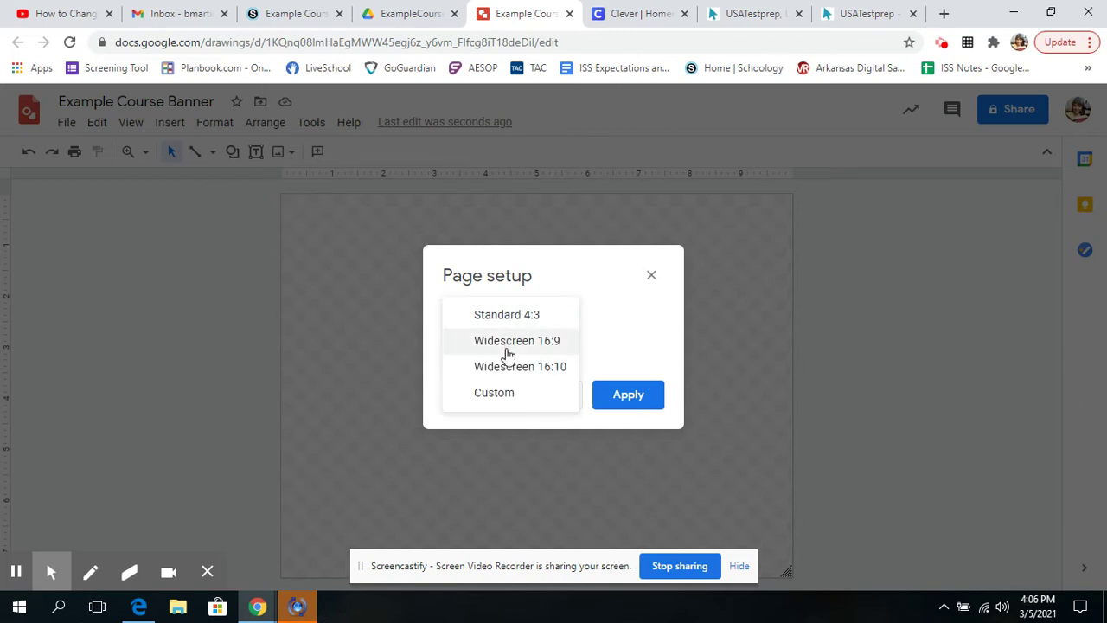
{"action": "left_click", "coordinate": [500, 392]}
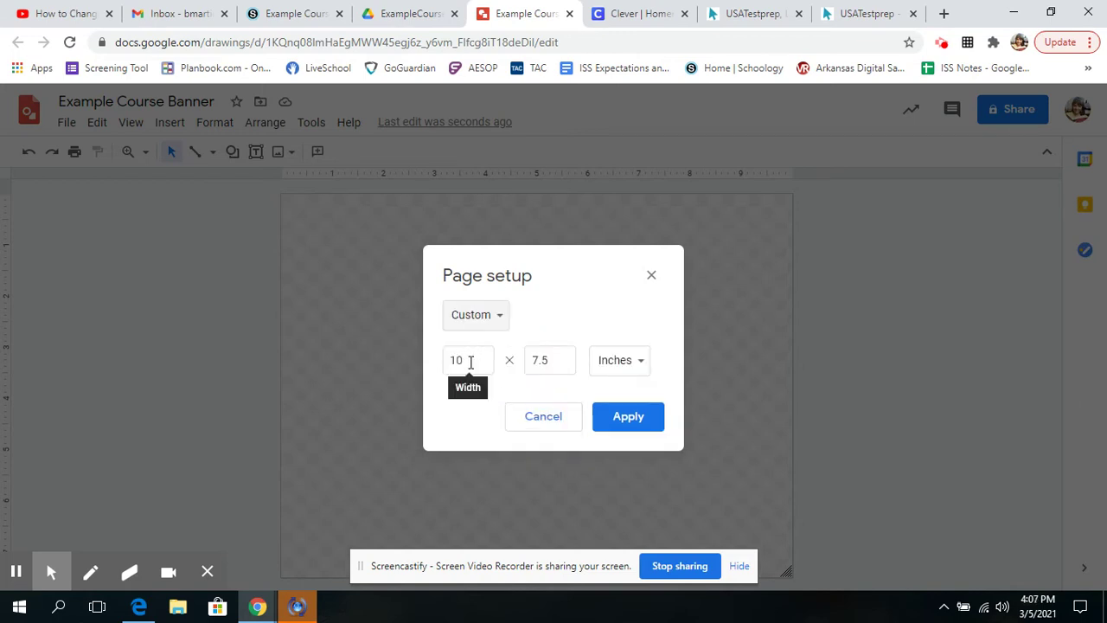
{"action": "double_click", "coordinate": [470, 362]}
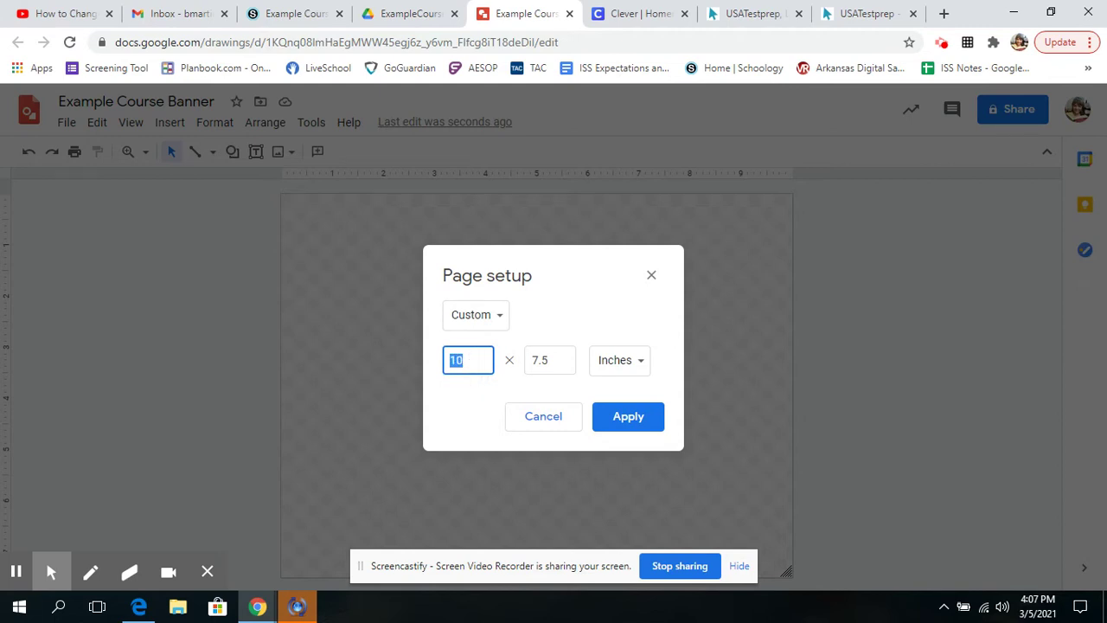
{"action": "type", "text": "20"}
{"action": "key", "text": "Tab"}
{"action": "type", "text": "2"}
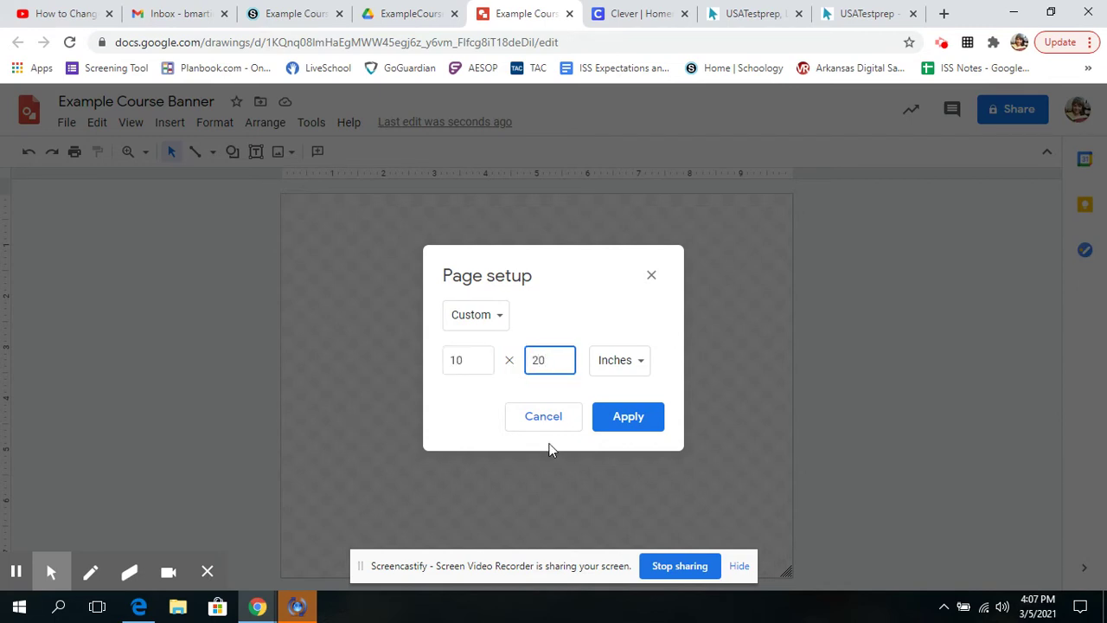
{"action": "left_click", "coordinate": [629, 418]}
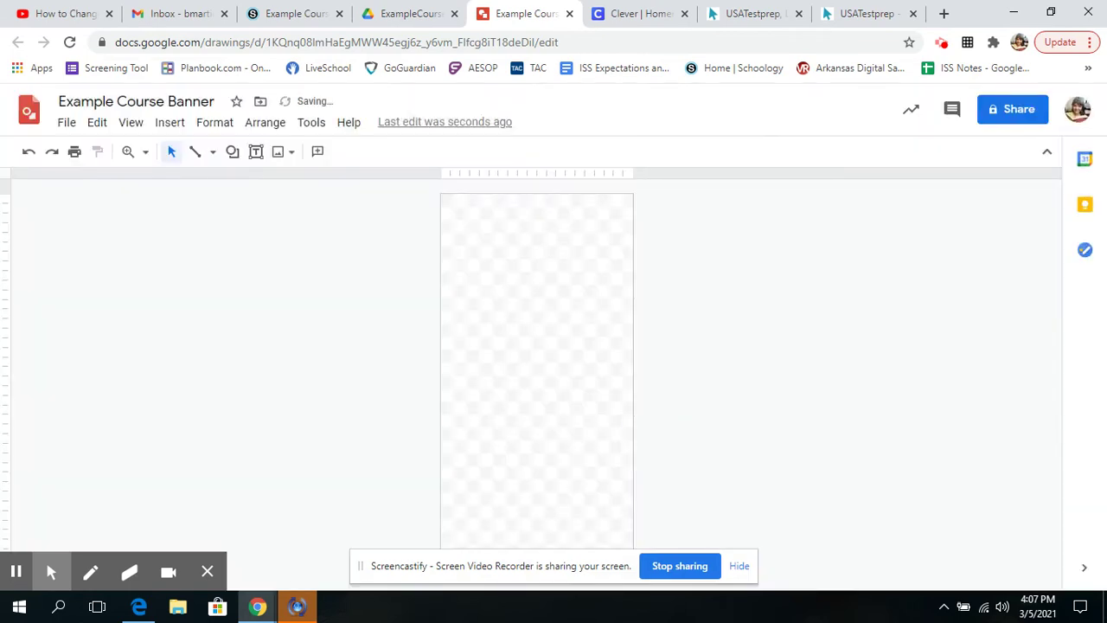
{"action": "left_click", "coordinate": [29, 152]}
Step: Set the page to a custom size of 20 × 10 inches
{"action": "left_click", "coordinate": [66, 124]}
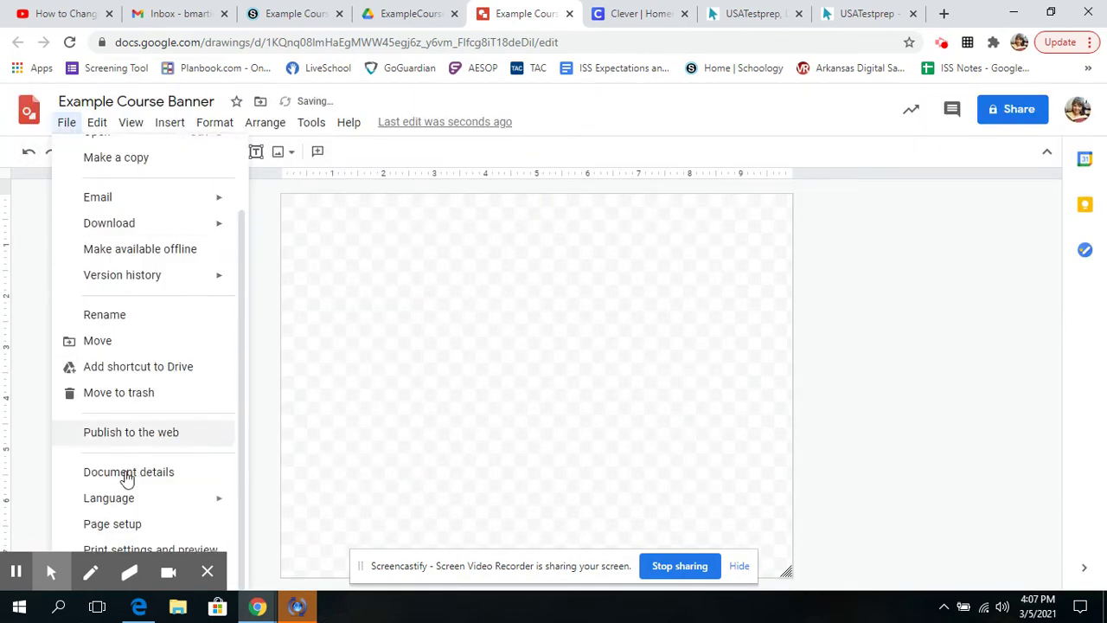
{"action": "left_click", "coordinate": [142, 523]}
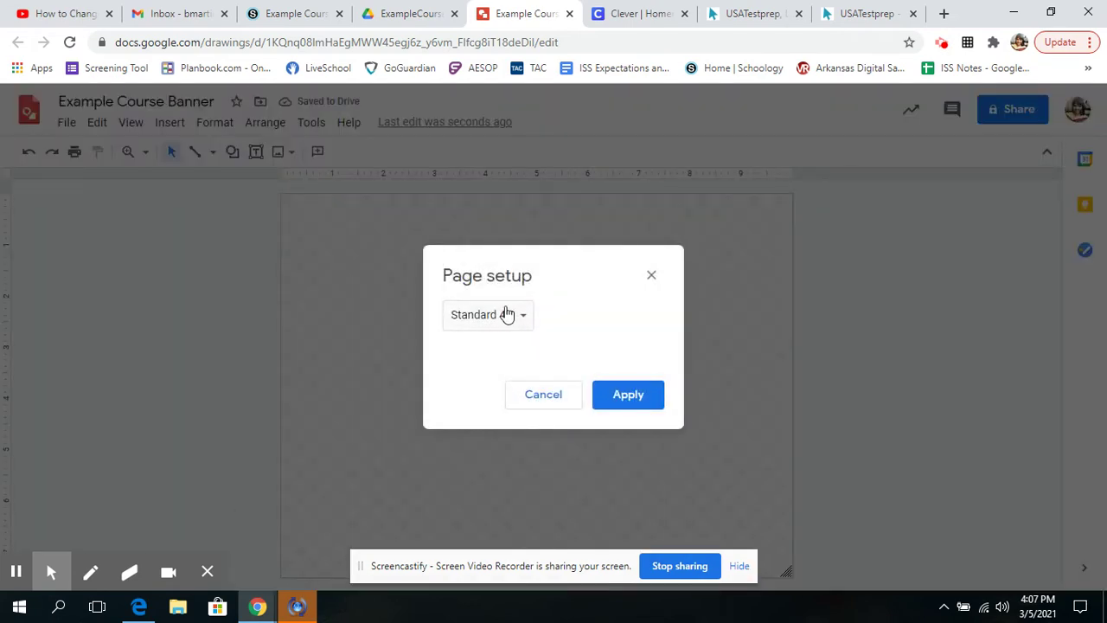
{"action": "left_click", "coordinate": [507, 314]}
{"action": "left_click", "coordinate": [485, 400]}
{"action": "left_click", "coordinate": [473, 364]}
{"action": "double_click", "coordinate": [473, 363]}
{"action": "type", "text": "20"}
{"action": "key", "text": "Tab"}
{"action": "type", "text": "10"}
{"action": "key", "text": "Return"}
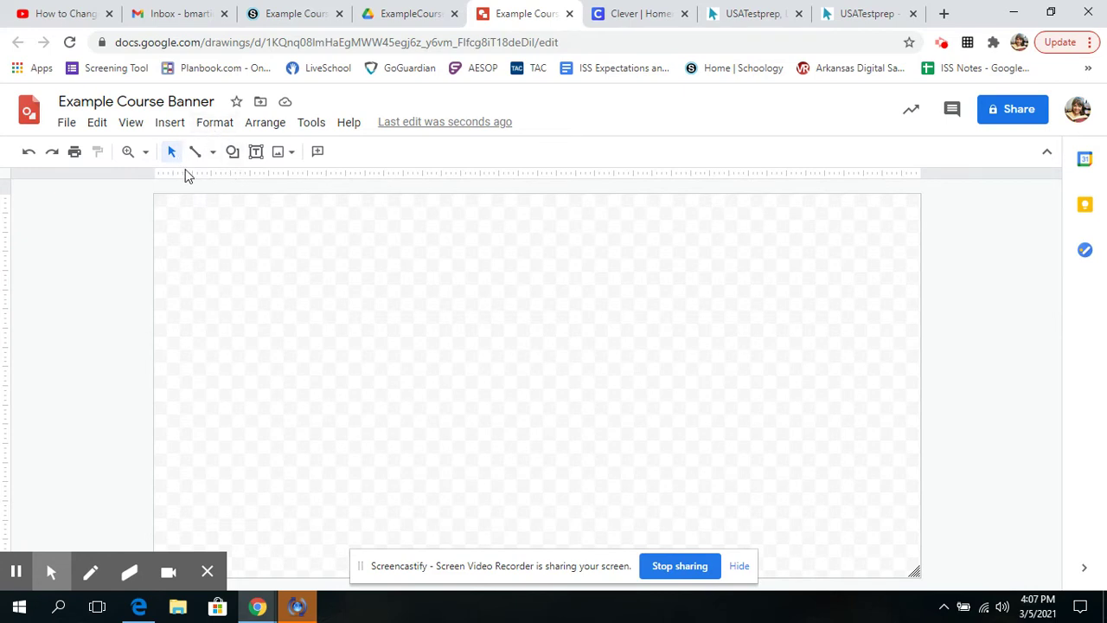
Step: Insert the purple wood-plank image found by a web image search for 'background'
{"action": "left_click", "coordinate": [279, 159]}
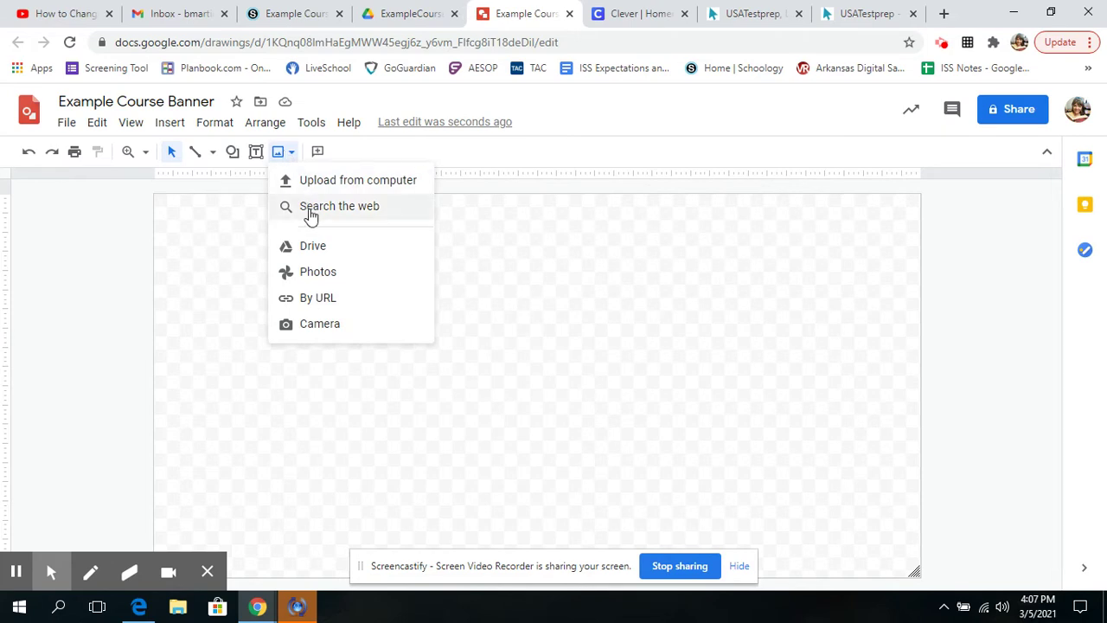
{"action": "left_click", "coordinate": [369, 213]}
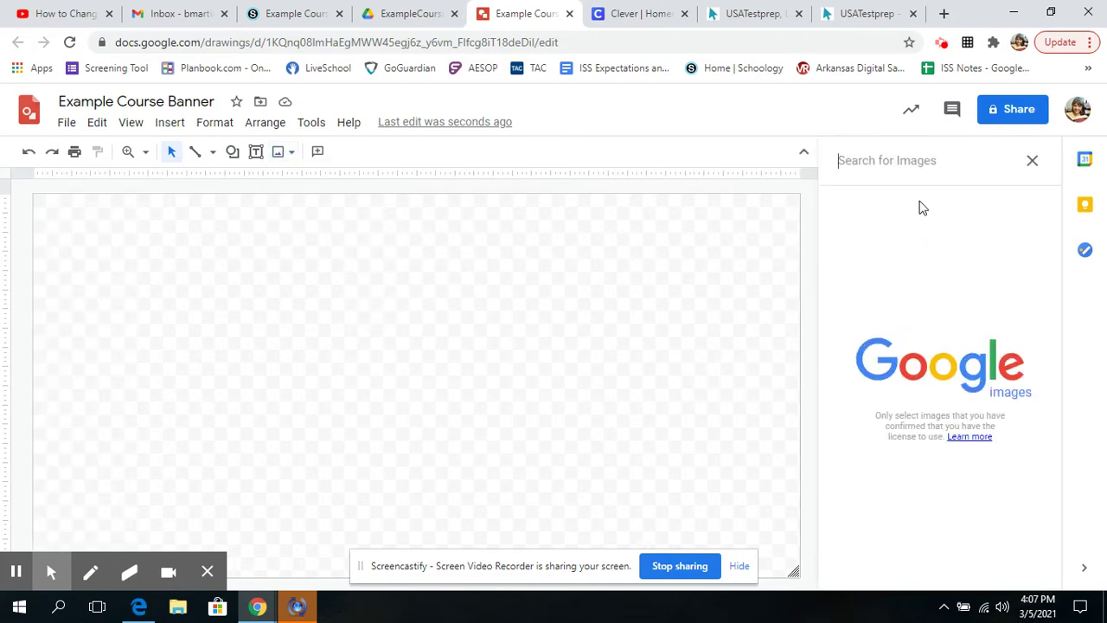
{"action": "left_click", "coordinate": [915, 161]}
{"action": "type", "text": "bac"}
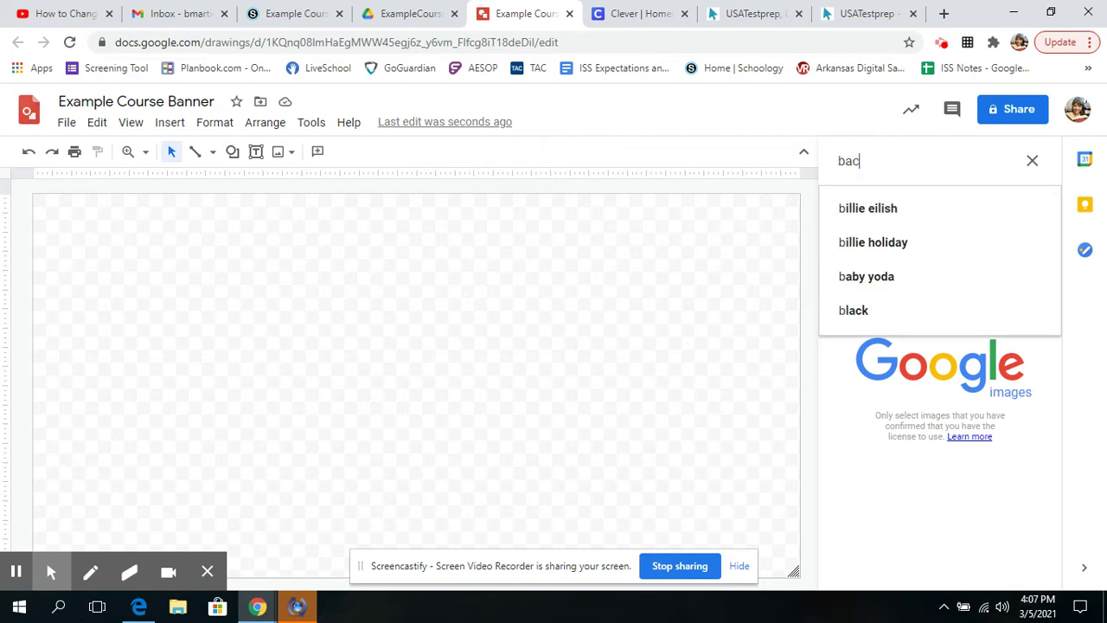
{"action": "type", "text": "kground"}
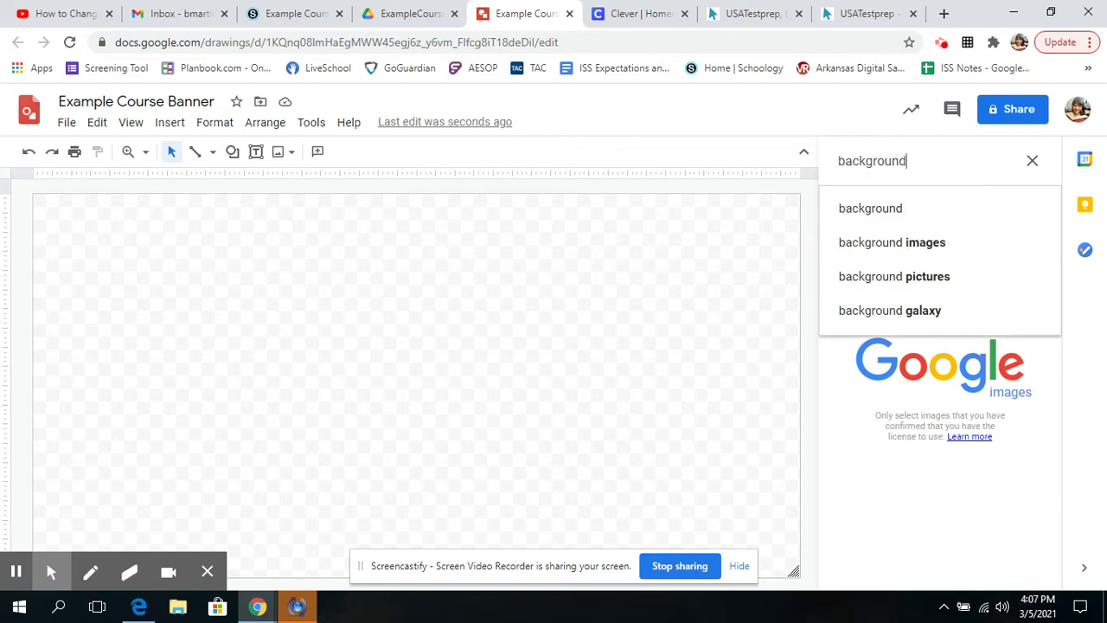
{"action": "key", "text": "Return"}
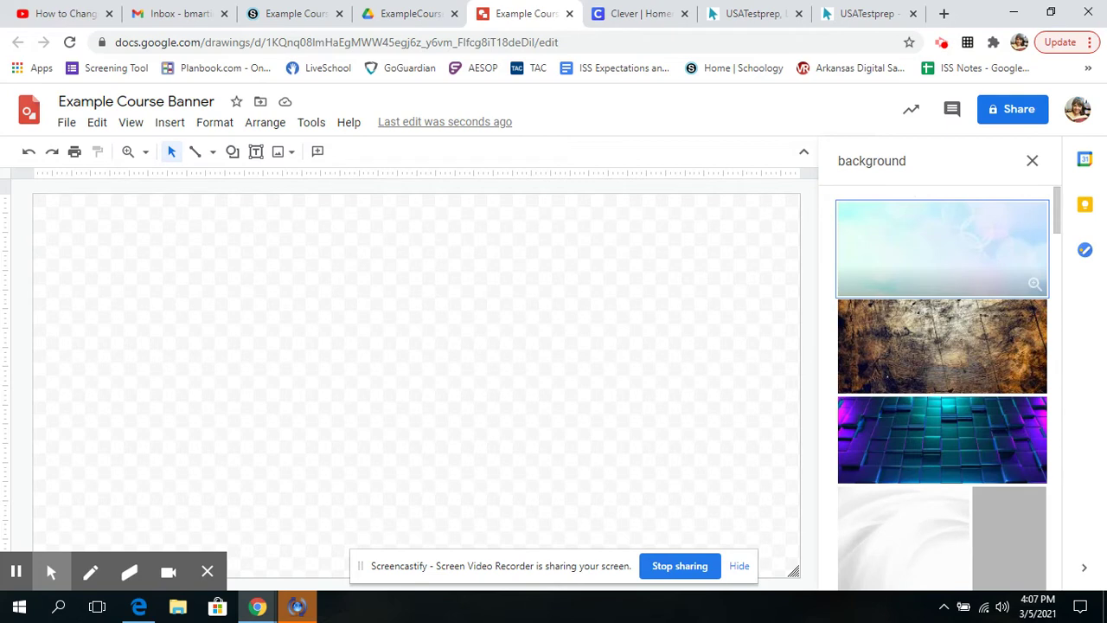
{"action": "scroll", "coordinate": [944, 286], "scroll_direction": "down", "scroll_amount": 4}
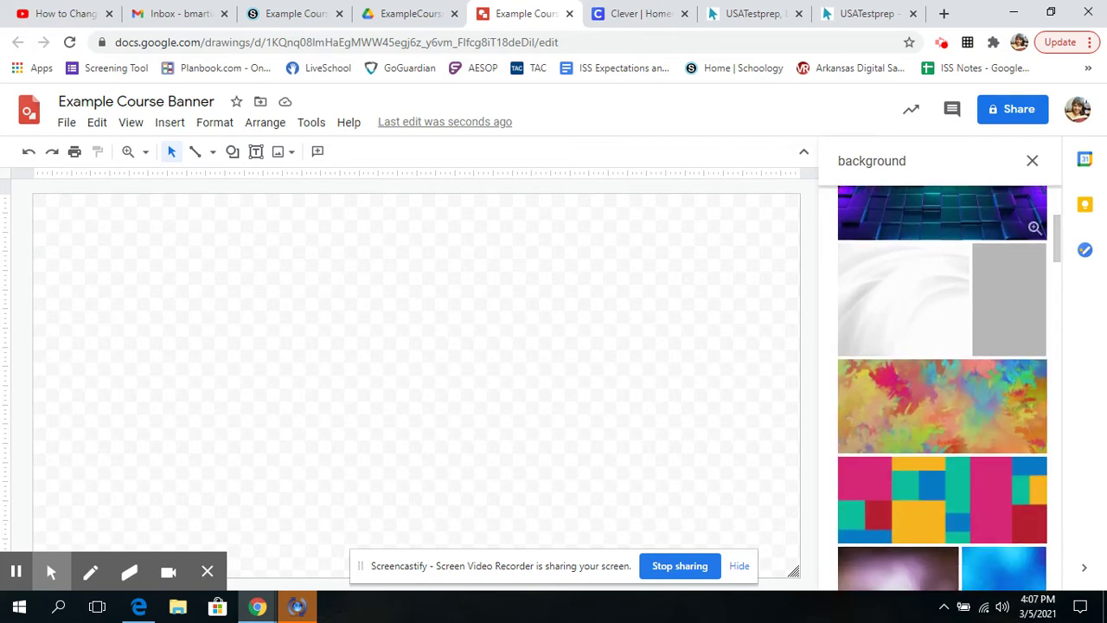
{"action": "scroll", "coordinate": [944, 363], "scroll_direction": "down", "scroll_amount": 7}
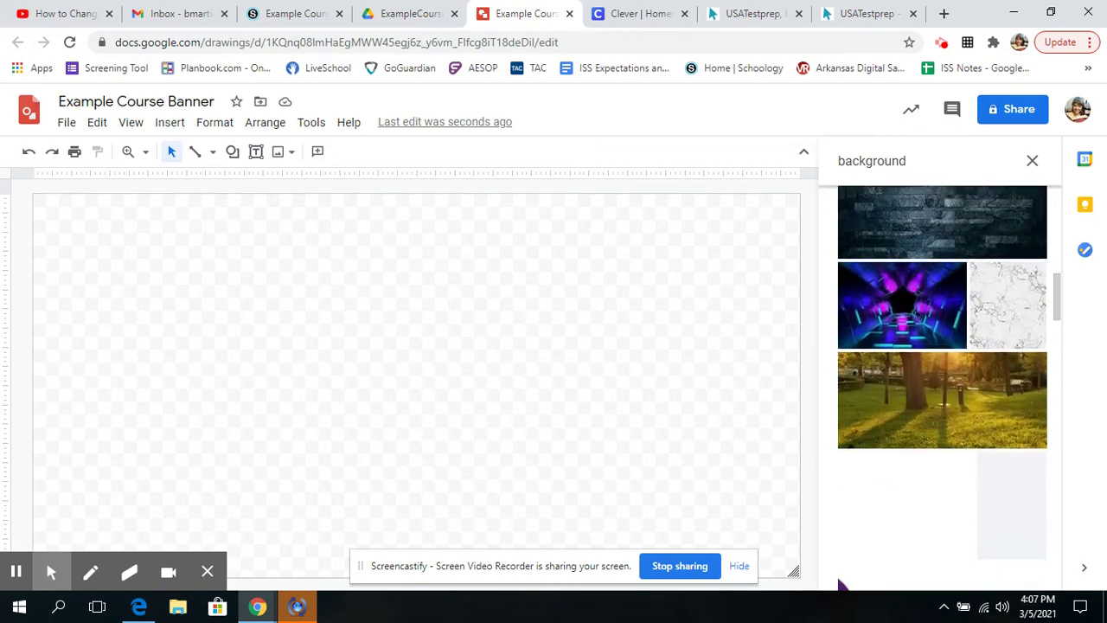
{"action": "scroll", "coordinate": [934, 298], "scroll_direction": "down", "scroll_amount": 10}
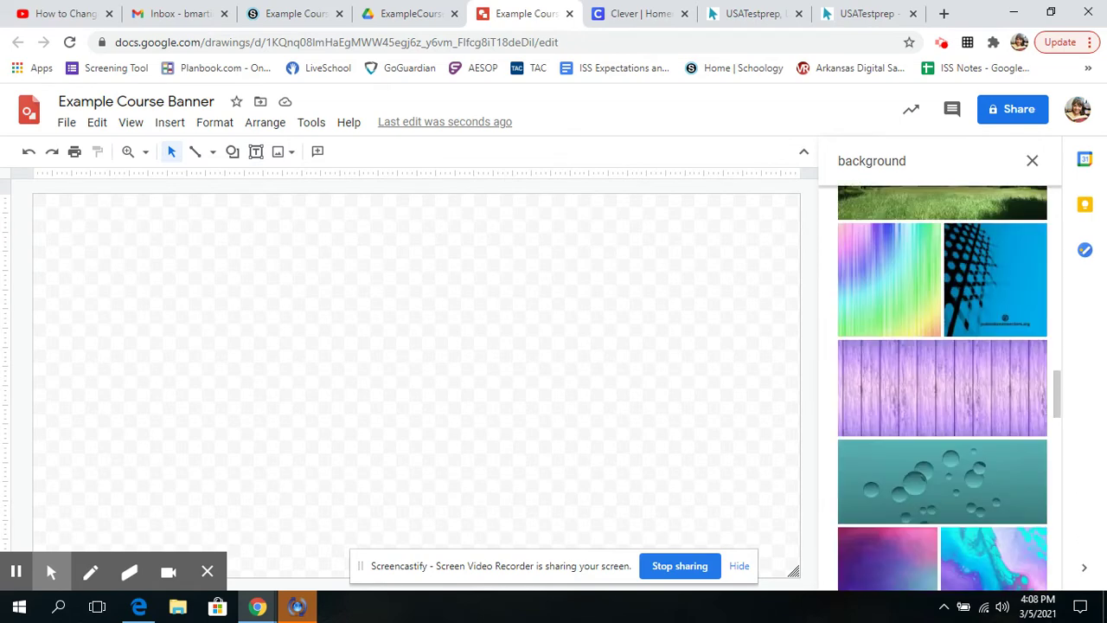
{"action": "scroll", "coordinate": [933, 297], "scroll_direction": "up", "scroll_amount": 2}
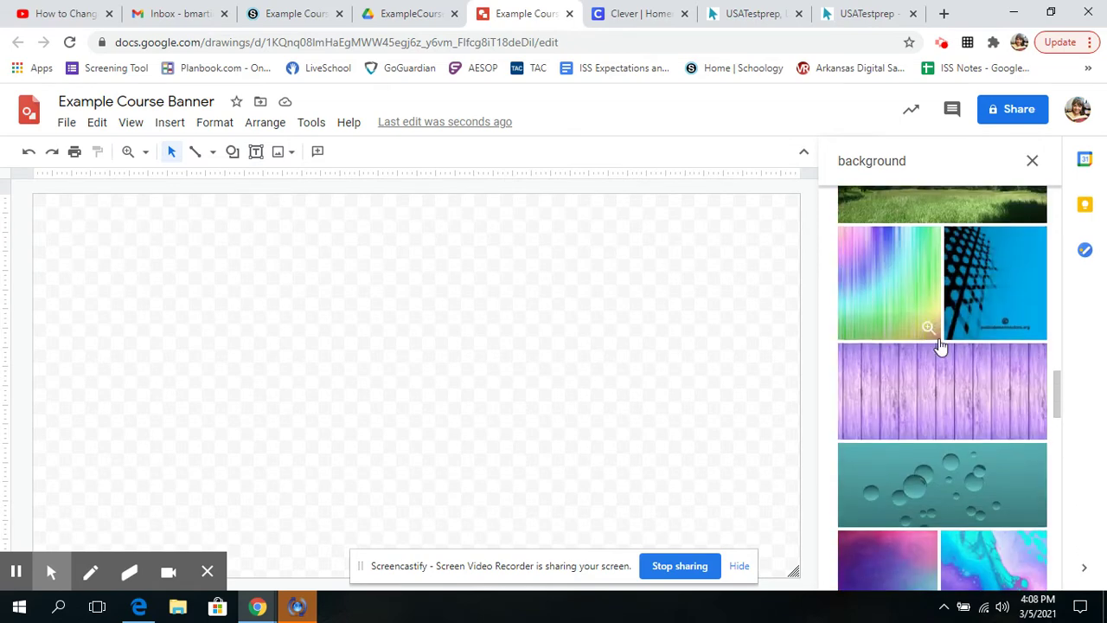
{"action": "left_click", "coordinate": [956, 399]}
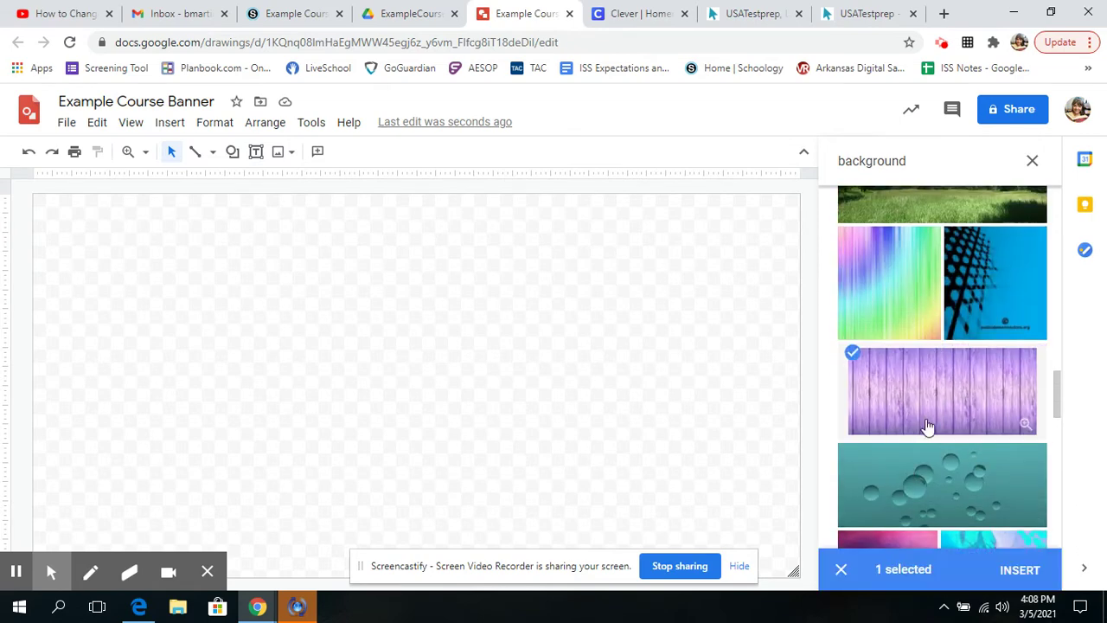
{"action": "left_click", "coordinate": [1010, 573]}
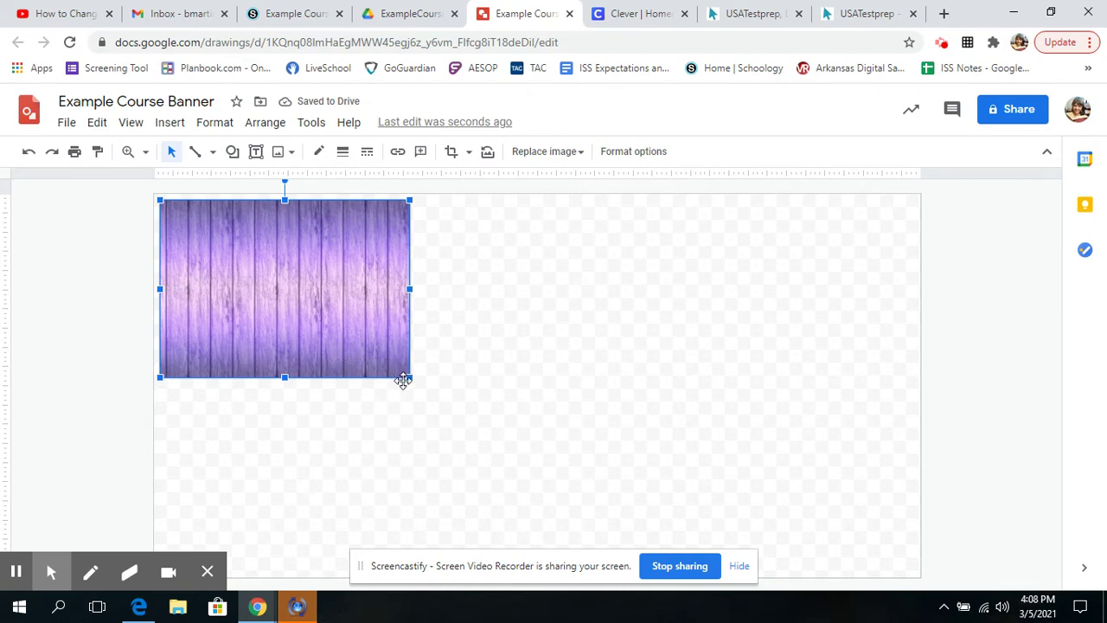
Step: Drag the wood image's bottom, left, top and right edges out to the canvas edges
{"action": "left_click_drag", "start_coordinate": [408, 378], "coordinate": [558, 581]}
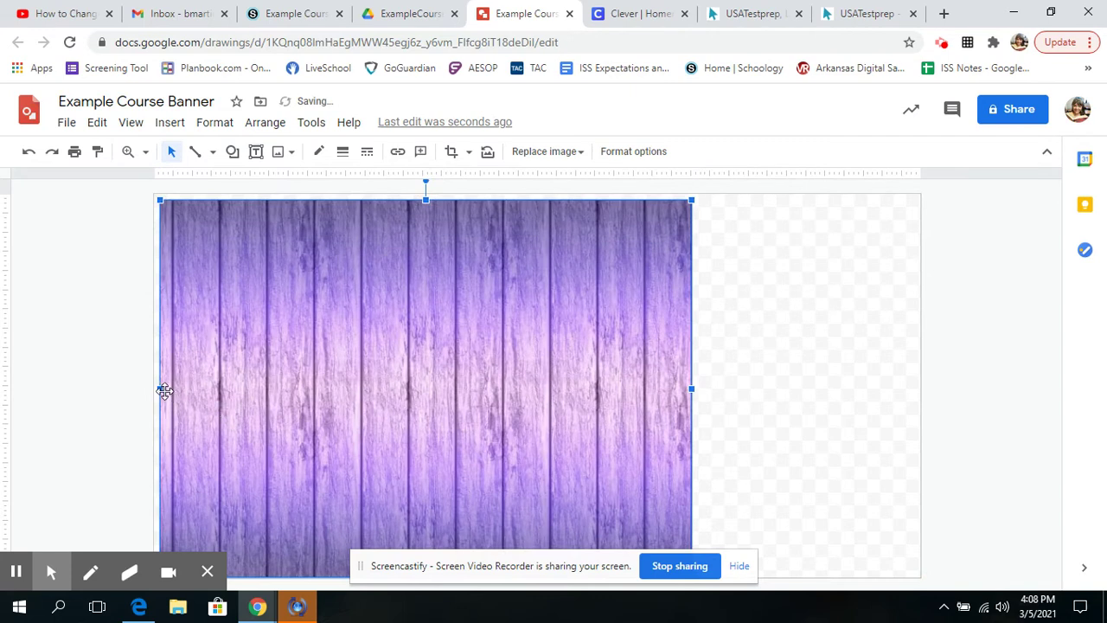
{"action": "left_click_drag", "start_coordinate": [159, 389], "coordinate": [154, 391]}
{"action": "left_click_drag", "start_coordinate": [423, 195], "coordinate": [423, 192]}
{"action": "left_click_drag", "start_coordinate": [694, 386], "coordinate": [919, 397]}
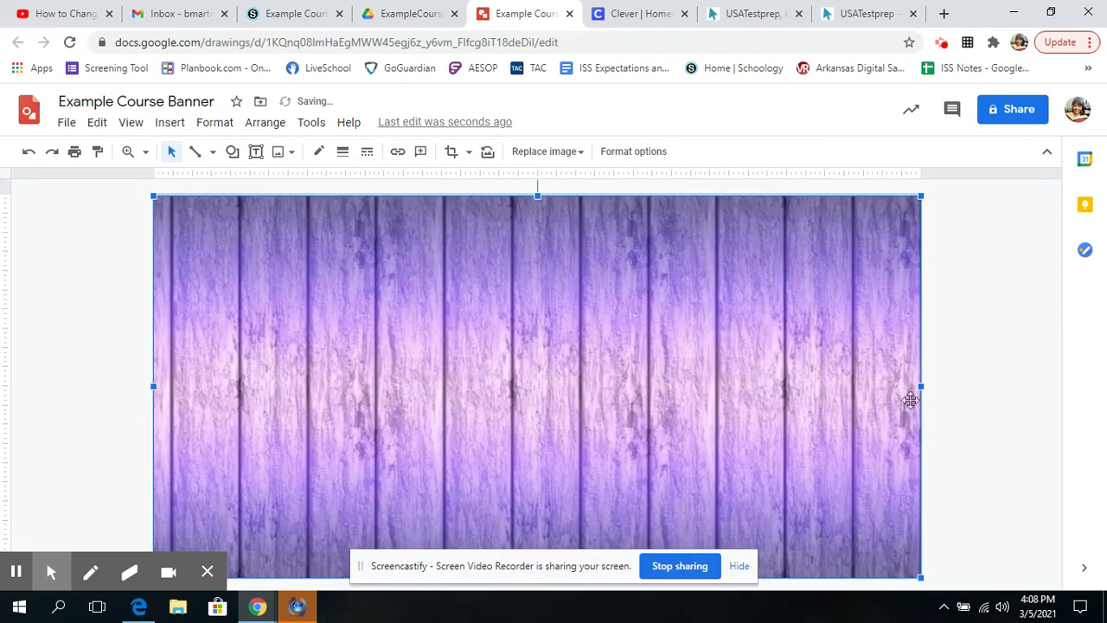
{"action": "left_click", "coordinate": [967, 440]}
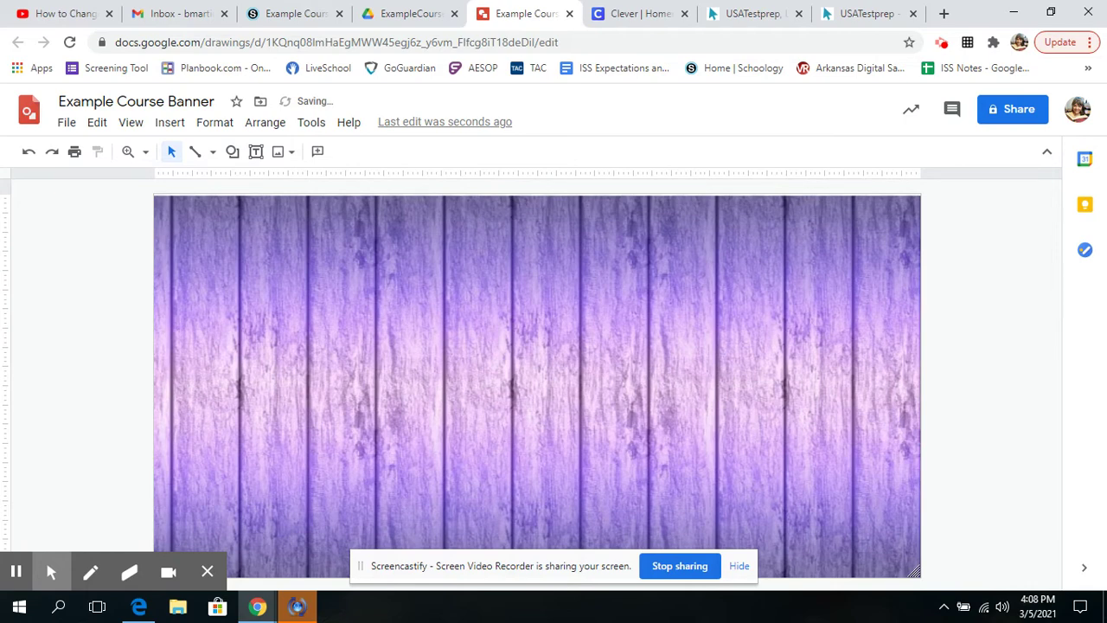
{"action": "left_click", "coordinate": [499, 229]}
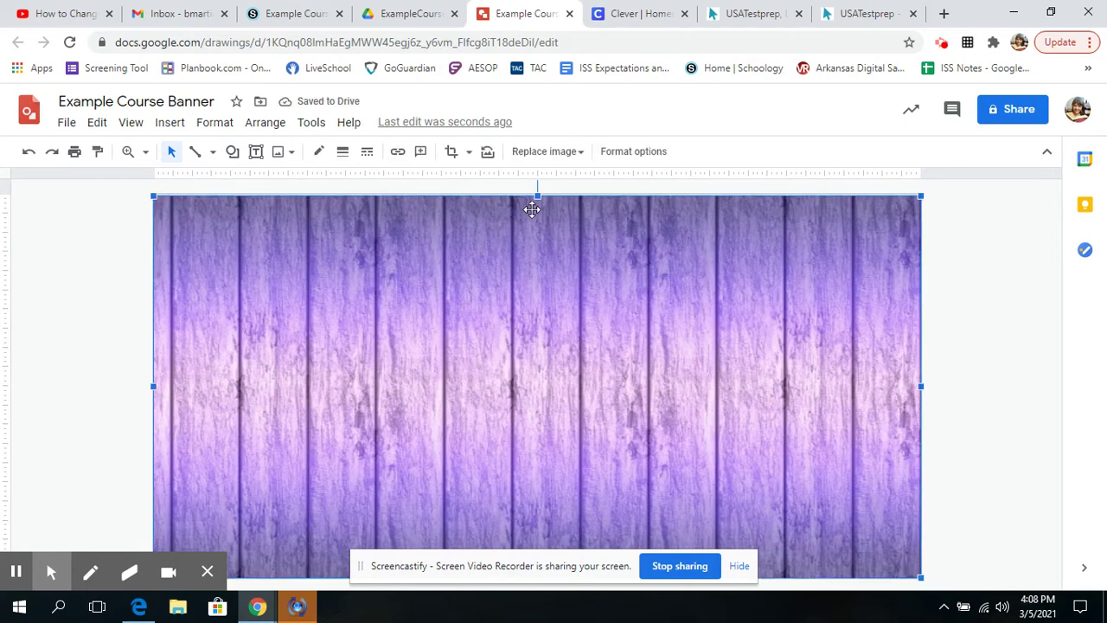
{"action": "left_click_drag", "start_coordinate": [537, 195], "coordinate": [538, 192]}
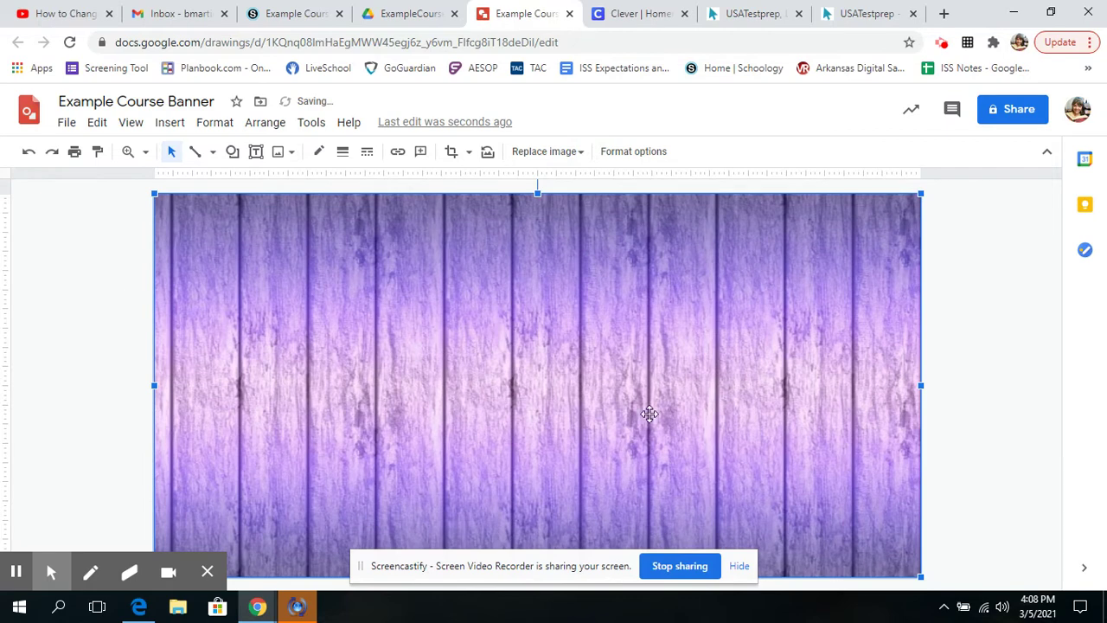
{"action": "left_click", "coordinate": [978, 431]}
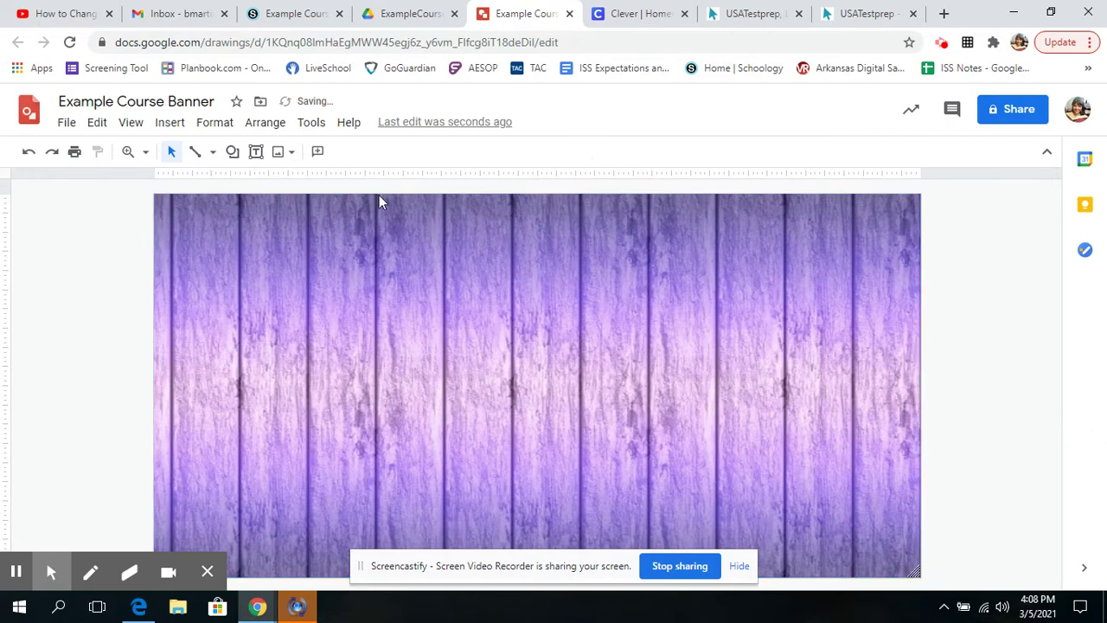
Step: Insert word art showing the teacher's name
{"action": "left_click", "coordinate": [169, 123]}
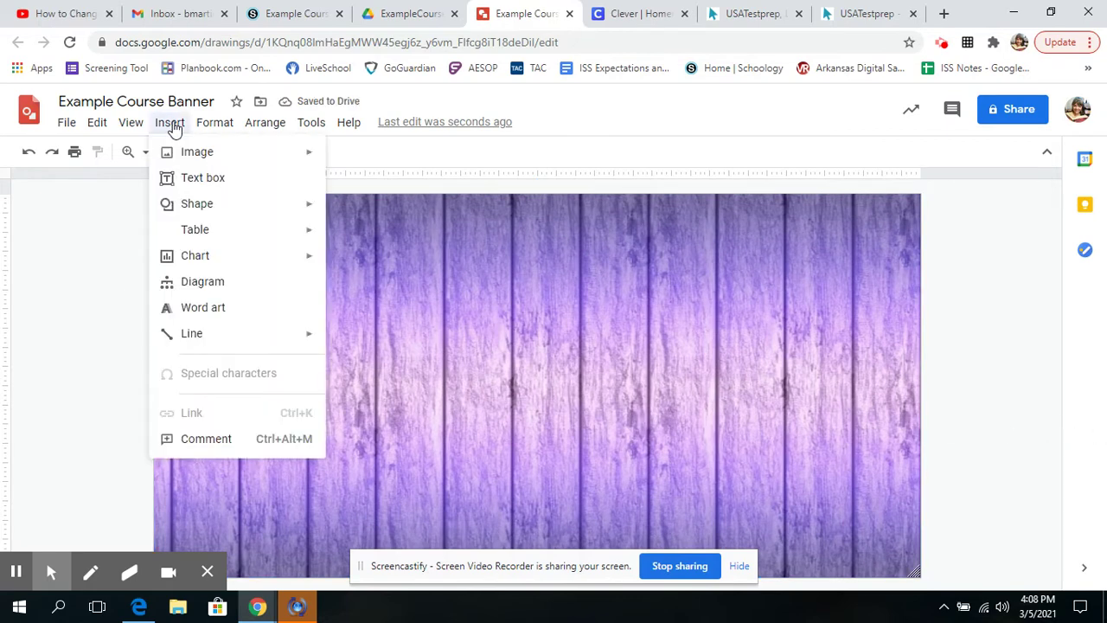
{"action": "left_click", "coordinate": [217, 306]}
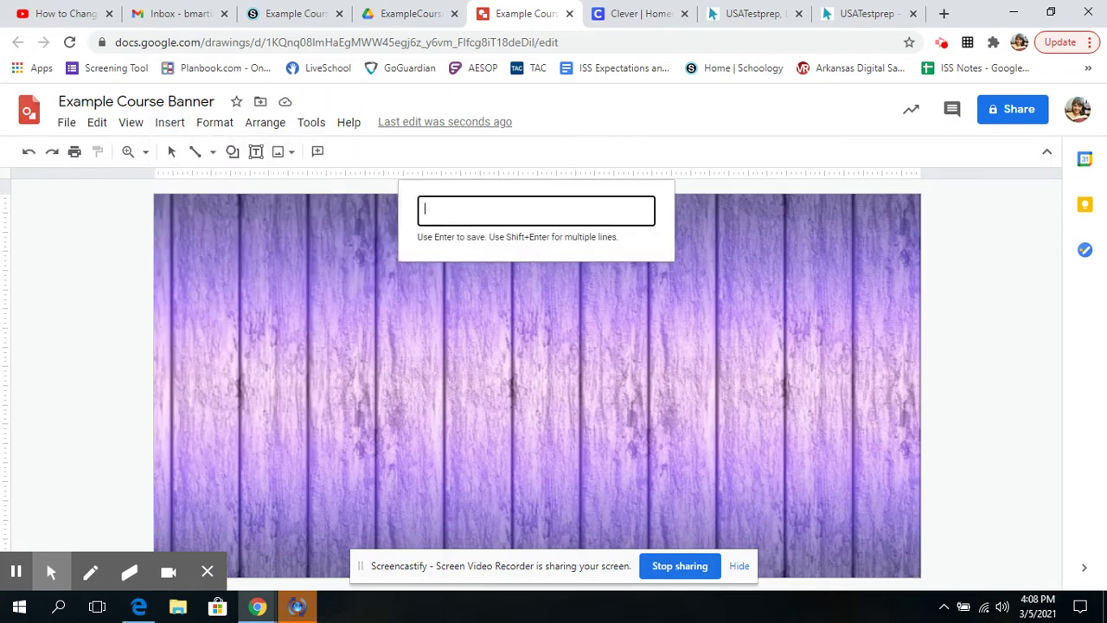
{"action": "type", "text": "Mrs. Martinez's"}
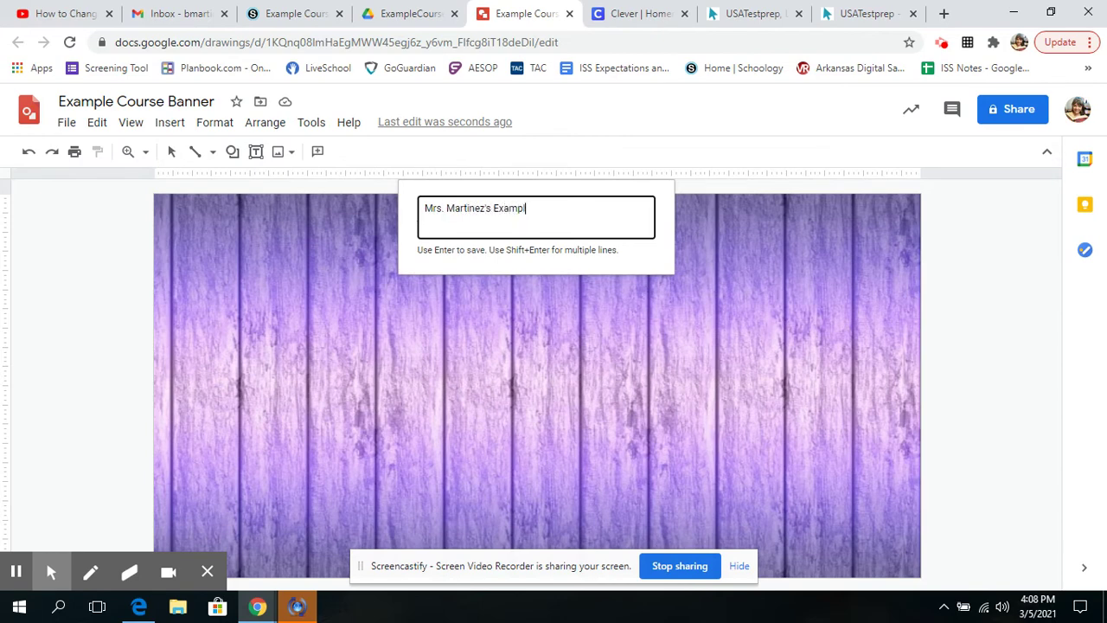
{"action": "key", "text": "Return"}
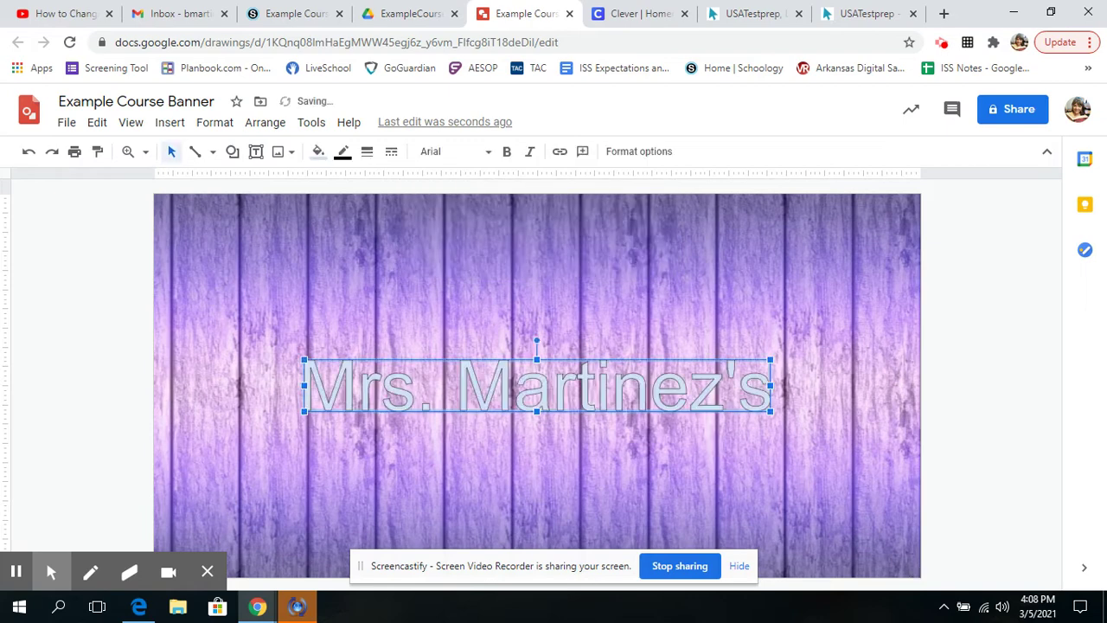
Step: Add a second word art line reading 'Example Course'
{"action": "double_click", "coordinate": [490, 395]}
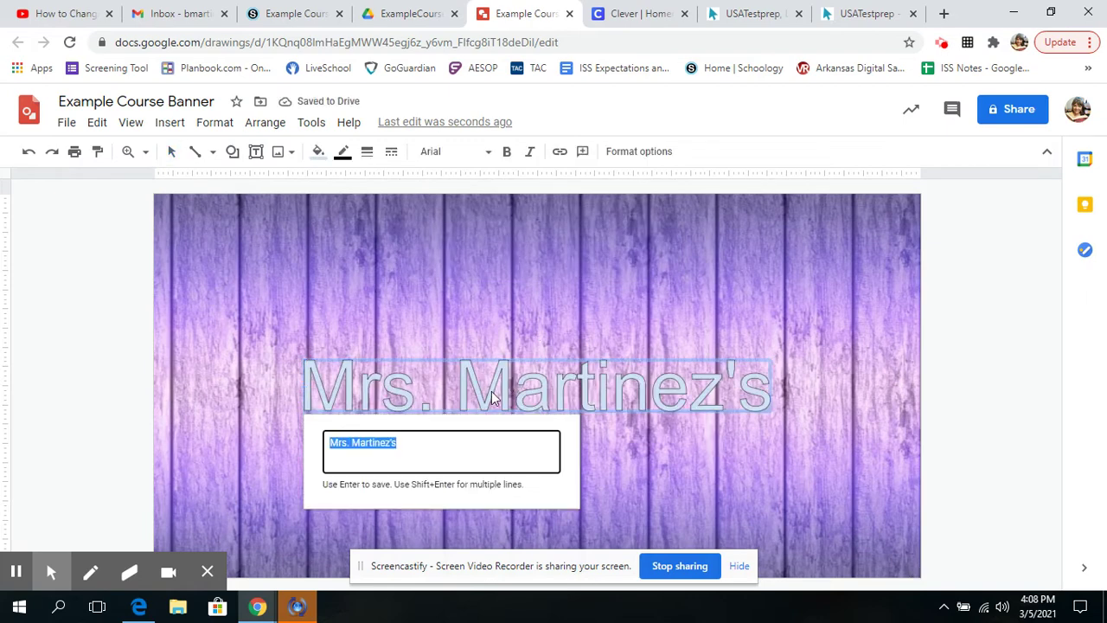
{"action": "left_click", "coordinate": [461, 459]}
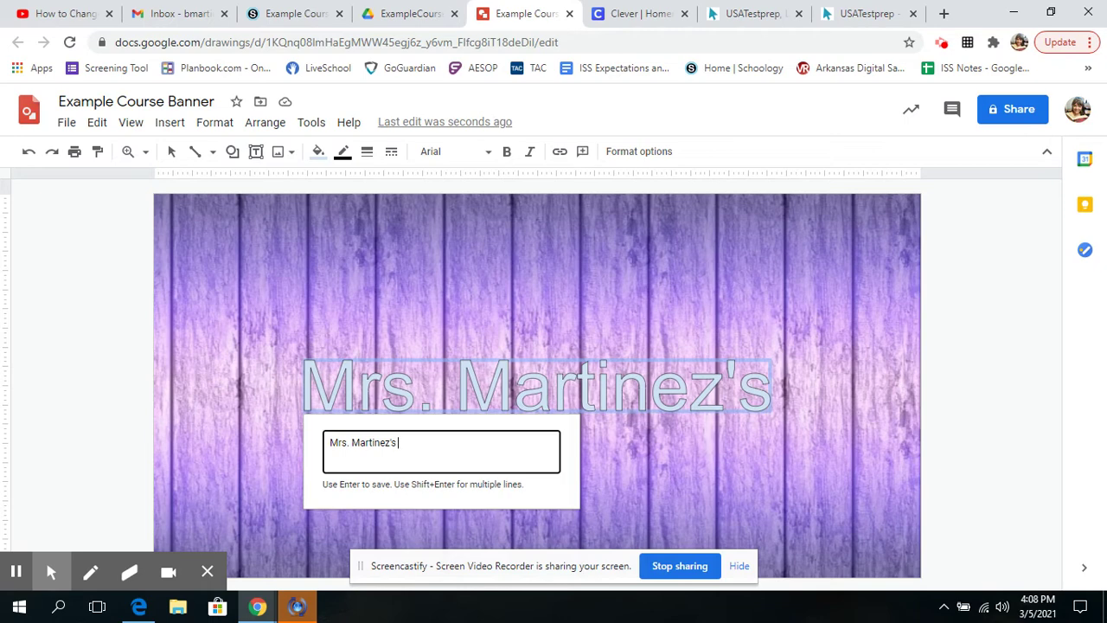
{"action": "key", "text": "shift+Return"}
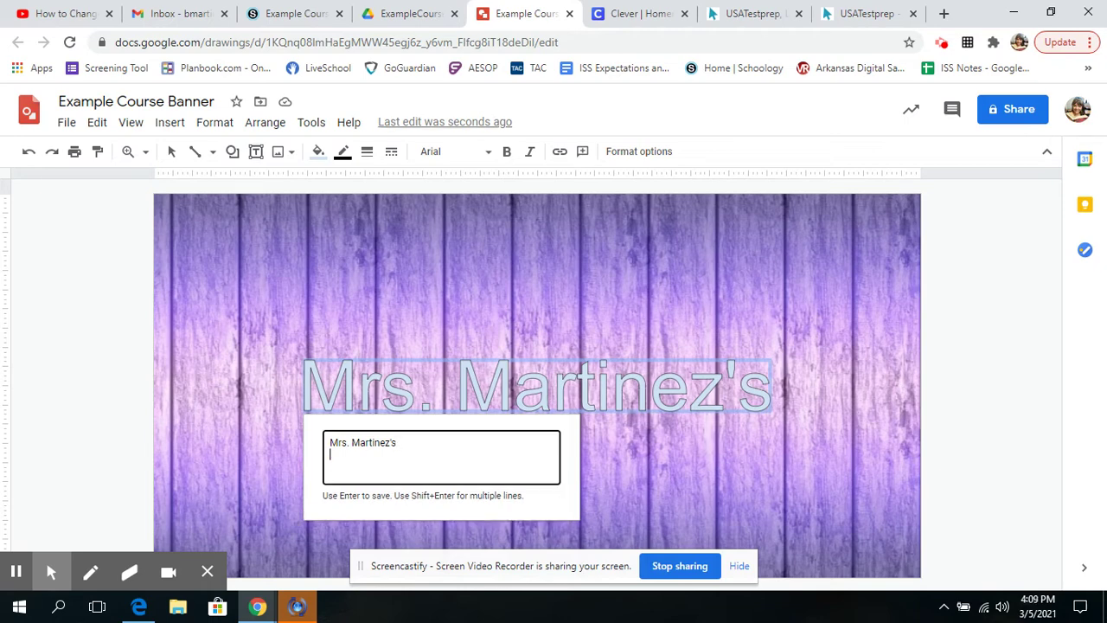
{"action": "type", "text": "Example Course"}
{"action": "key", "text": "Return"}
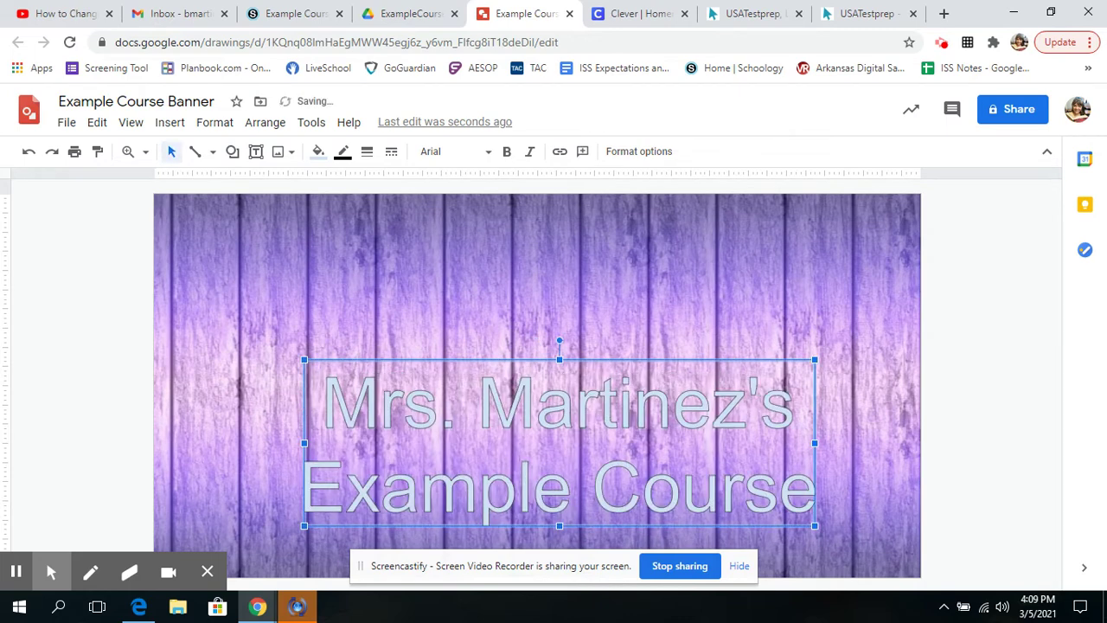
Step: Move the word art near the top of the banner and fill its letters dark purple
{"action": "left_click_drag", "start_coordinate": [534, 358], "coordinate": [512, 277]}
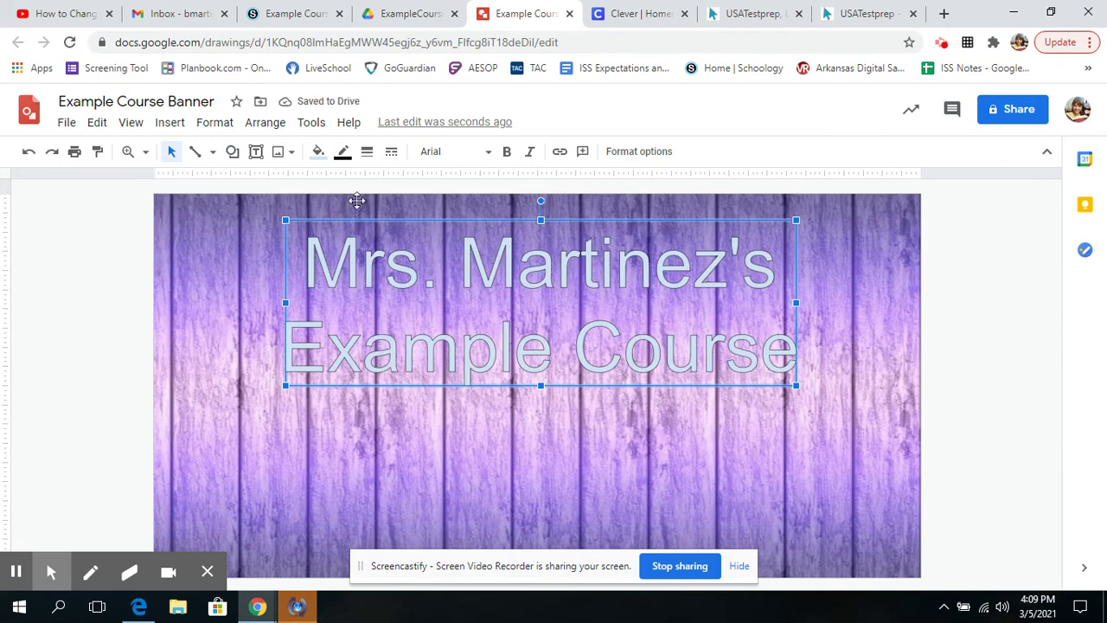
{"action": "left_click", "coordinate": [318, 153]}
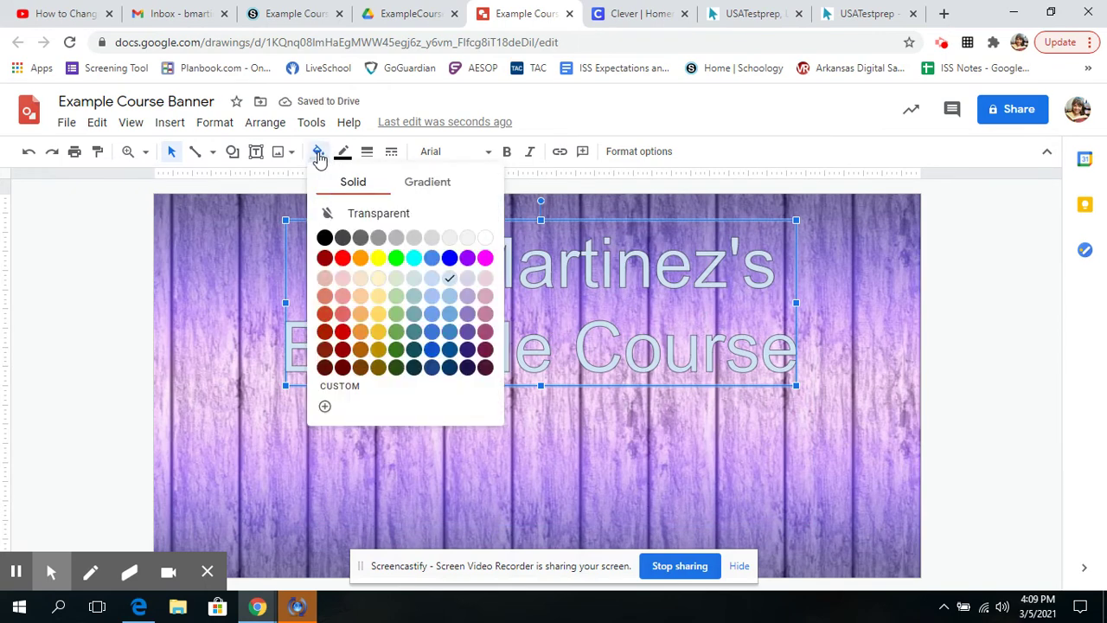
{"action": "left_click", "coordinate": [467, 331]}
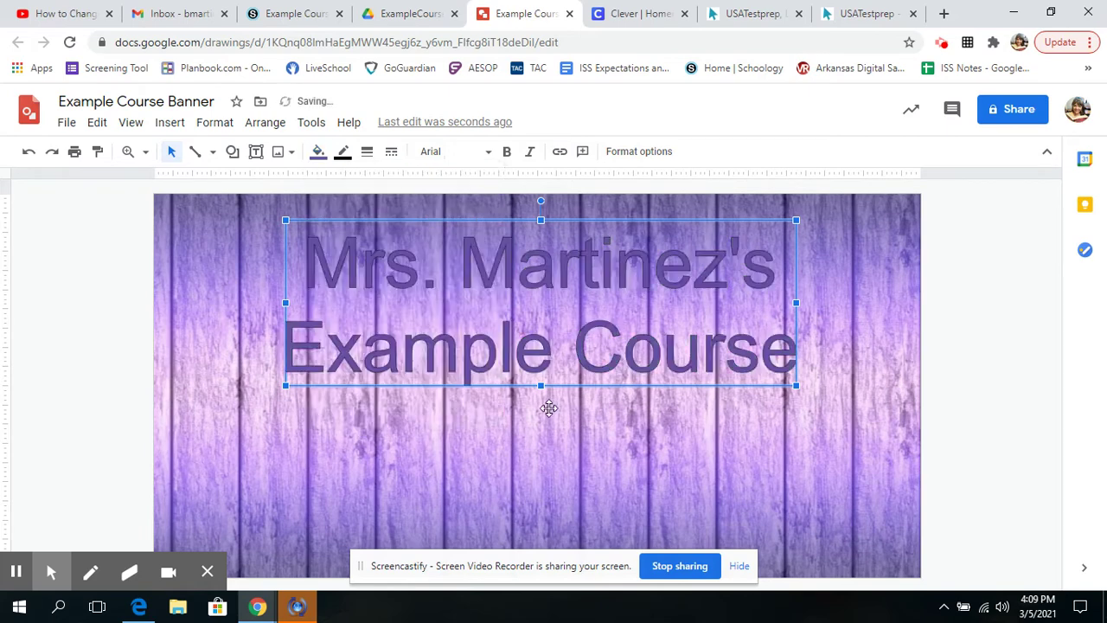
{"action": "left_click", "coordinate": [318, 153]}
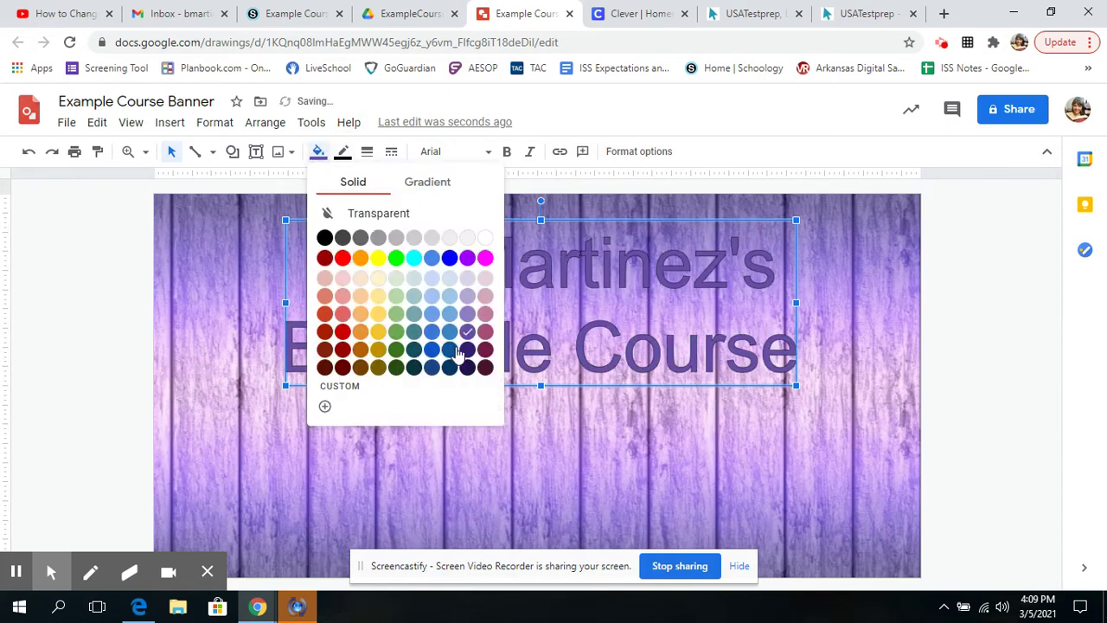
{"action": "left_click", "coordinate": [461, 357]}
{"action": "left_click", "coordinate": [318, 154]}
{"action": "left_click", "coordinate": [468, 350]}
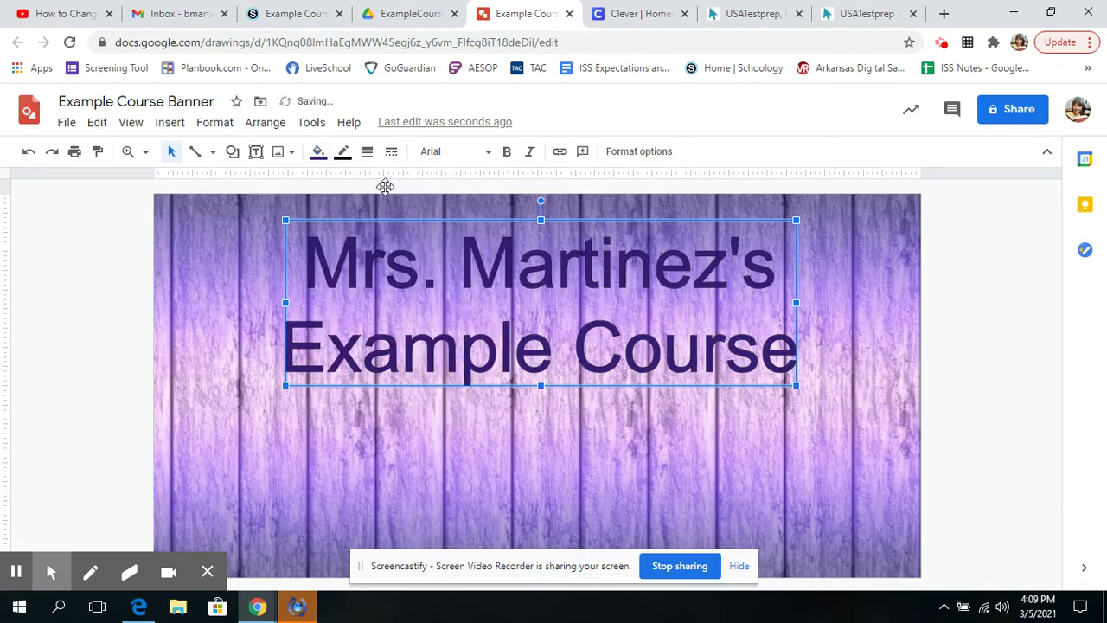
Step: Outline the title letters in magenta with a thin weight, after trying cyan, yellow, 3px and 8px
{"action": "left_click", "coordinate": [343, 153]}
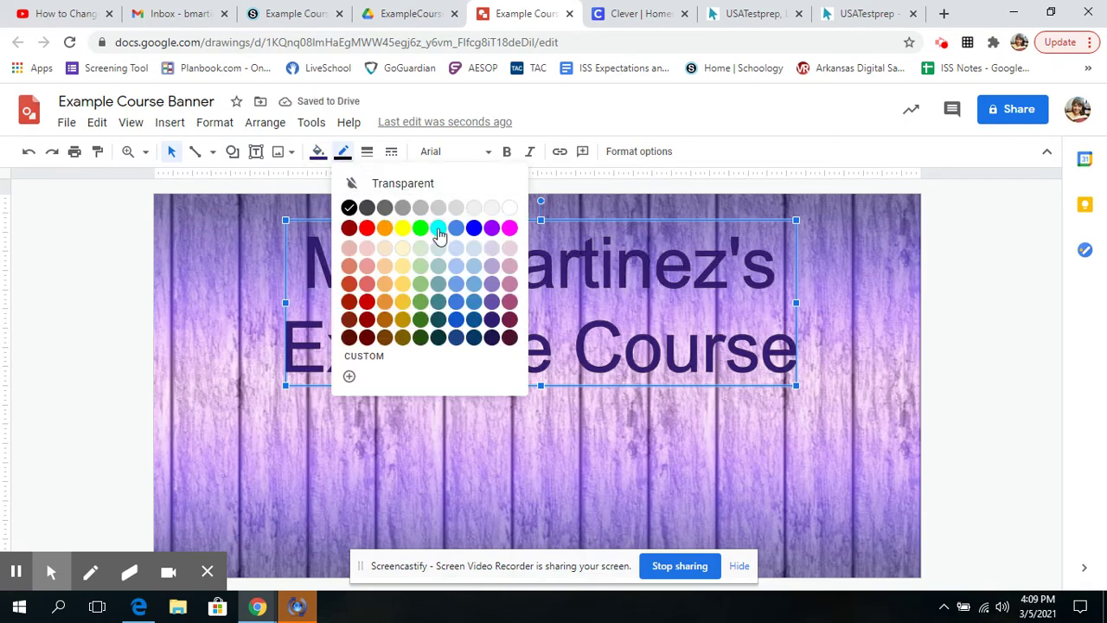
{"action": "left_click", "coordinate": [440, 235]}
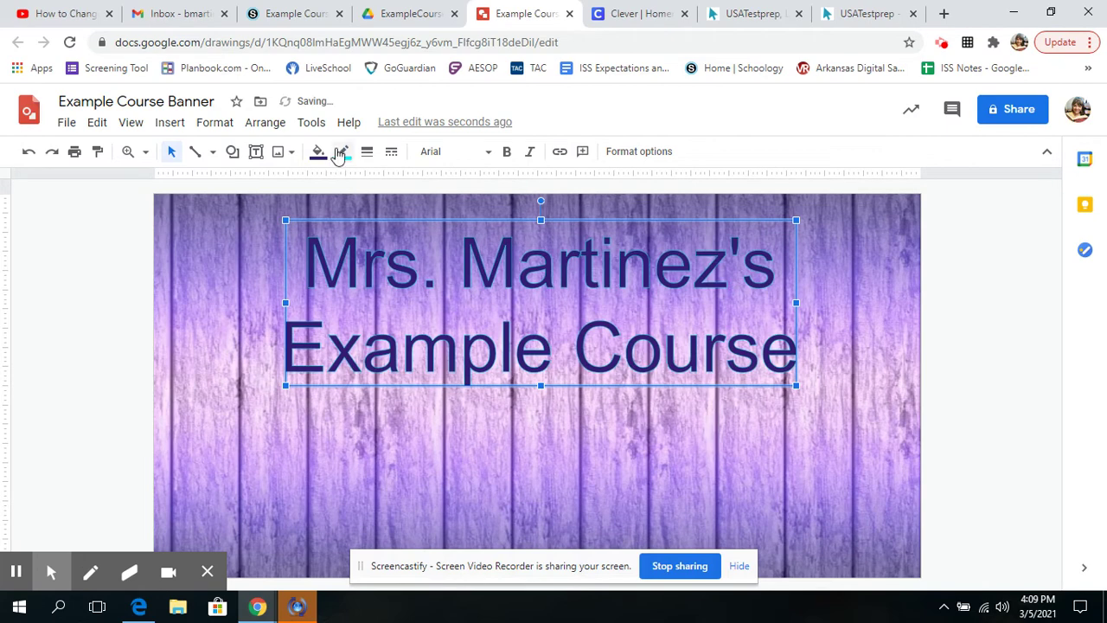
{"action": "left_click", "coordinate": [342, 152]}
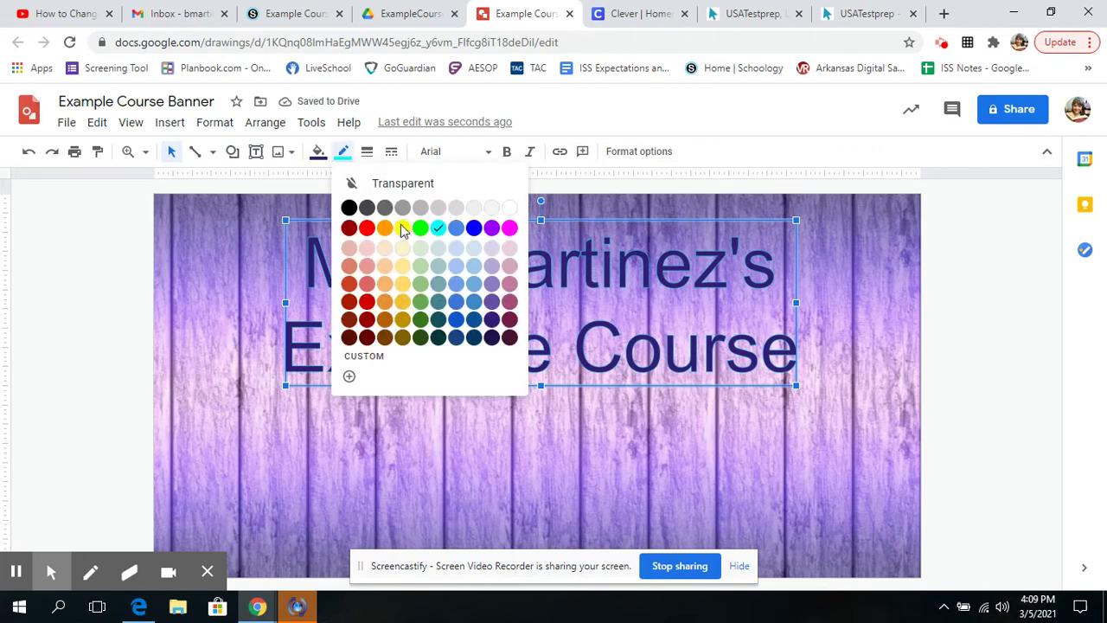
{"action": "left_click", "coordinate": [403, 228]}
{"action": "left_click", "coordinate": [343, 153]}
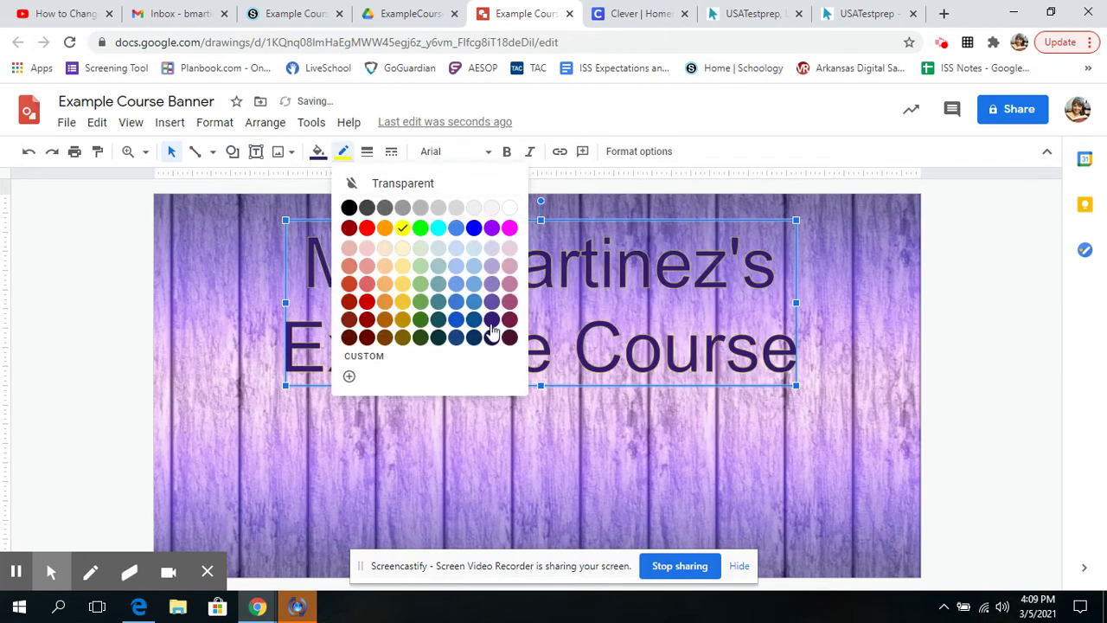
{"action": "left_click", "coordinate": [509, 228]}
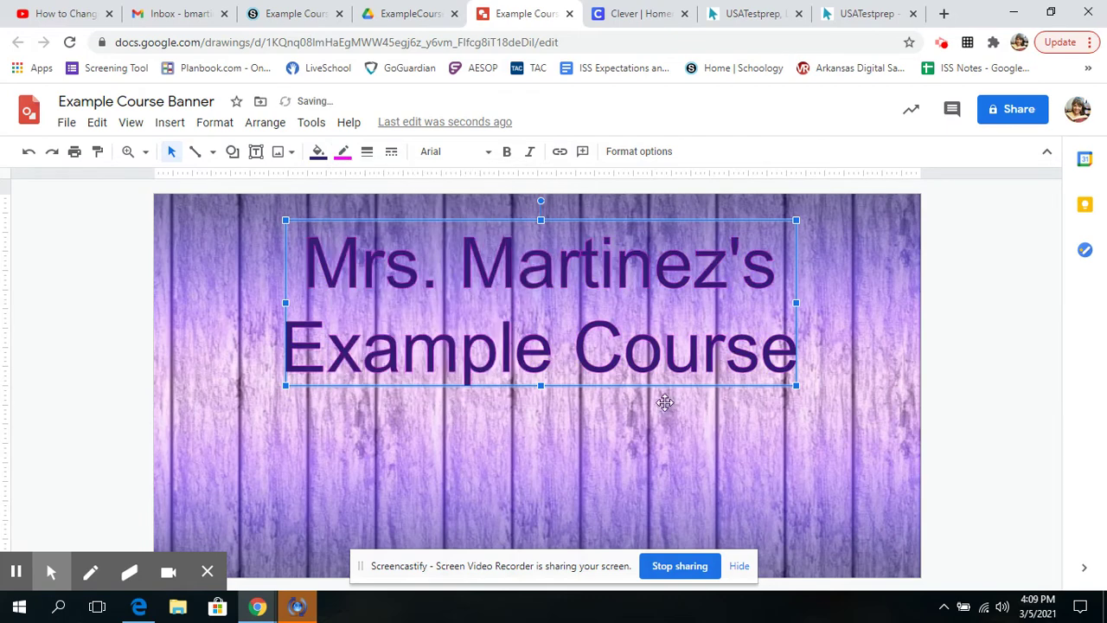
{"action": "left_click", "coordinate": [367, 151]}
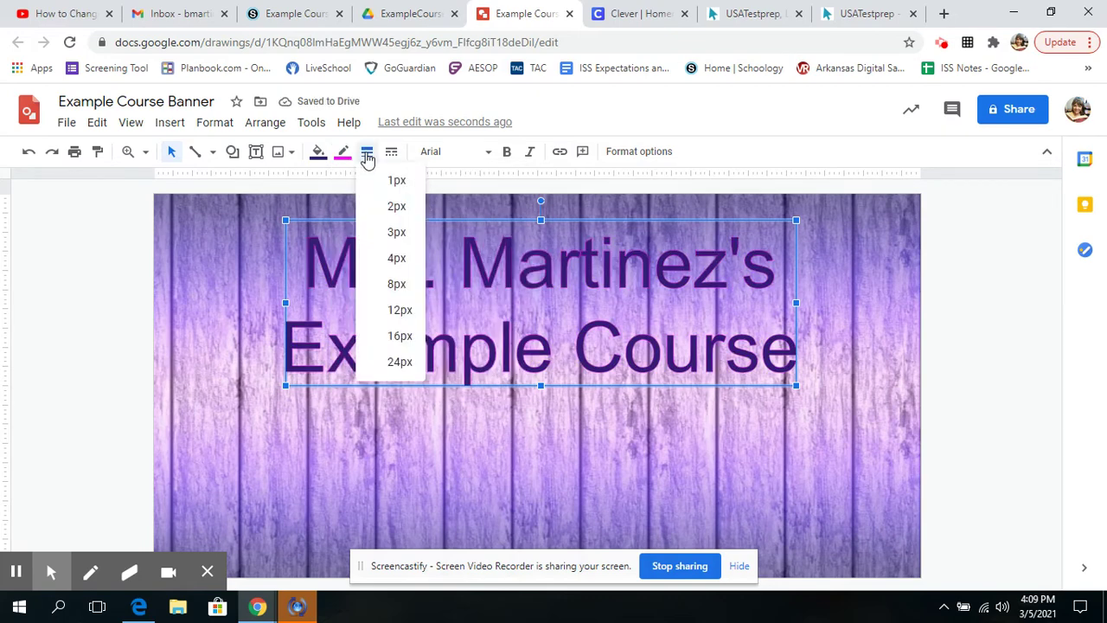
{"action": "left_click", "coordinate": [383, 232]}
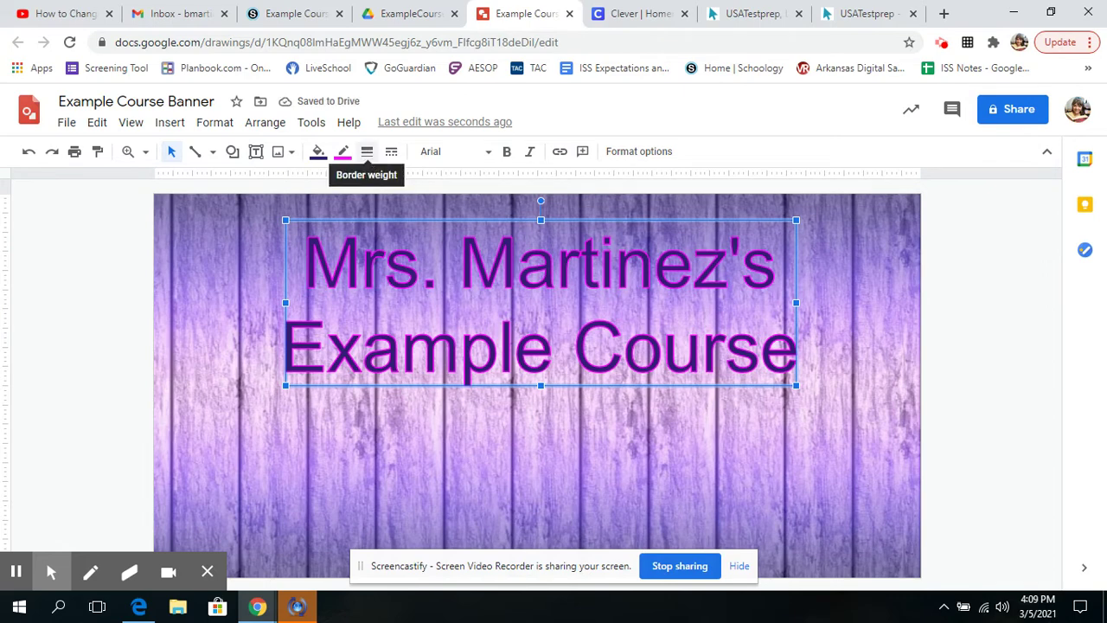
{"action": "left_click", "coordinate": [367, 151]}
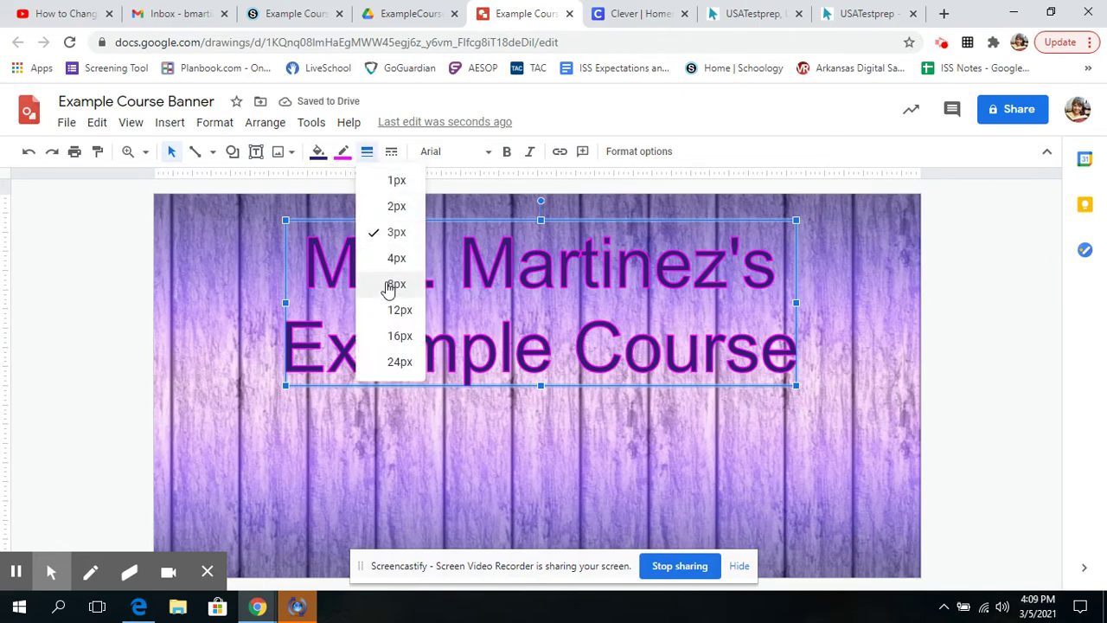
{"action": "left_click", "coordinate": [396, 279]}
{"action": "left_click", "coordinate": [342, 151]}
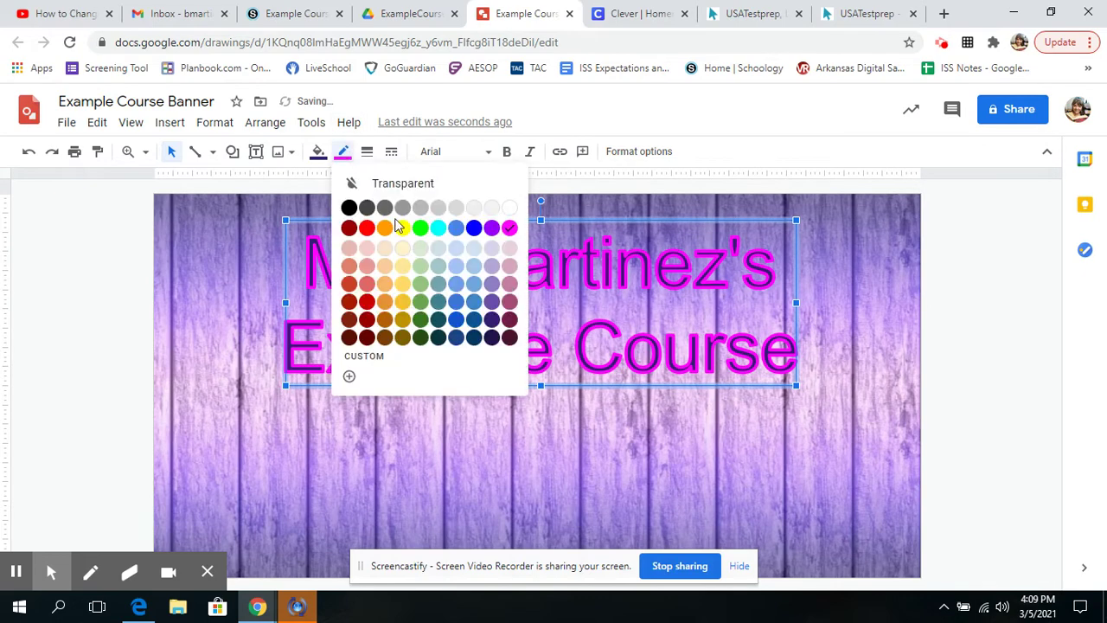
{"action": "left_click", "coordinate": [367, 152]}
{"action": "left_click", "coordinate": [401, 232]}
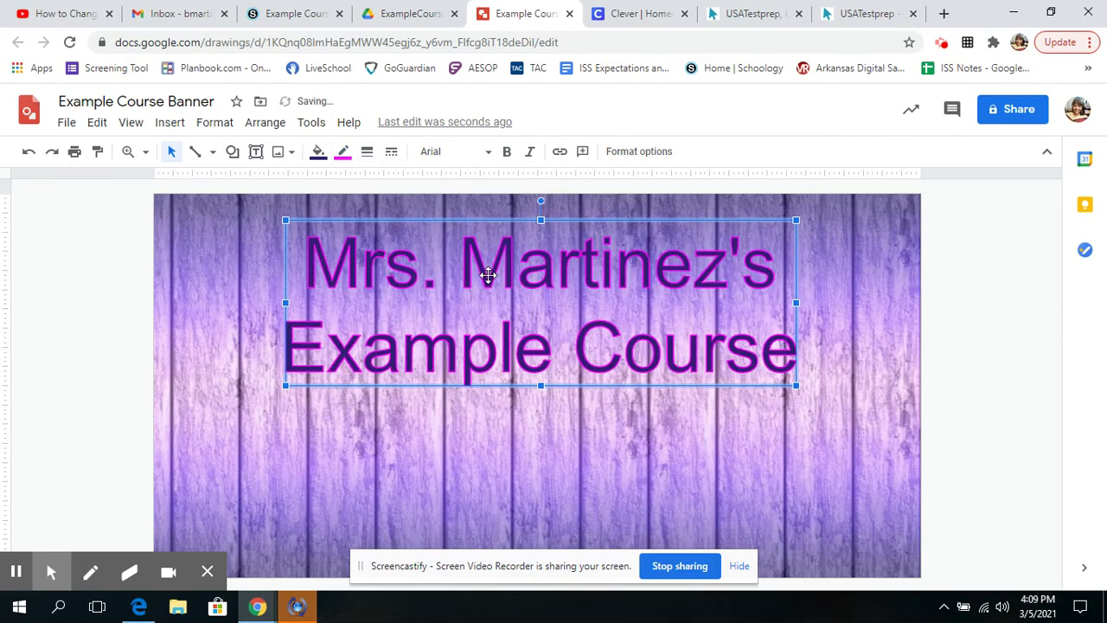
Step: Try dotted and other dash styles on the title outline, then return it to solid
{"action": "left_click", "coordinate": [390, 152]}
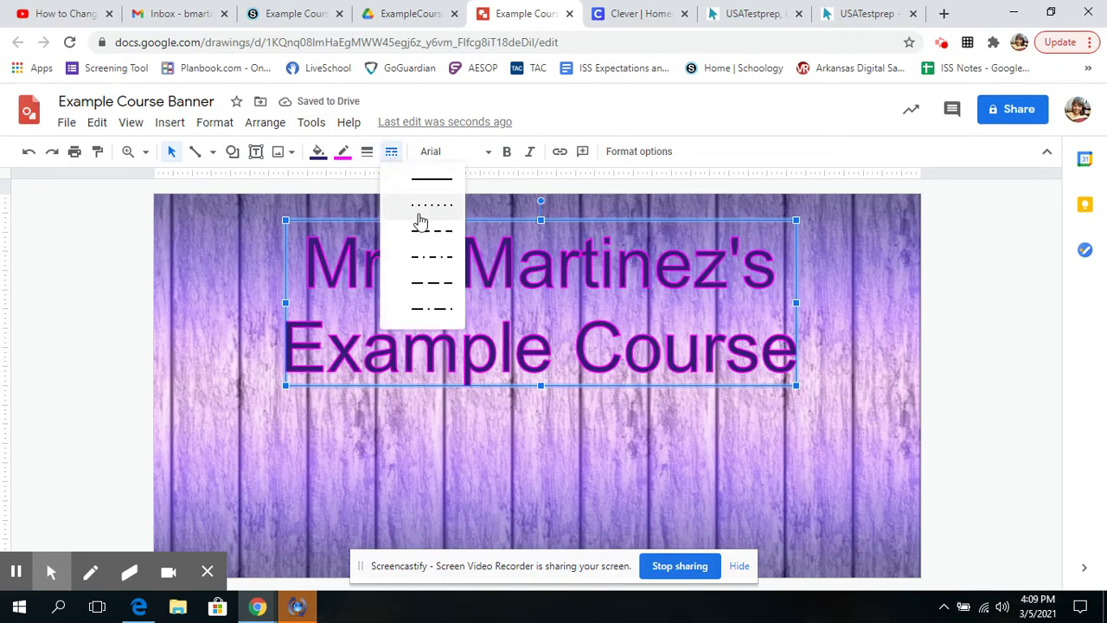
{"action": "left_click", "coordinate": [420, 222]}
{"action": "left_click", "coordinate": [391, 151]}
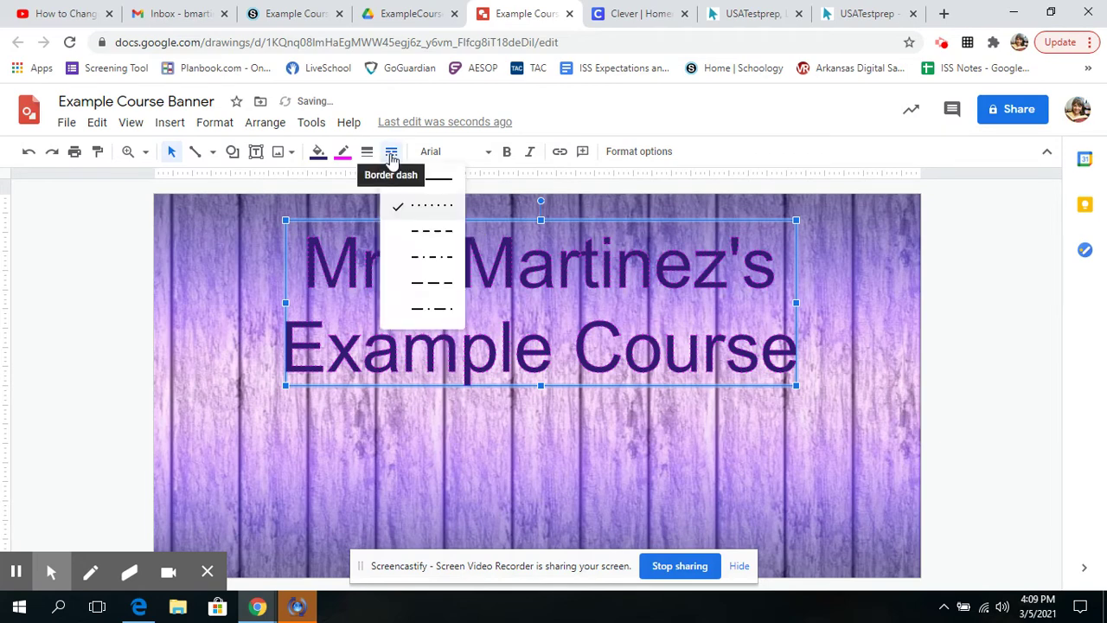
{"action": "left_click", "coordinate": [423, 255]}
{"action": "left_click", "coordinate": [391, 151]}
{"action": "left_click", "coordinate": [422, 201]}
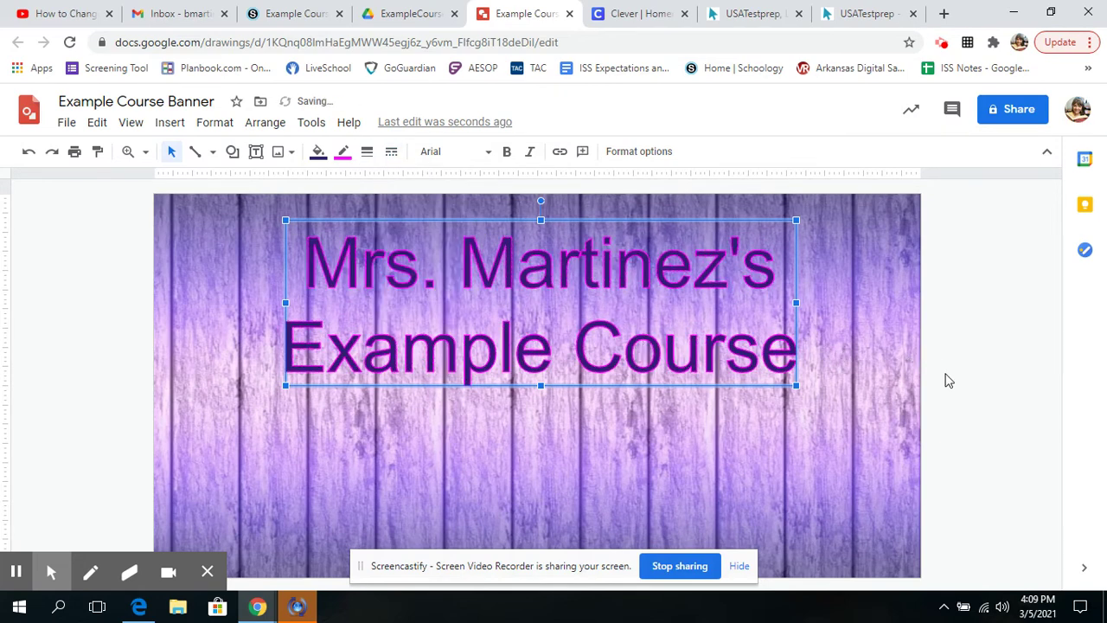
Step: Set the title in the Pacifico font
{"action": "left_click", "coordinate": [483, 157]}
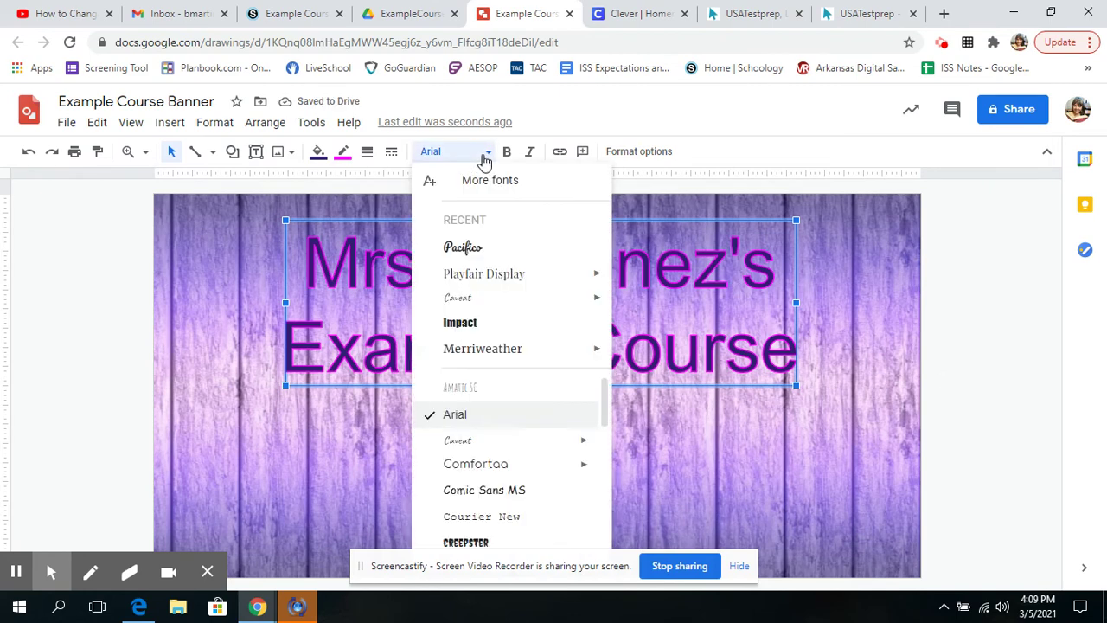
{"action": "left_click", "coordinate": [463, 248]}
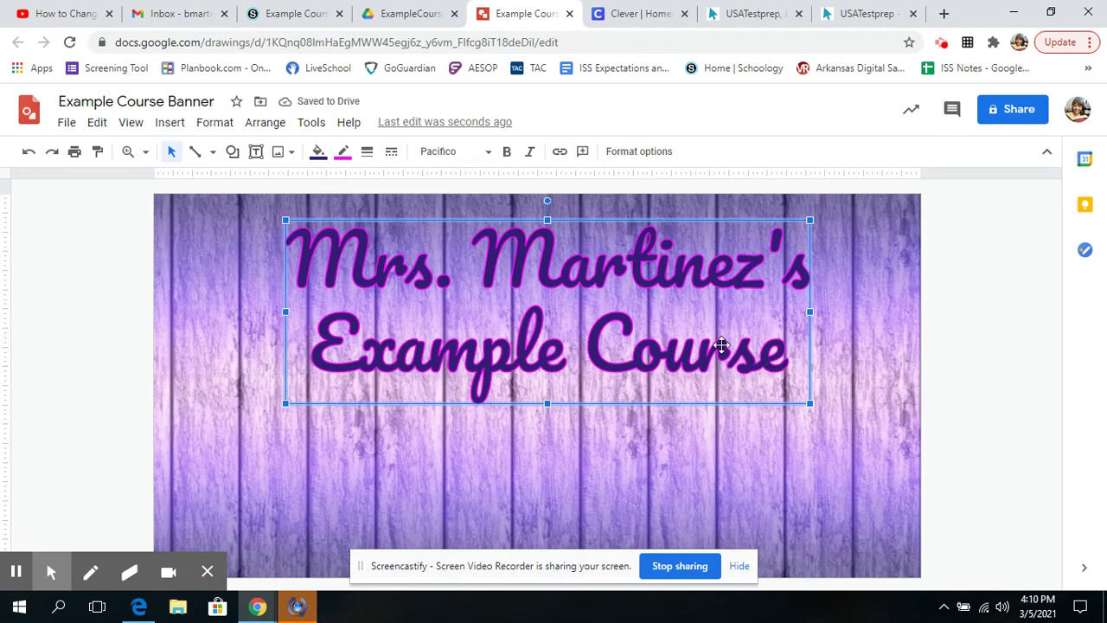
{"action": "left_click", "coordinate": [924, 363]}
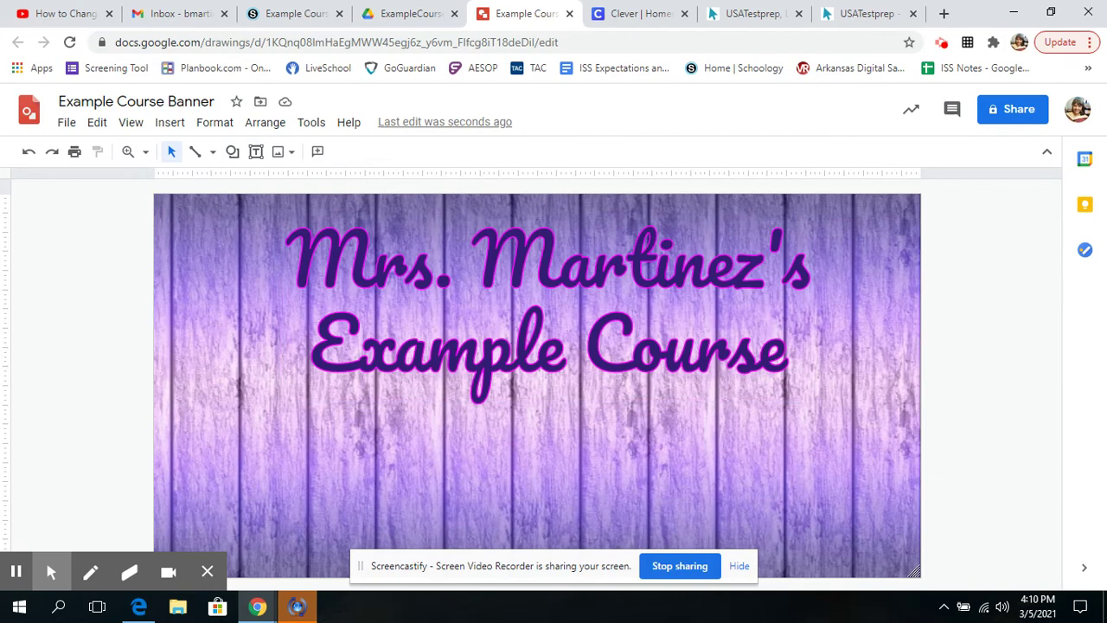
Step: Glance at the Schoology course page, then return to the Example Course Banner drawing
{"action": "left_click", "coordinate": [271, 15]}
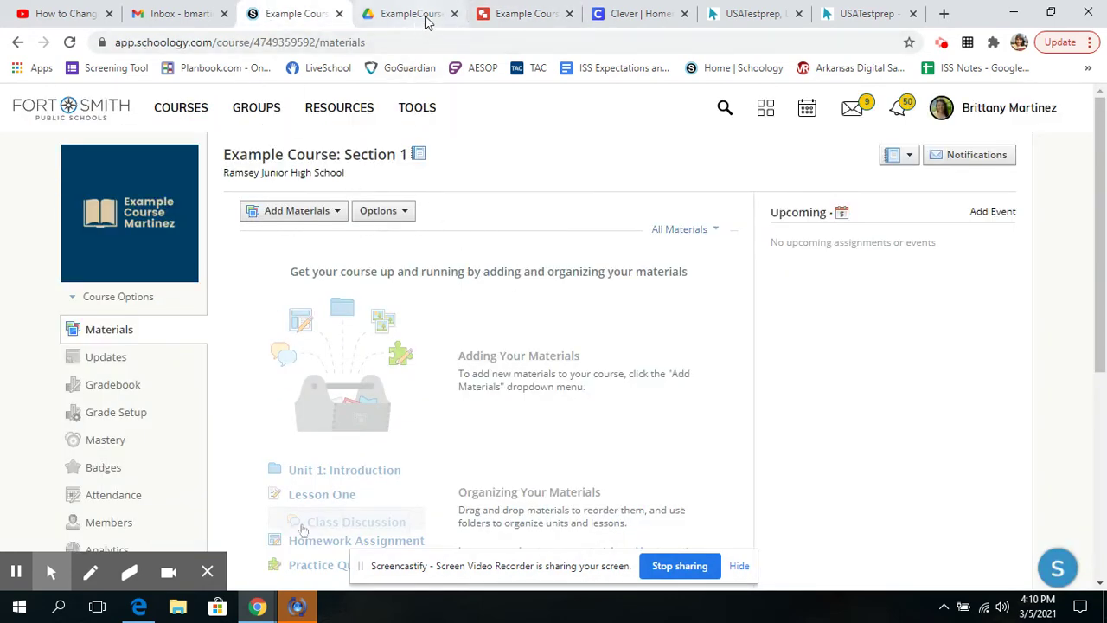
{"action": "left_click", "coordinate": [498, 16]}
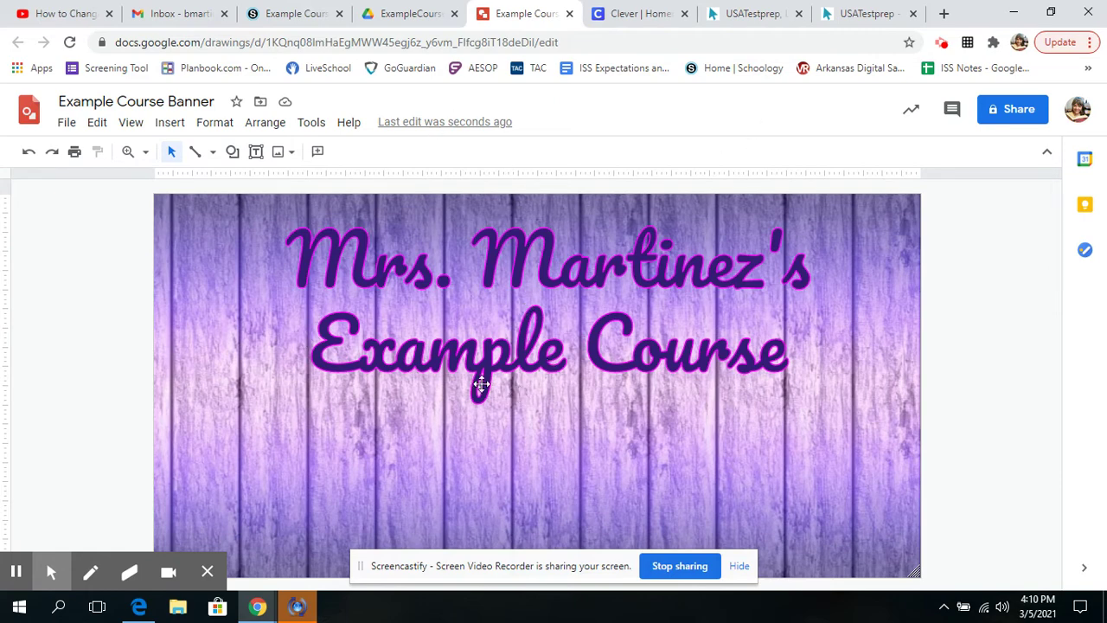
Step: Search Google Images for 'noredink icon' and copy the pink n logo
{"action": "left_click", "coordinate": [946, 15]}
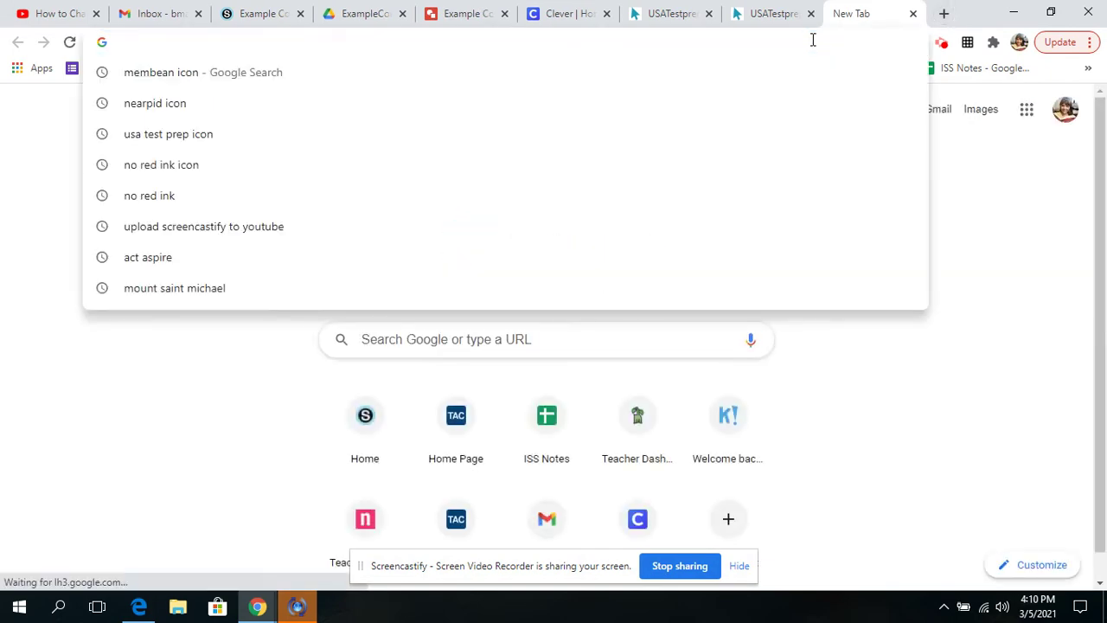
{"action": "type", "text": "nor"}
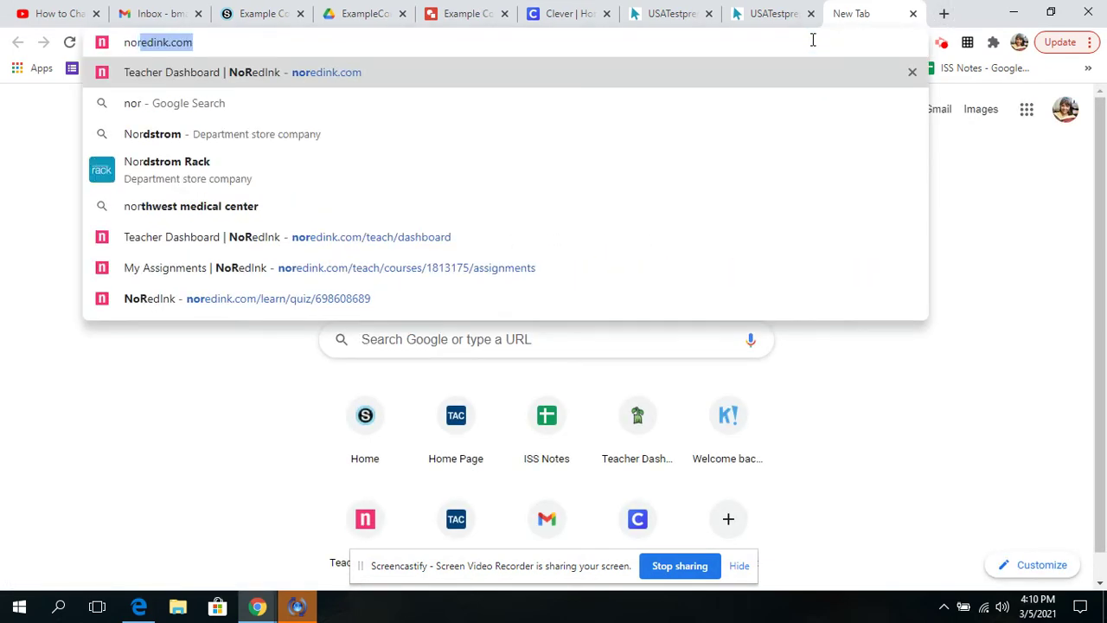
{"action": "type", "text": "edink icon"}
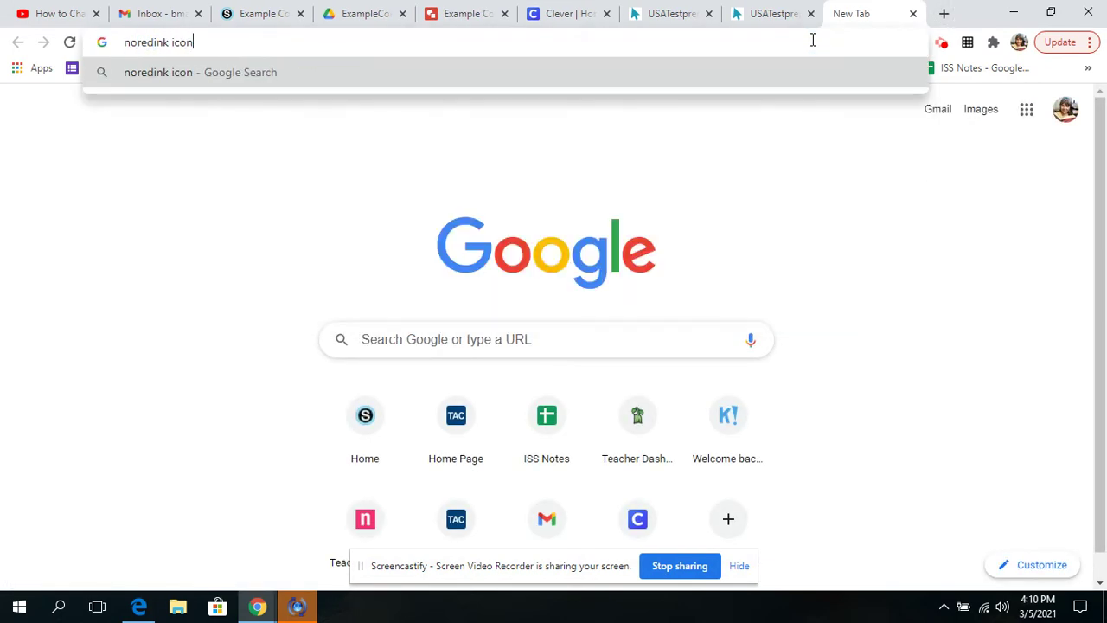
{"action": "key", "text": "Return"}
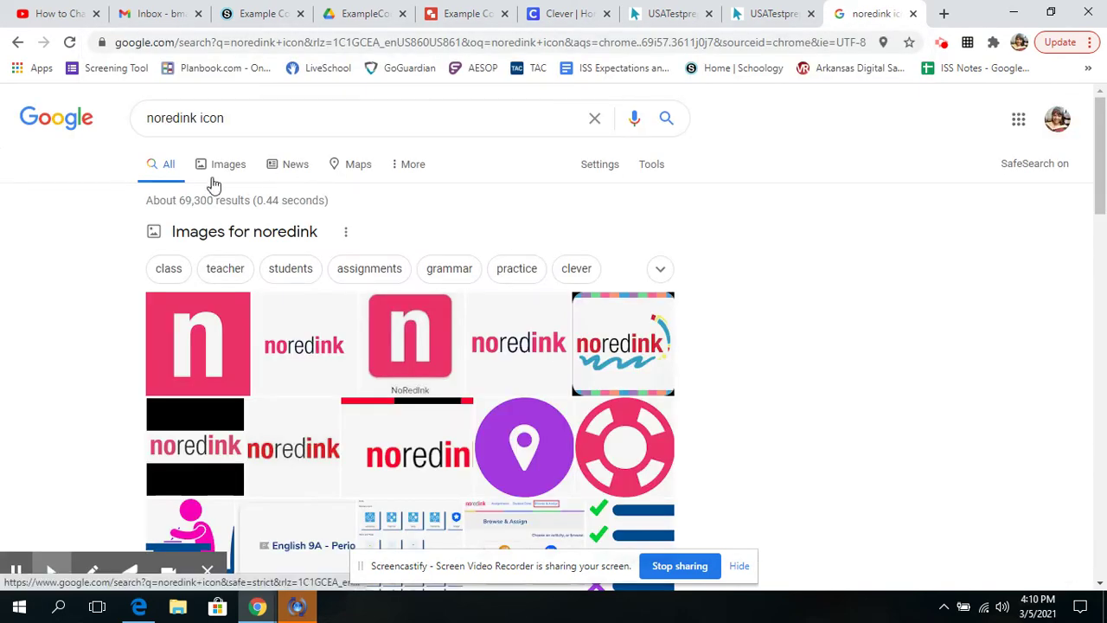
{"action": "left_click", "coordinate": [228, 173]}
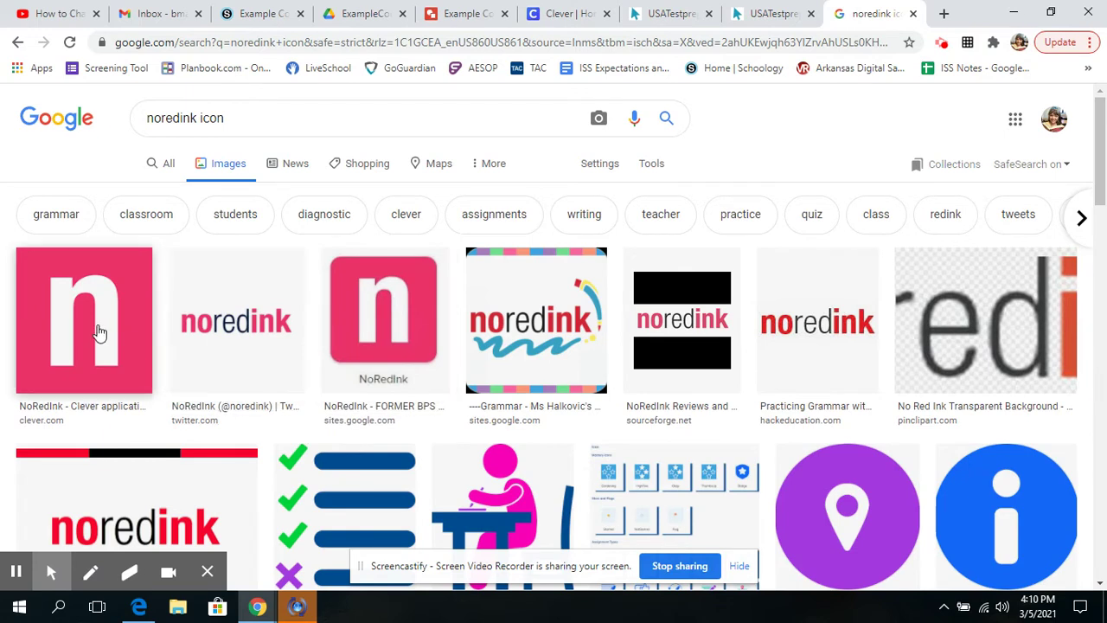
{"action": "right_click", "coordinate": [78, 316]}
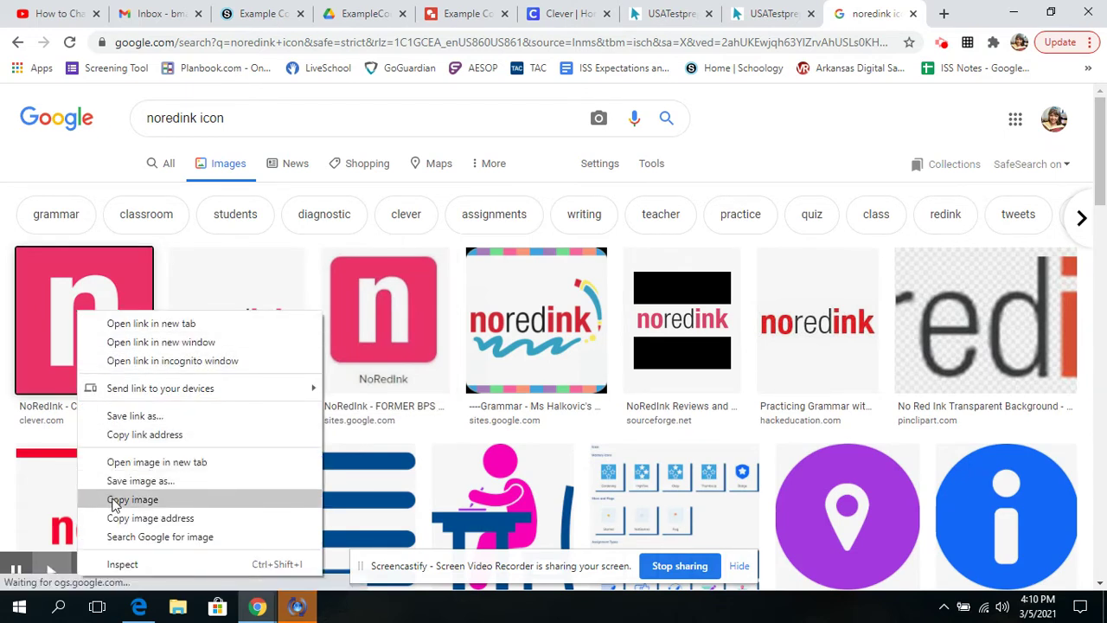
{"action": "left_click", "coordinate": [117, 499]}
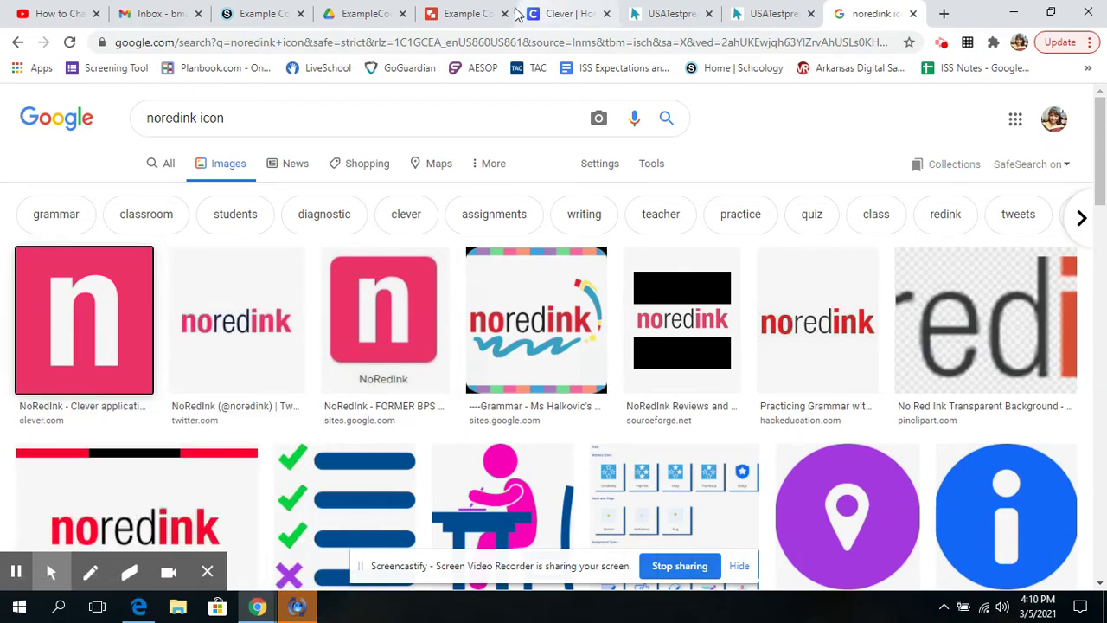
{"action": "left_click", "coordinate": [461, 15]}
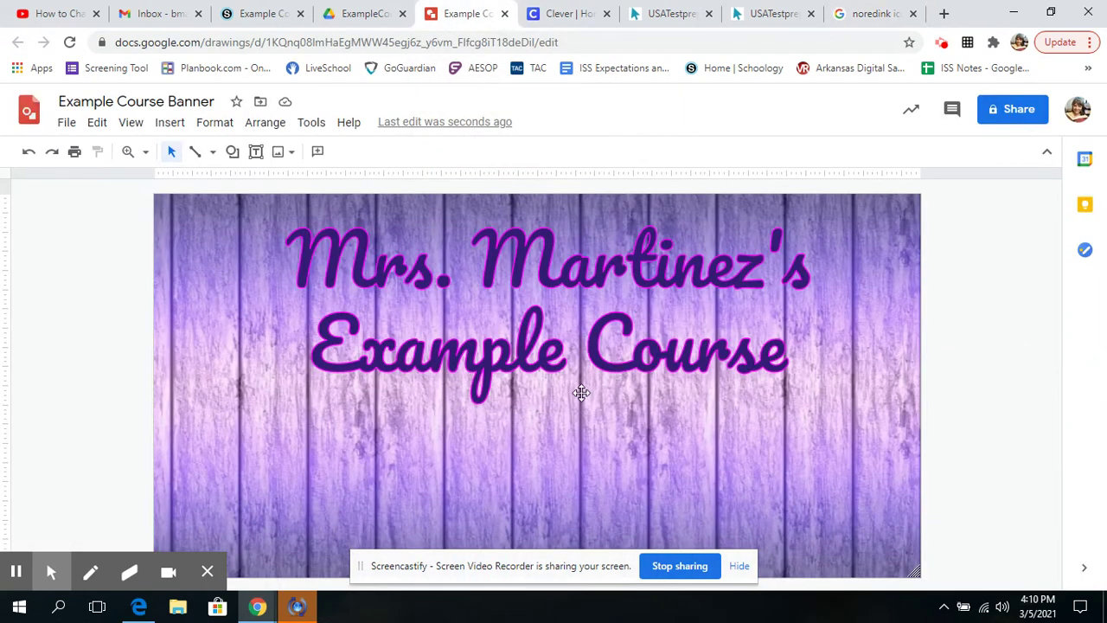
Step: Paste the pink n logo and place it at the banner's lower left
{"action": "key", "text": "ctrl+v"}
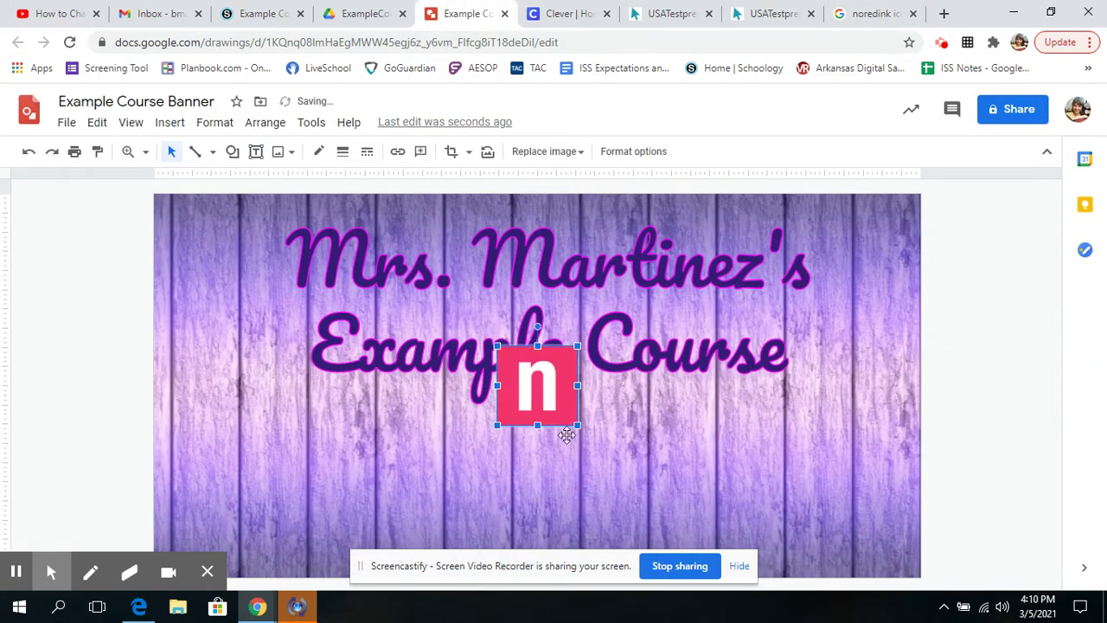
{"action": "left_click_drag", "start_coordinate": [545, 396], "coordinate": [244, 435]}
{"action": "left_click", "coordinate": [313, 493]}
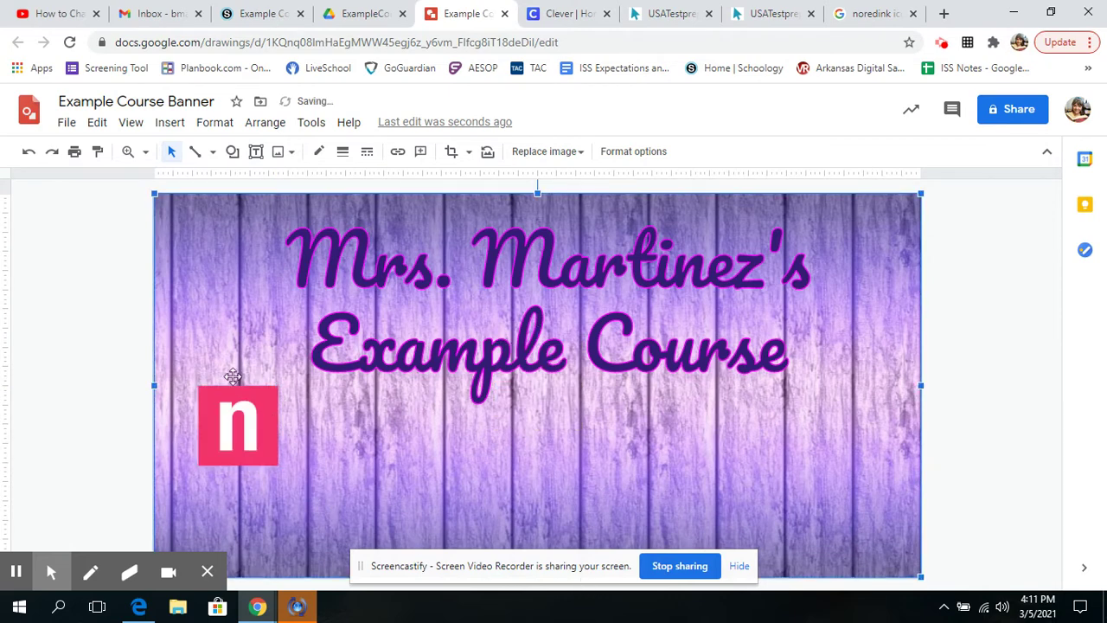
{"action": "left_click", "coordinate": [249, 416]}
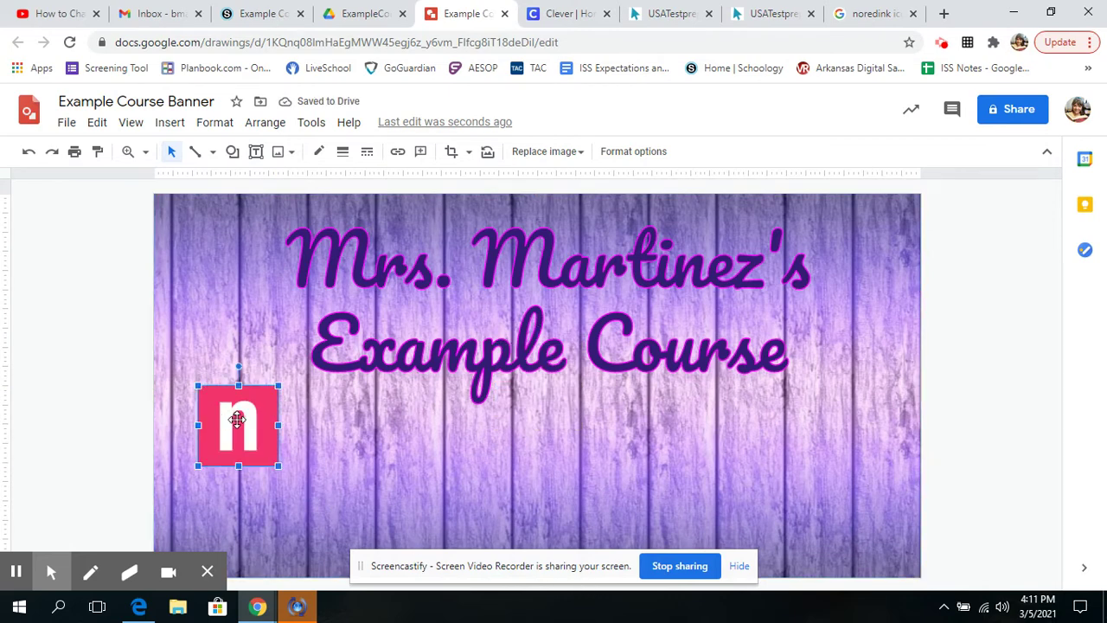
{"action": "left_click", "coordinate": [398, 153]}
{"action": "type", "text": "noredink.com"}
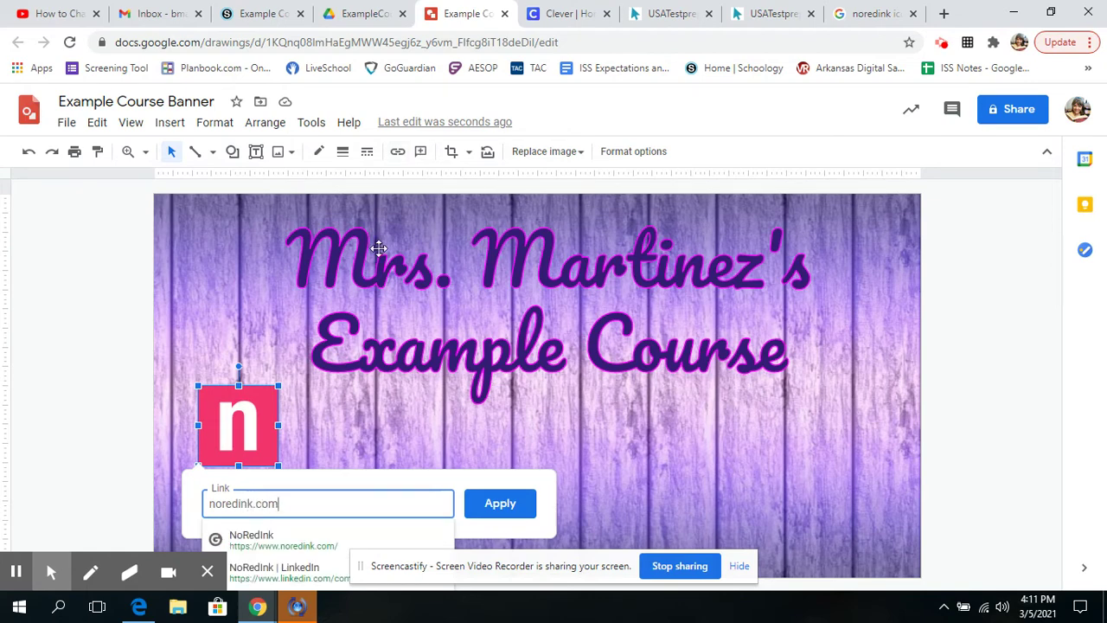
{"action": "left_click", "coordinate": [275, 545]}
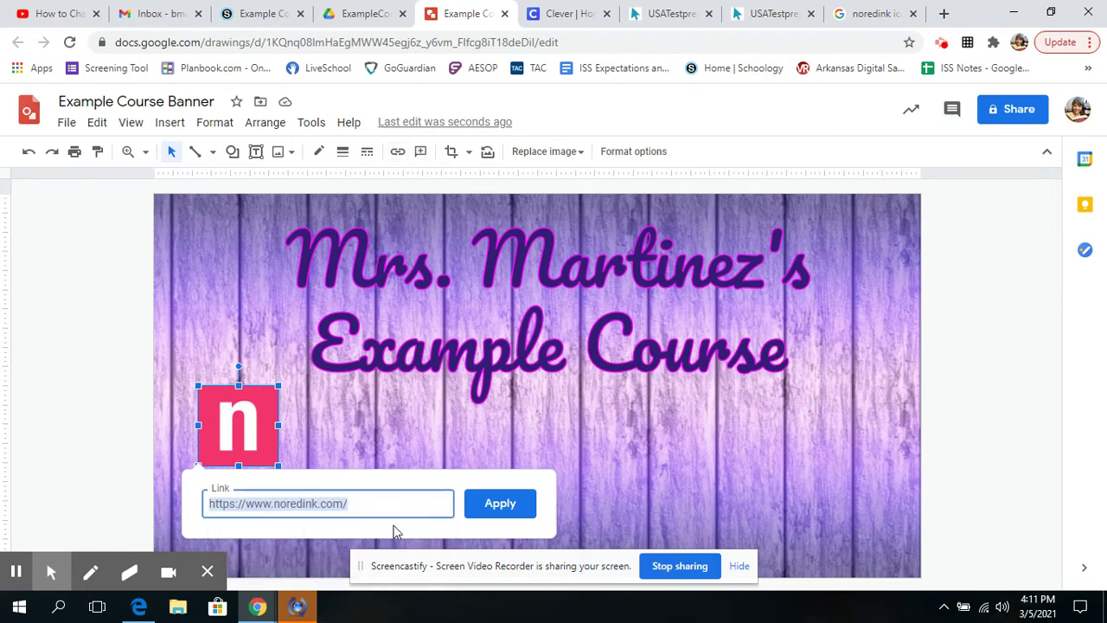
{"action": "left_click", "coordinate": [519, 505]}
{"action": "left_click", "coordinate": [572, 463]}
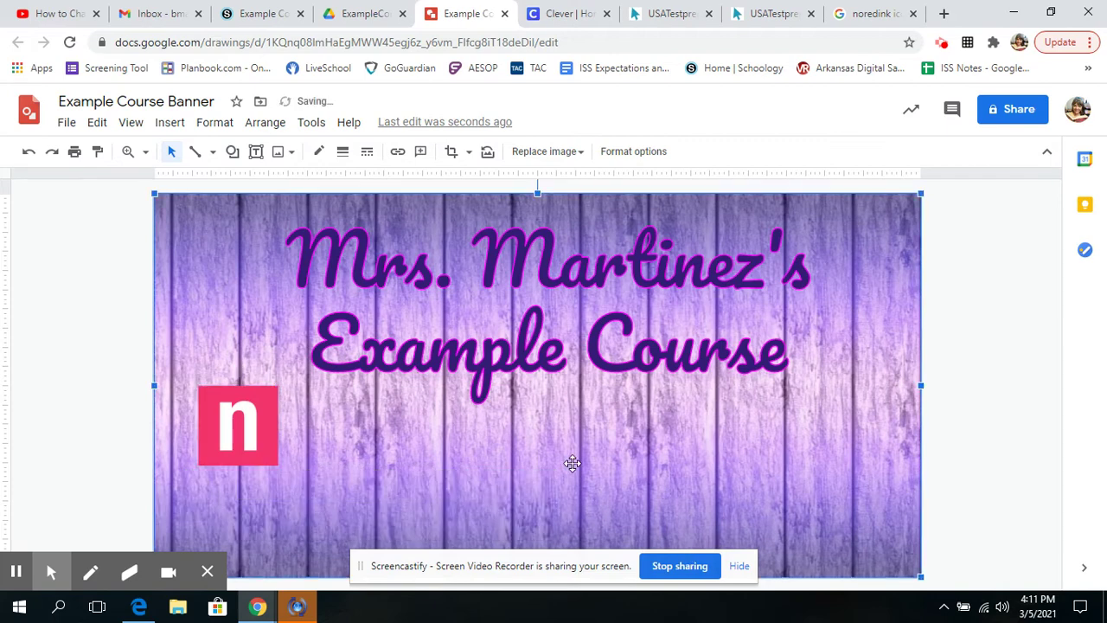
{"action": "left_click", "coordinate": [236, 405]}
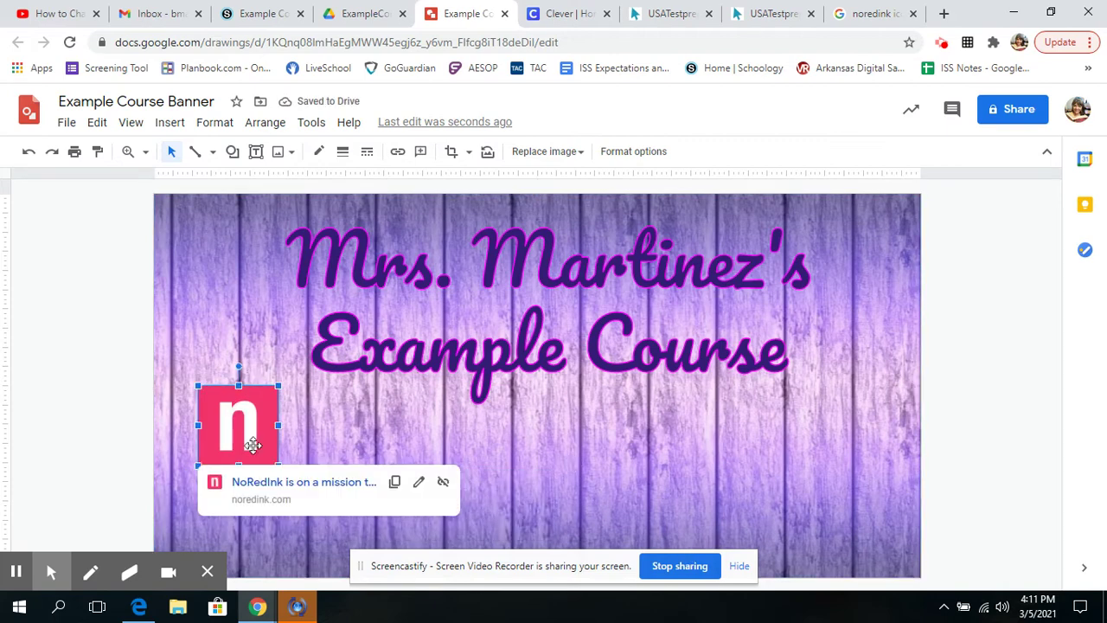
{"action": "left_click", "coordinate": [451, 435]}
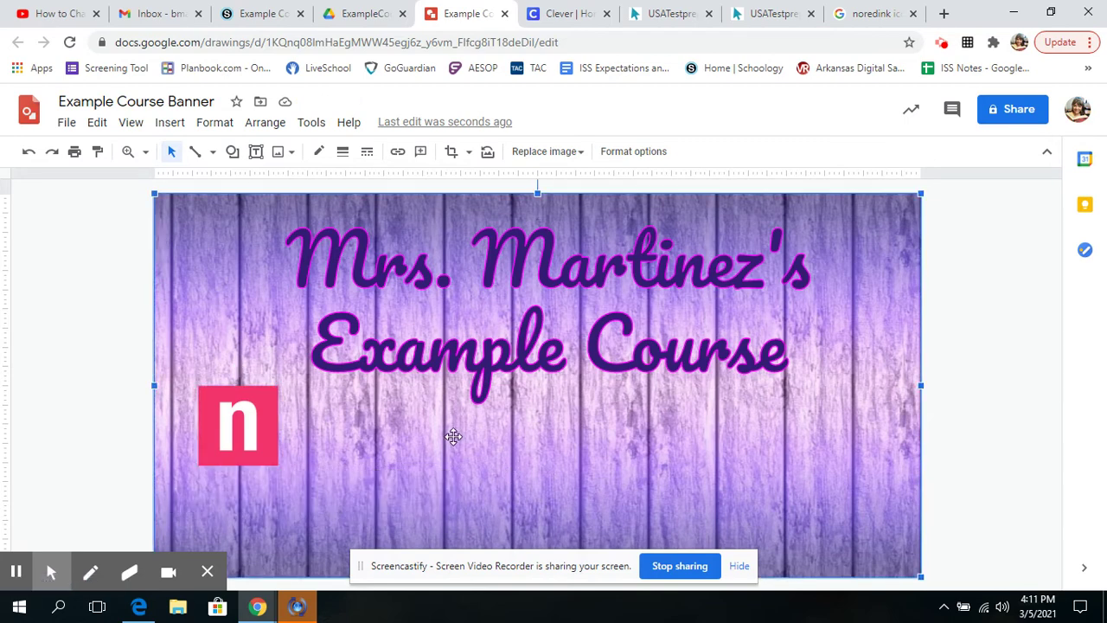
Step: Search Google Images for a USA Test Prep icon
{"action": "left_click", "coordinate": [887, 15]}
{"action": "left_click", "coordinate": [456, 43]}
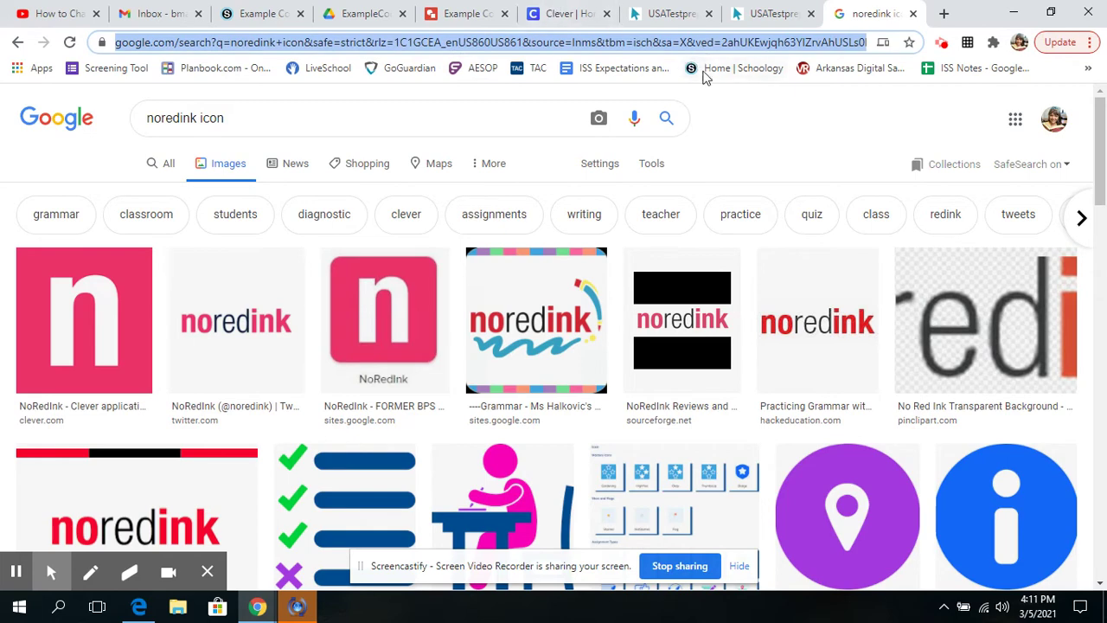
{"action": "type", "text": "usa"}
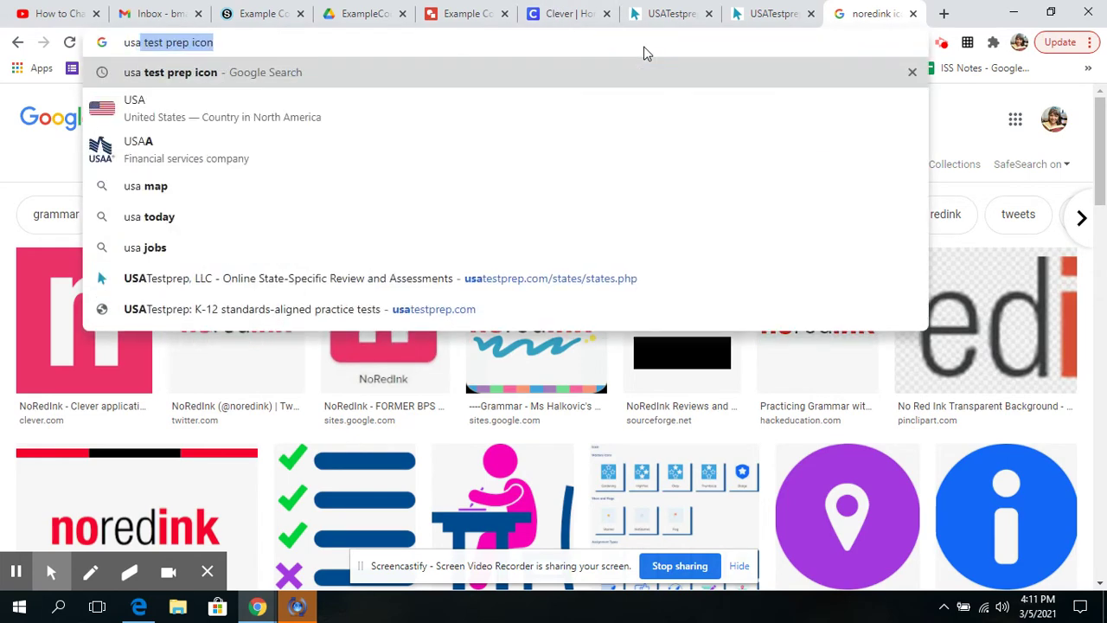
{"action": "key", "text": "Return"}
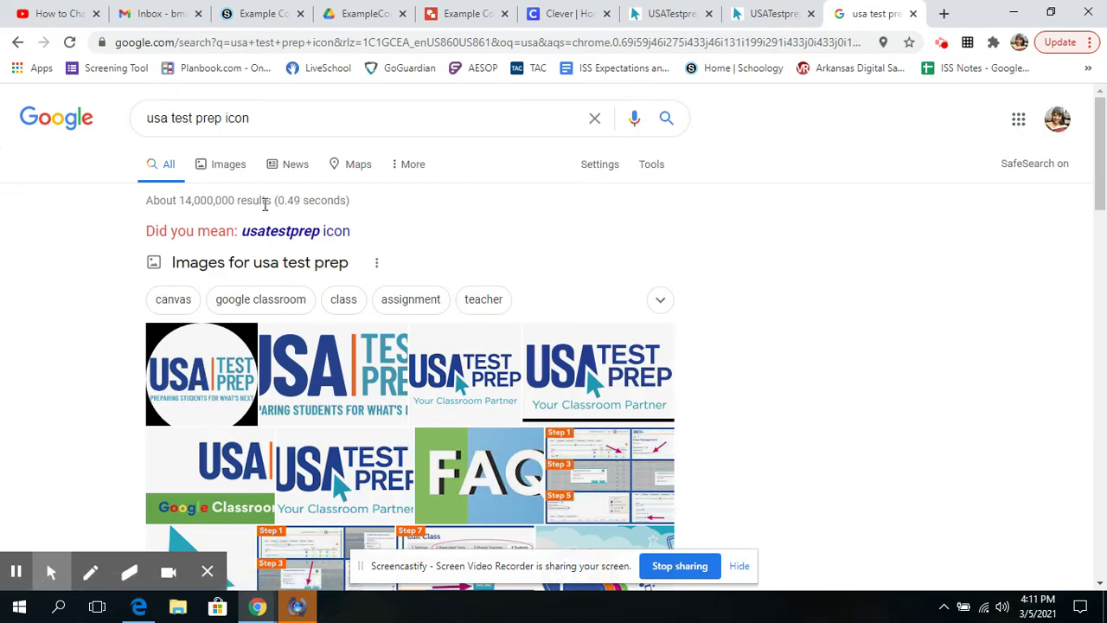
{"action": "left_click", "coordinate": [219, 168]}
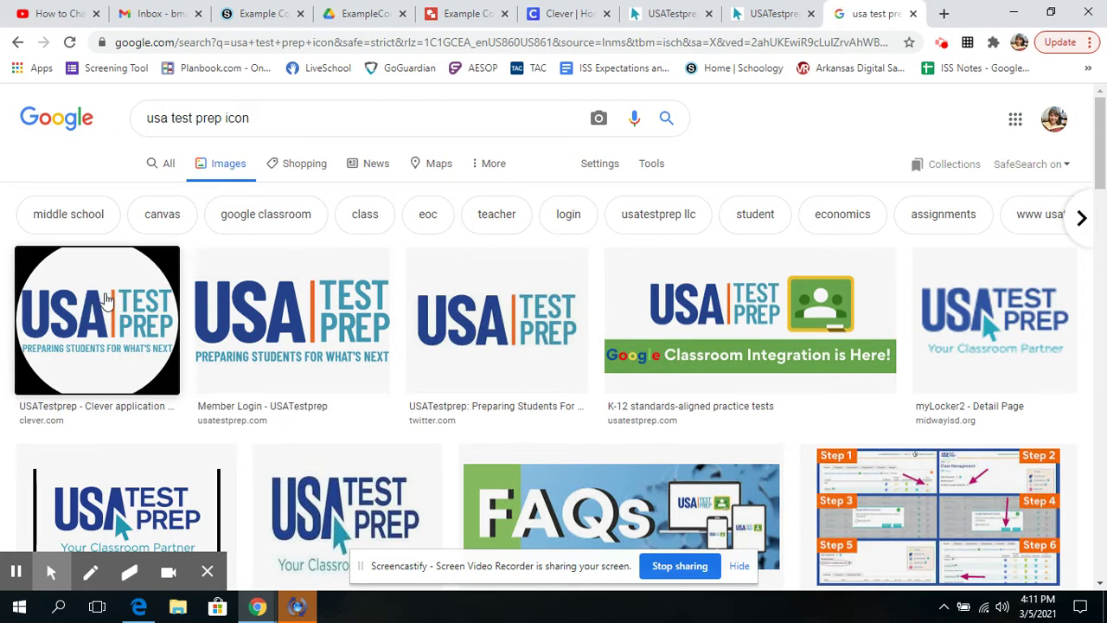
Step: Copy the round USA Test Prep logo image and go back to the banner drawing
{"action": "right_click", "coordinate": [107, 294]}
{"action": "left_click", "coordinate": [210, 486]}
{"action": "left_click", "coordinate": [463, 14]}
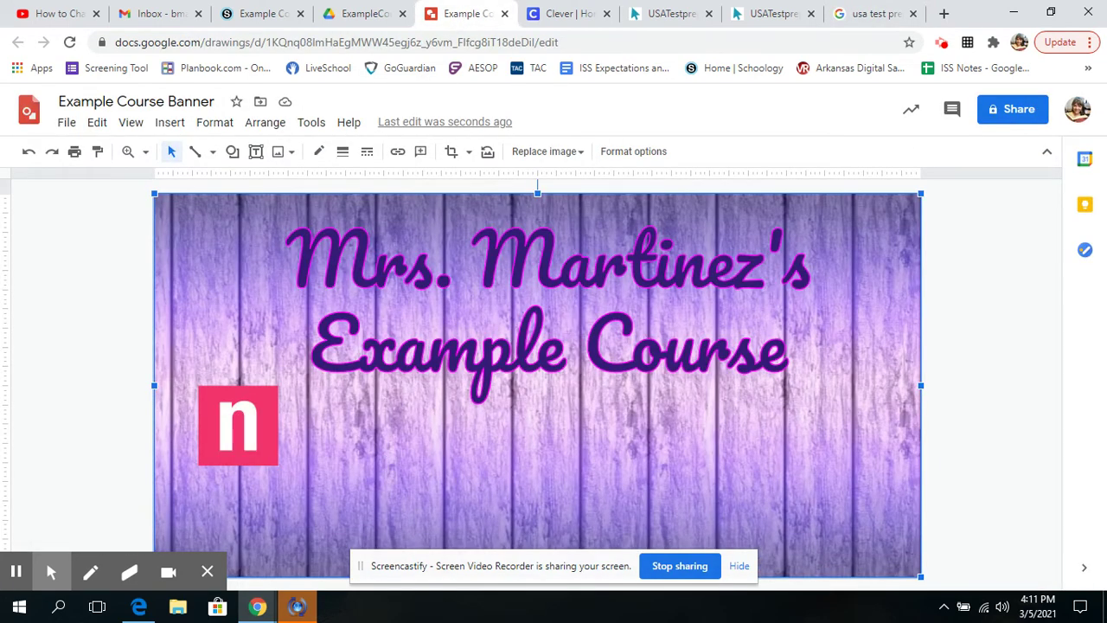
Step: Paste the USA Test Prep logo onto the banner beside the NoRedInk n icon
{"action": "key", "text": "ctrl+v"}
{"action": "left_click_drag", "start_coordinate": [539, 404], "coordinate": [373, 428]}
{"action": "left_click", "coordinate": [404, 427]}
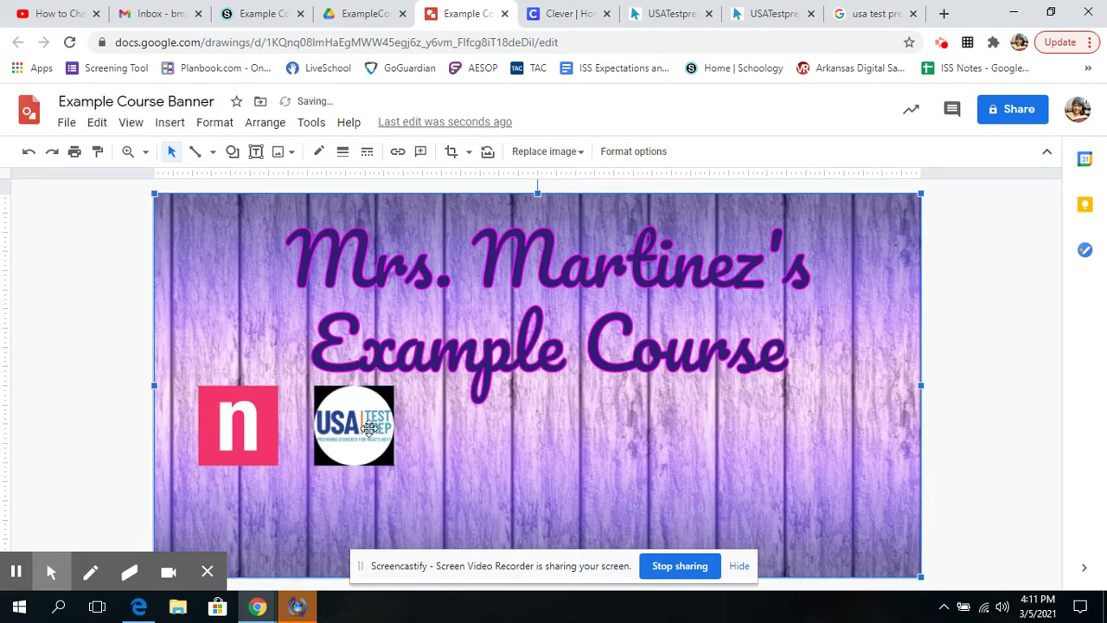
Step: Link the USA Test Prep logo to the clever.com site
{"action": "left_click", "coordinate": [364, 423]}
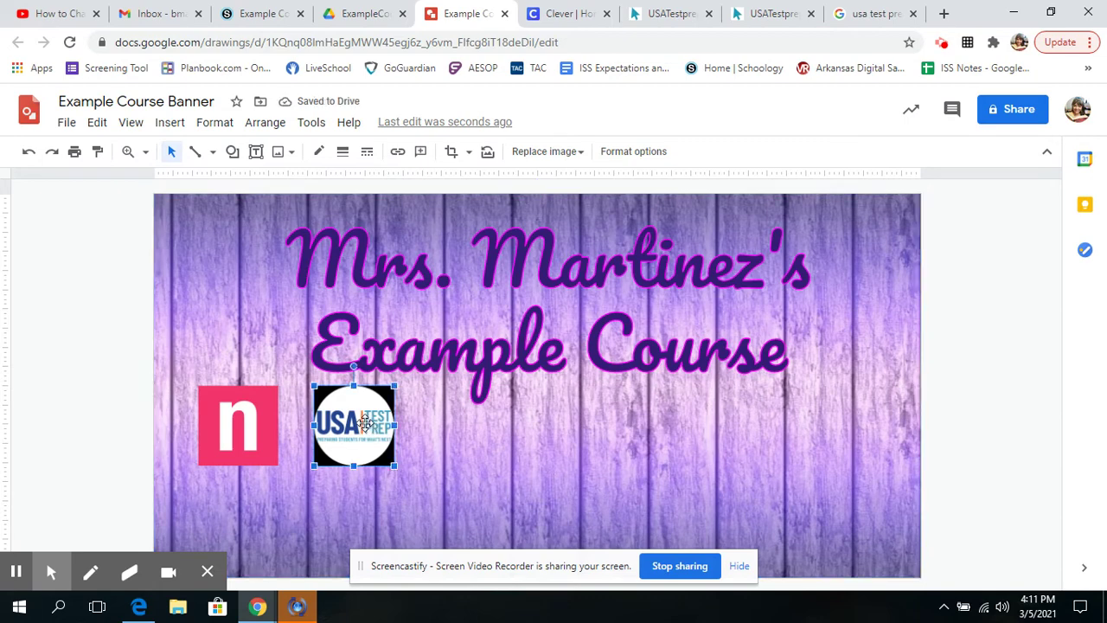
{"action": "left_click", "coordinate": [400, 159]}
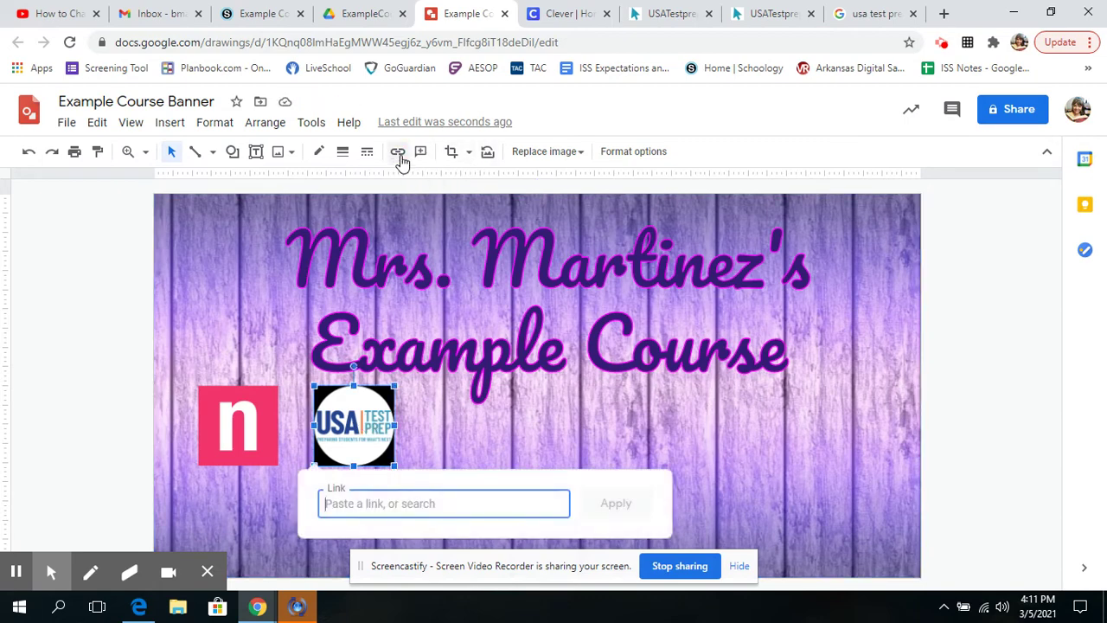
{"action": "type", "text": "clever.com"}
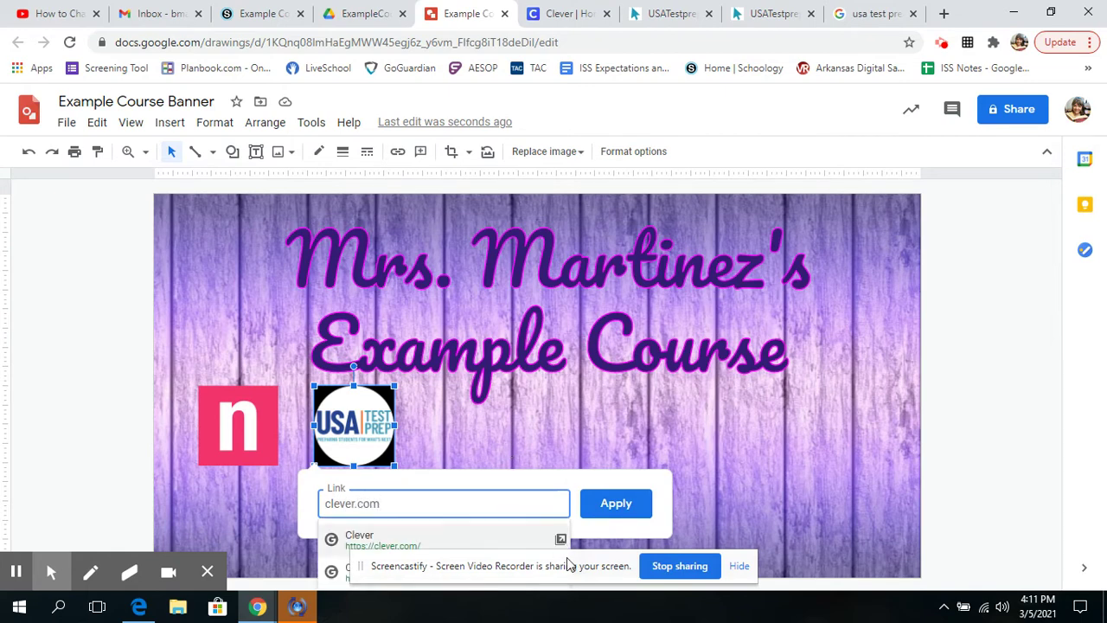
{"action": "left_click", "coordinate": [503, 543]}
{"action": "left_click", "coordinate": [610, 510]}
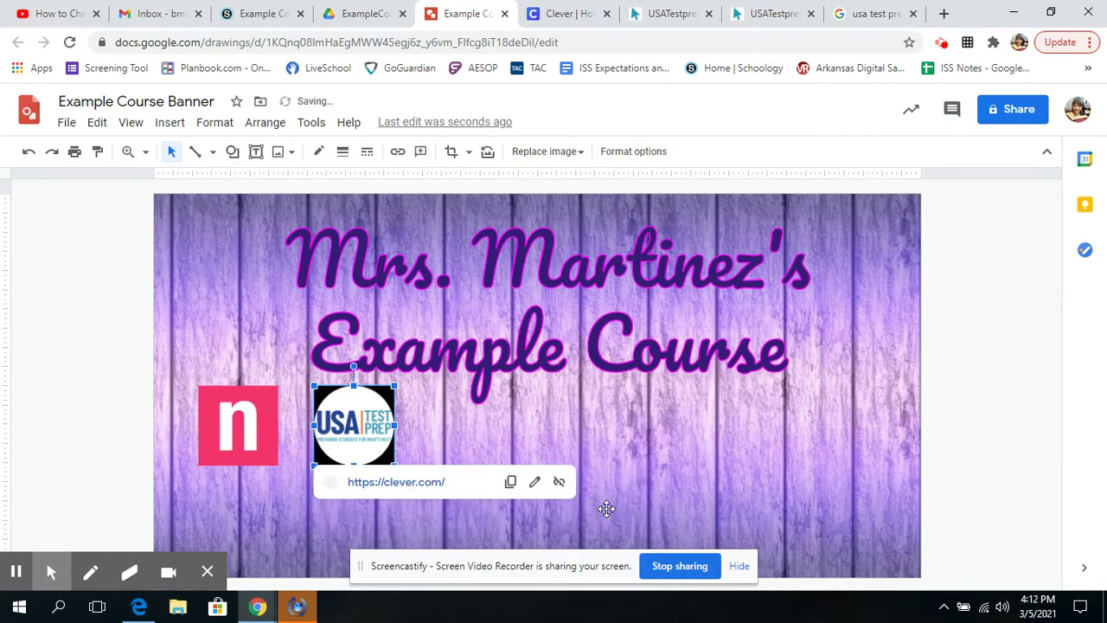
{"action": "left_click", "coordinate": [951, 440]}
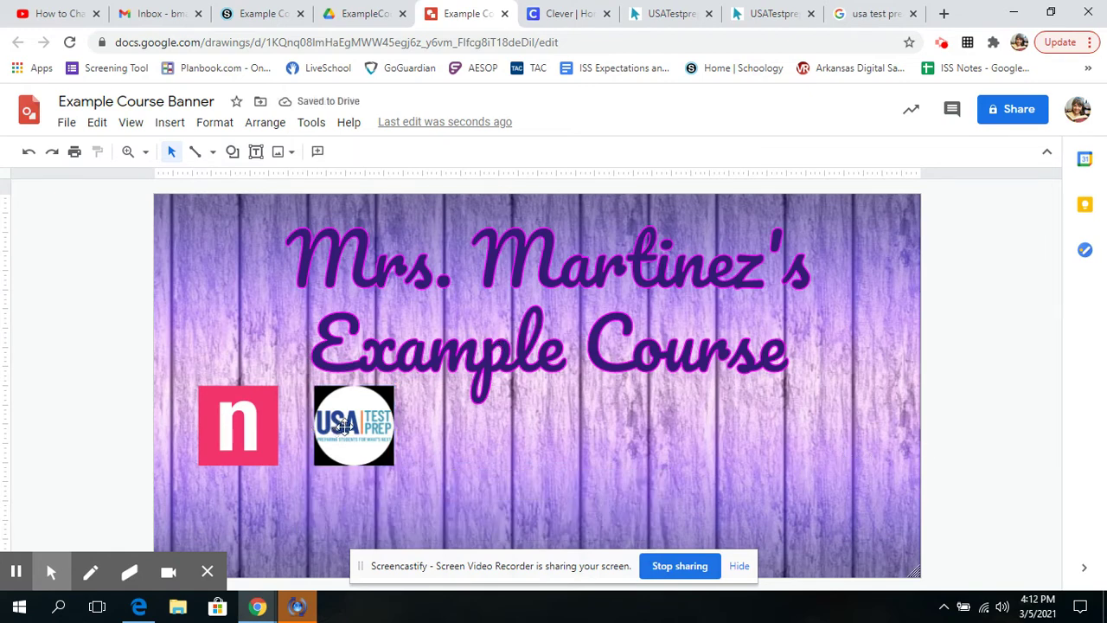
Step: Nudge the USA Test Prep logo and n icon so they sit level, then open the extensions list
{"action": "left_click", "coordinate": [343, 424]}
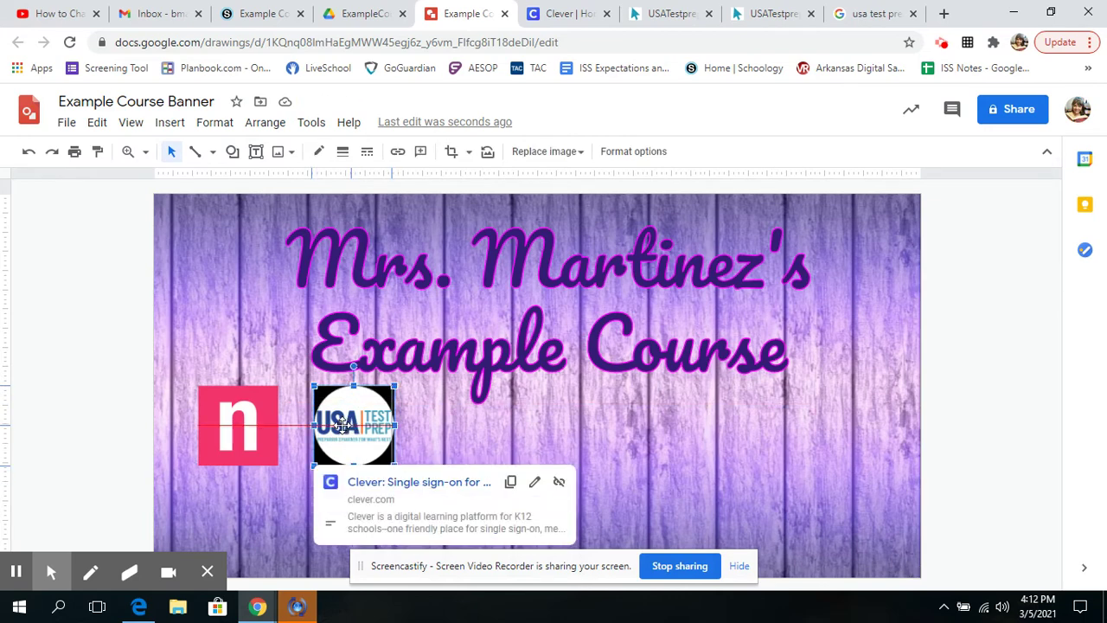
{"action": "left_click_drag", "start_coordinate": [343, 424], "coordinate": [341, 425]}
{"action": "left_click", "coordinate": [427, 426]}
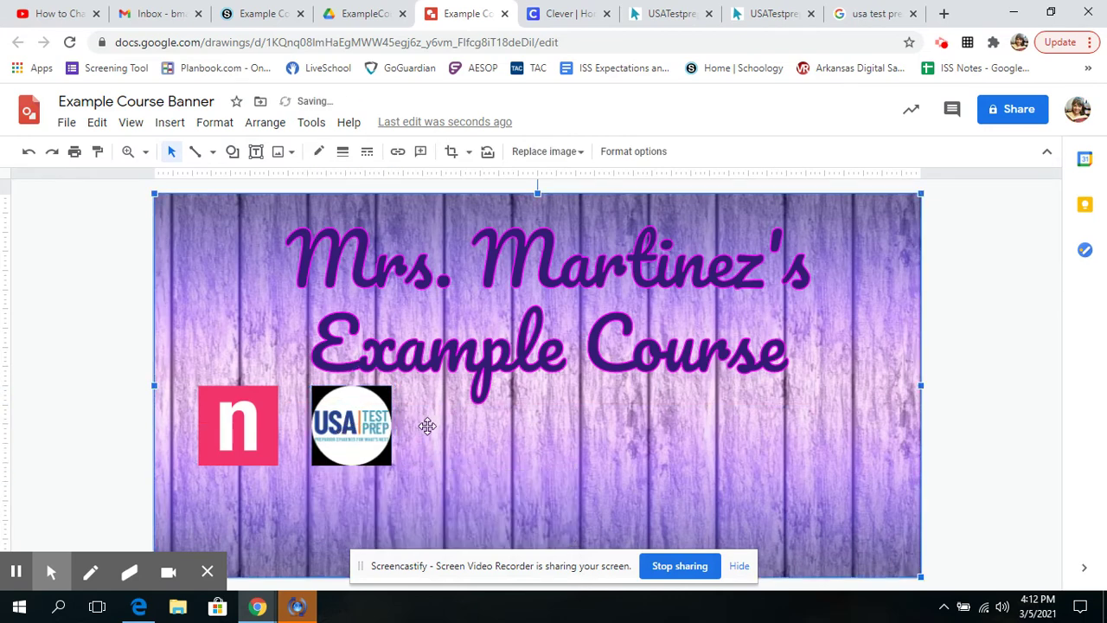
{"action": "left_click", "coordinate": [259, 440]}
{"action": "left_click_drag", "start_coordinate": [259, 435], "coordinate": [263, 435]}
{"action": "left_click", "coordinate": [122, 425]}
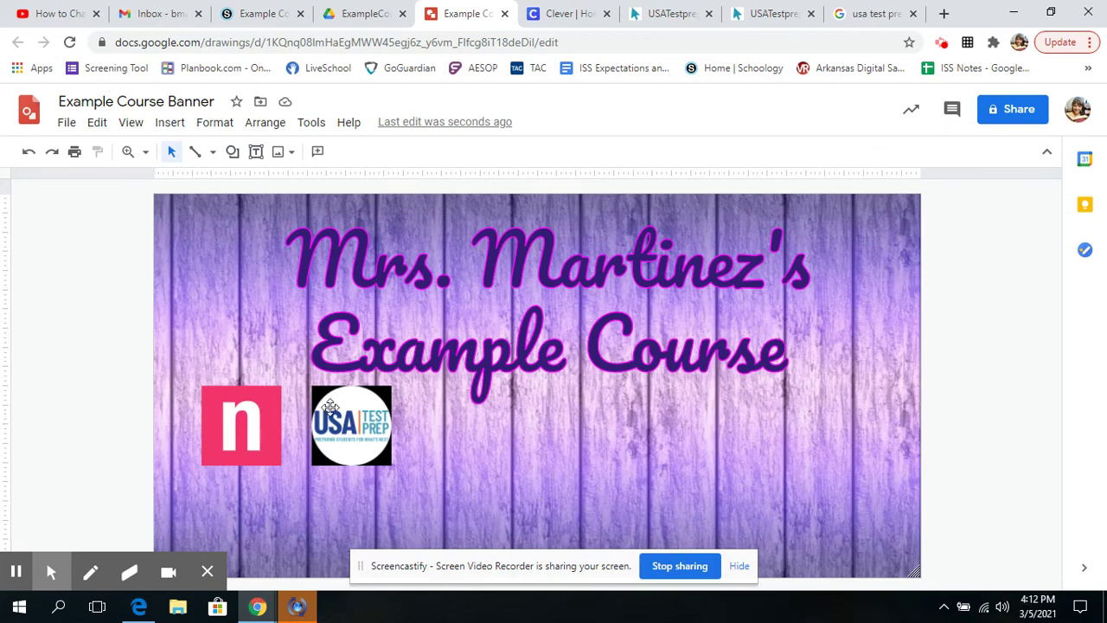
{"action": "left_click", "coordinate": [351, 433]}
{"action": "left_click_drag", "start_coordinate": [352, 432], "coordinate": [368, 458]}
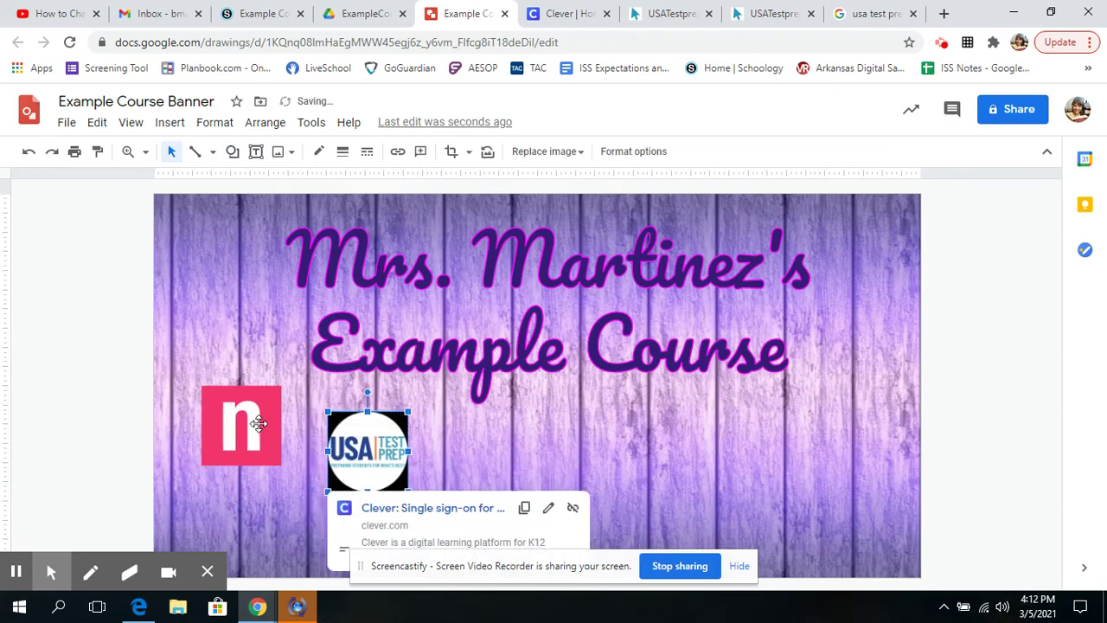
{"action": "left_click", "coordinate": [268, 437]}
{"action": "left_click_drag", "start_coordinate": [277, 450], "coordinate": [296, 477]}
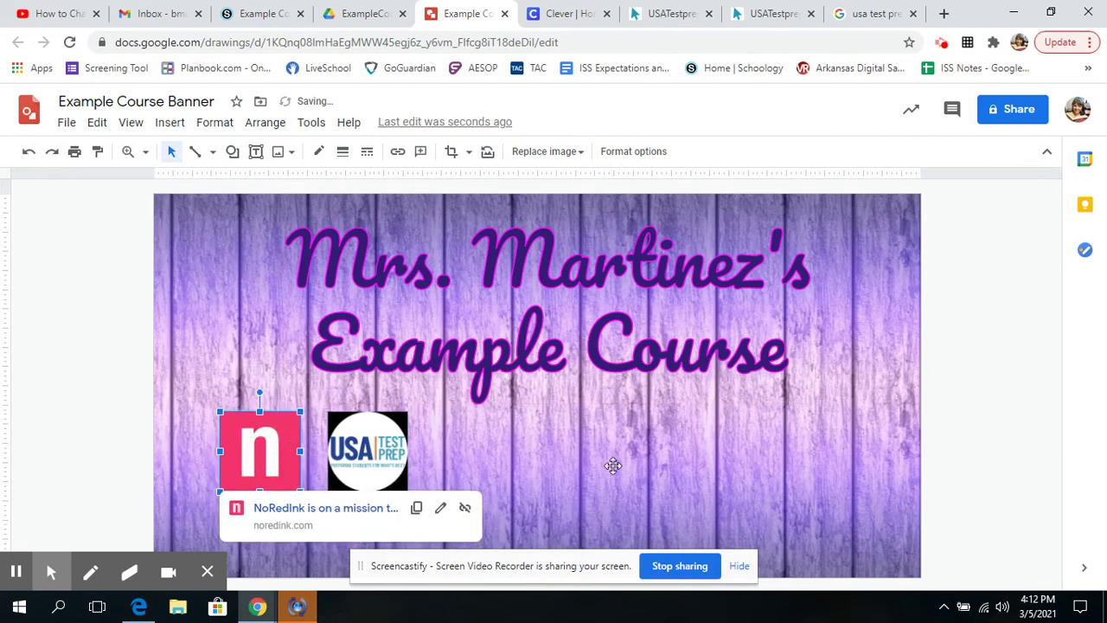
{"action": "left_click", "coordinate": [612, 465]}
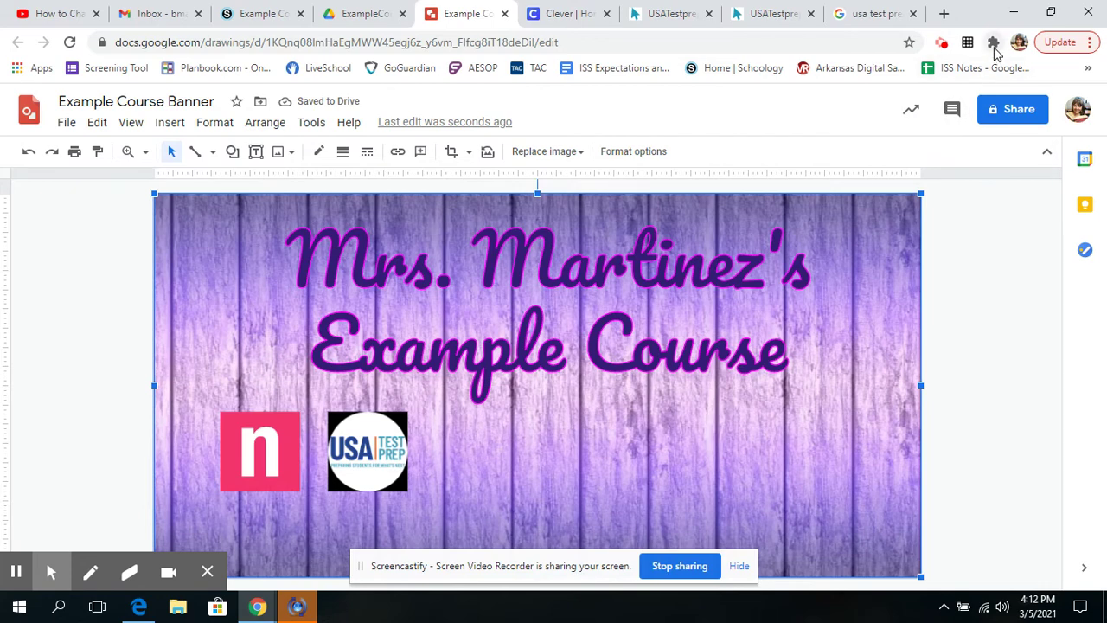
{"action": "left_click", "coordinate": [993, 42]}
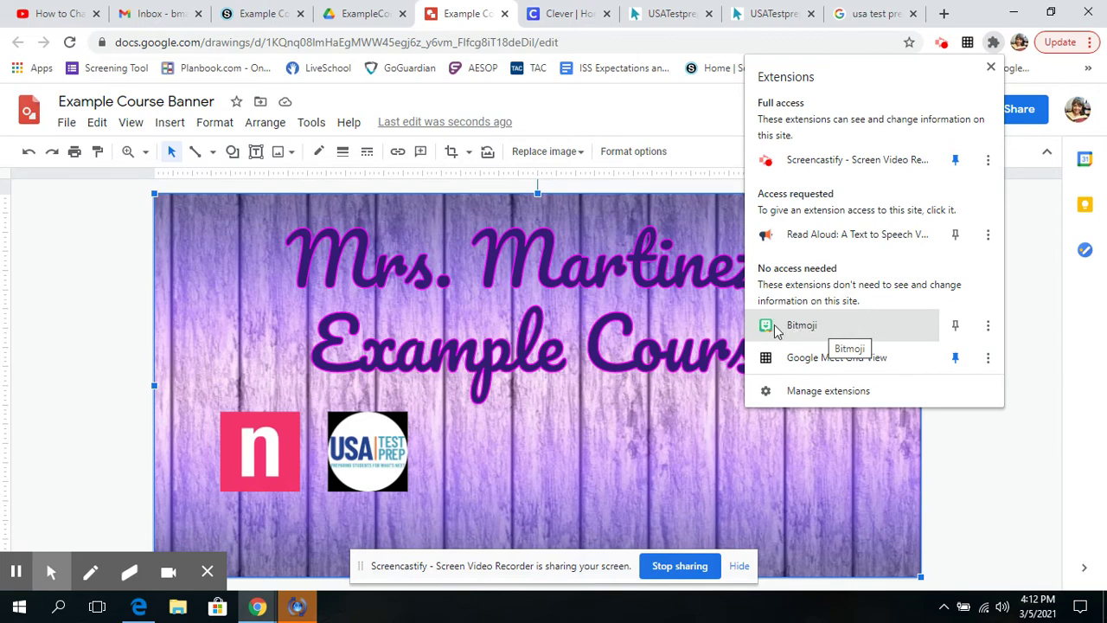
Step: Add the waving laptop Bitmoji sticker, enlarge it and centre it at the banner's bottom
{"action": "left_click", "coordinate": [809, 327]}
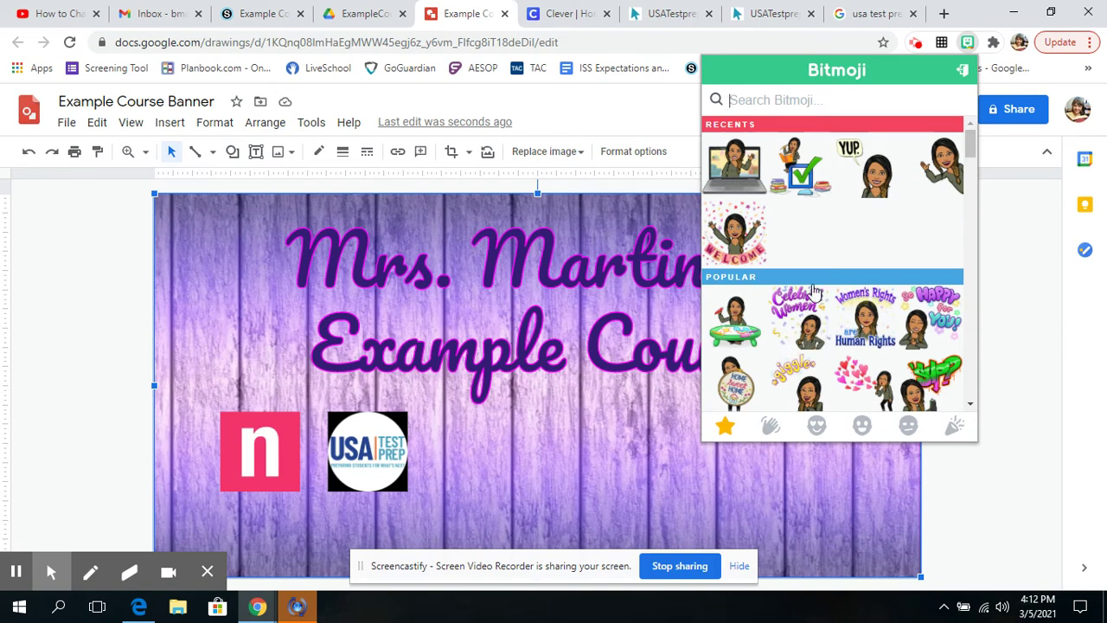
{"action": "left_click", "coordinate": [748, 177]}
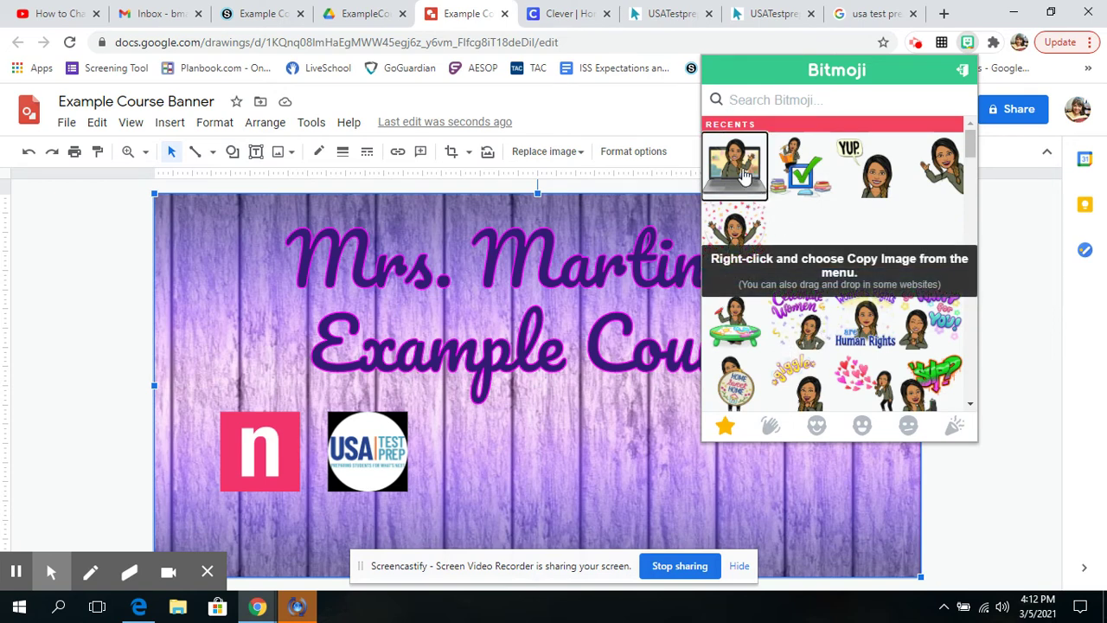
{"action": "left_click_drag", "start_coordinate": [735, 172], "coordinate": [636, 463]}
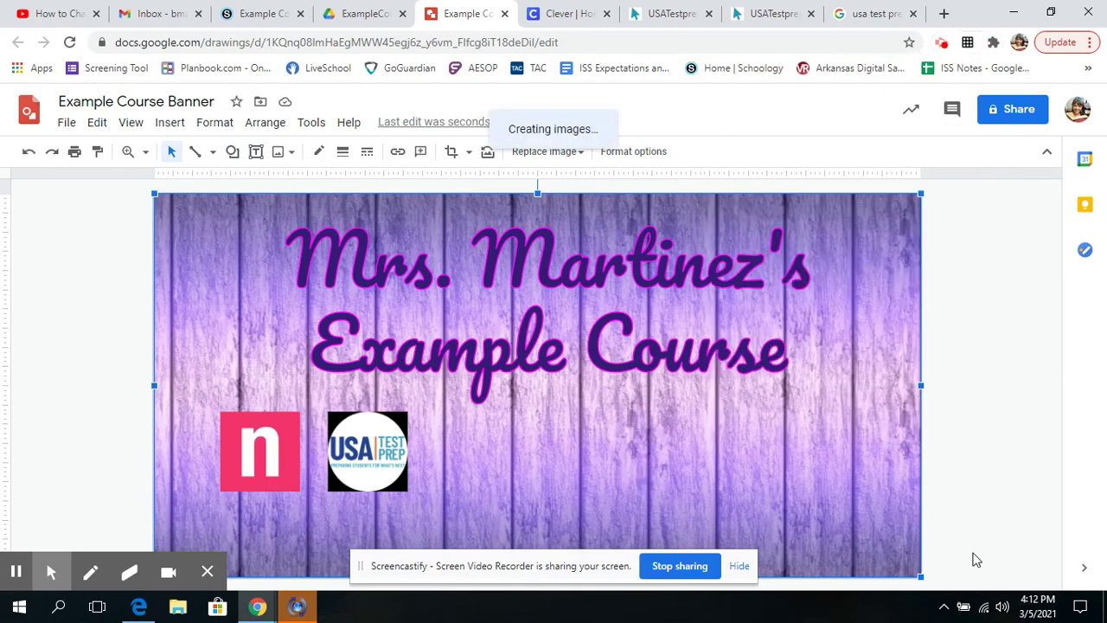
{"action": "left_click_drag", "start_coordinate": [745, 513], "coordinate": [725, 443]}
{"action": "left_click_drag", "start_coordinate": [796, 535], "coordinate": [805, 542]}
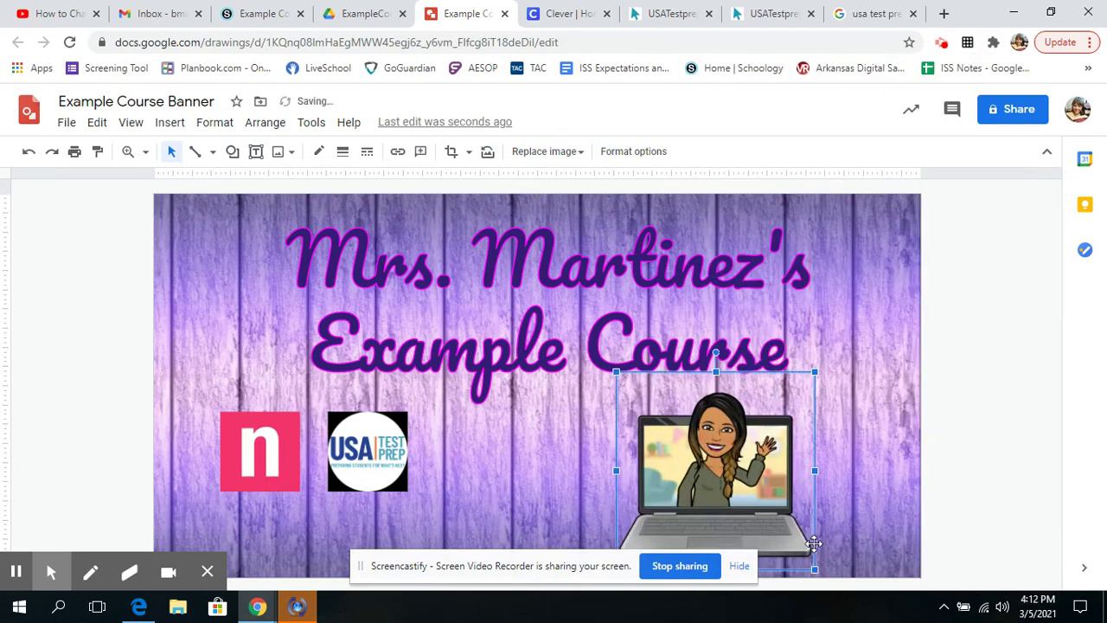
{"action": "left_click_drag", "start_coordinate": [801, 483], "coordinate": [830, 468]}
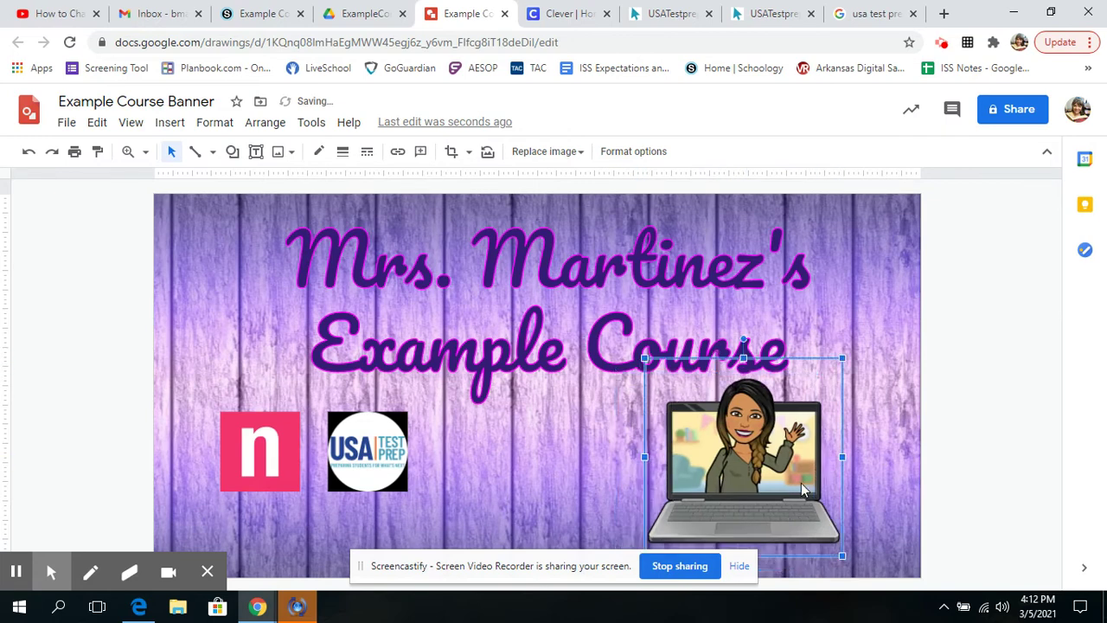
{"action": "left_click_drag", "start_coordinate": [796, 506], "coordinate": [559, 506]}
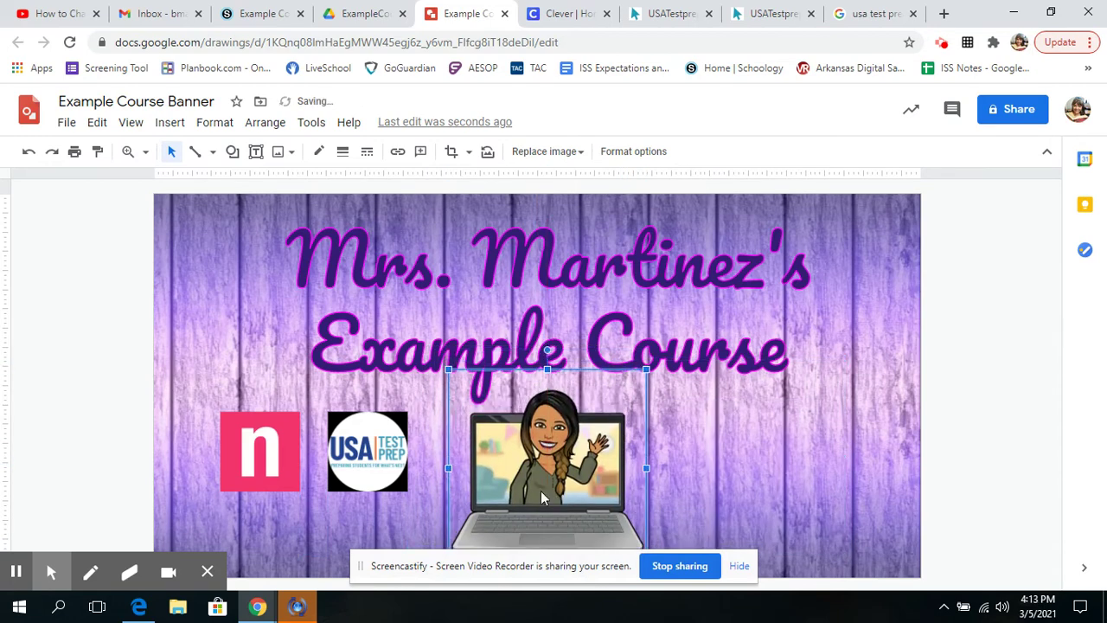
{"action": "left_click", "coordinate": [750, 454]}
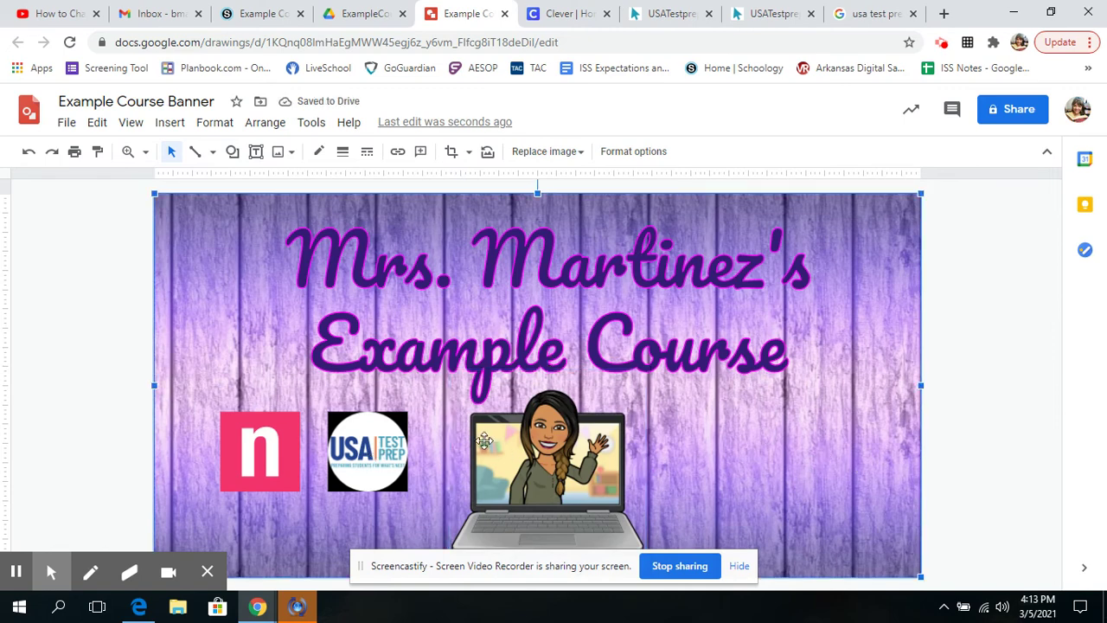
Step: Place the USA Test Prep logo right of the Bitmoji and the n icon to its left
{"action": "left_click_drag", "start_coordinate": [373, 450], "coordinate": [792, 441]}
{"action": "left_click_drag", "start_coordinate": [720, 444], "coordinate": [720, 445]}
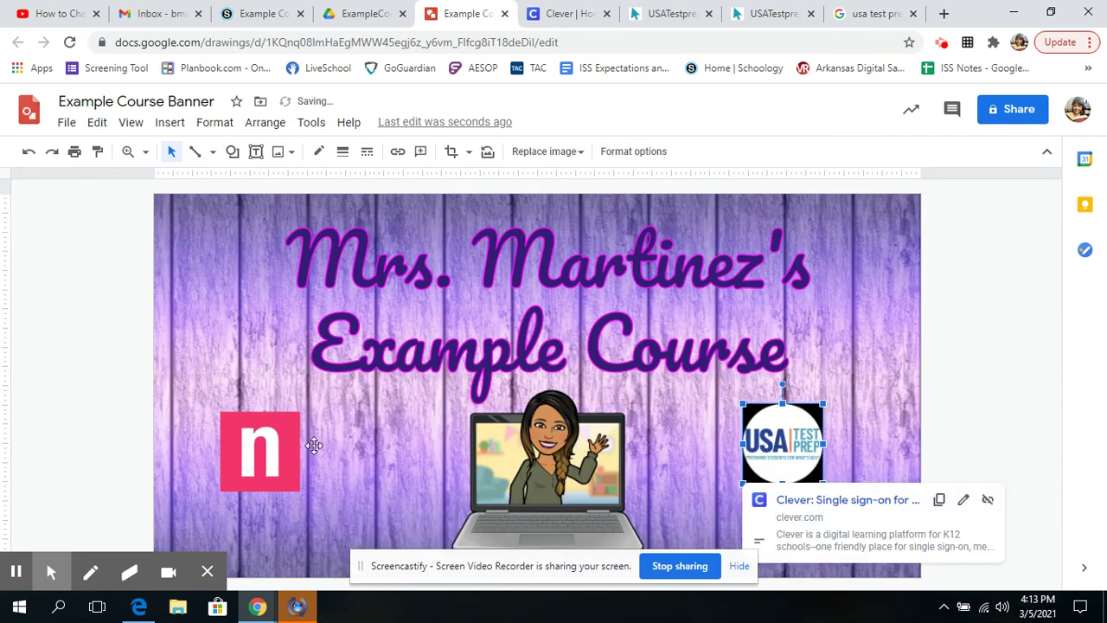
{"action": "left_click_drag", "start_coordinate": [269, 445], "coordinate": [342, 436]}
{"action": "left_click", "coordinate": [960, 416]}
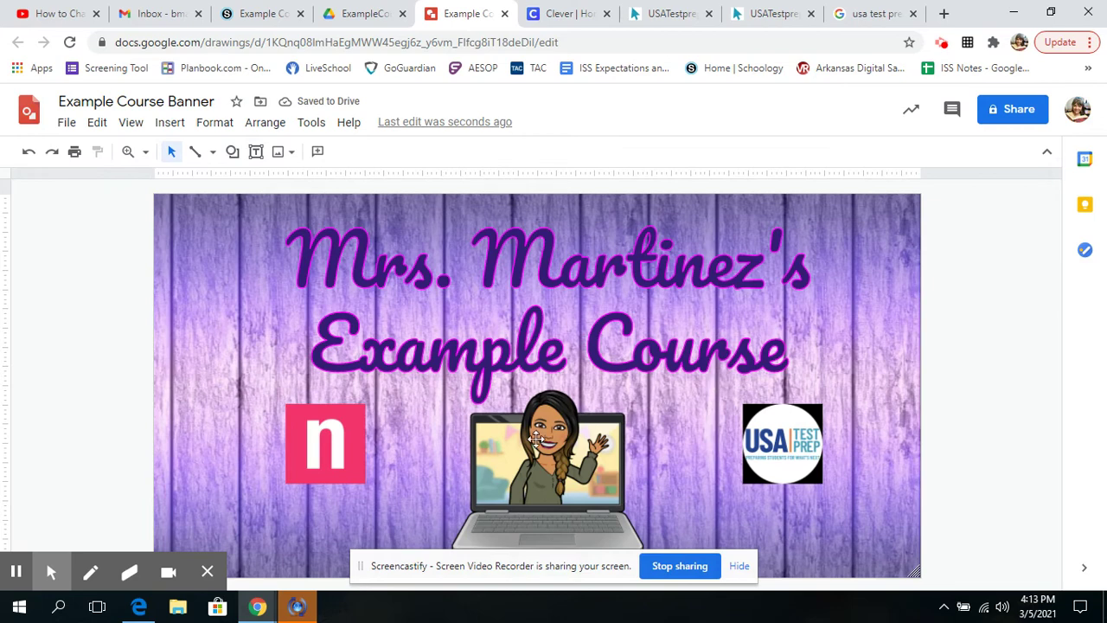
Step: Give the NoRedInk n icon an 8px dotted border
{"action": "left_click", "coordinate": [322, 440]}
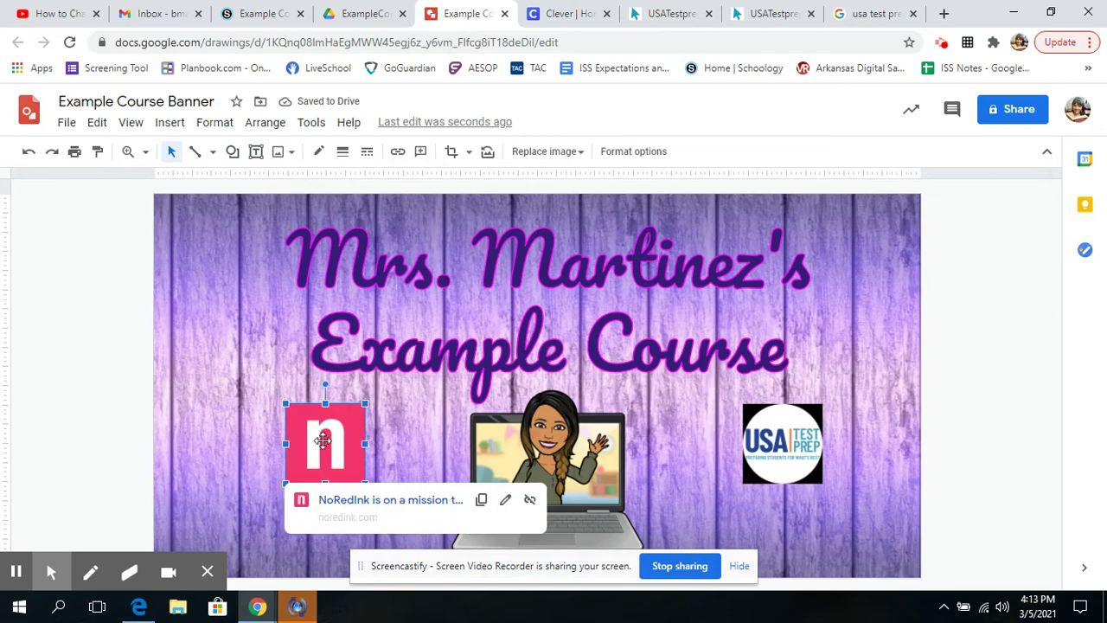
{"action": "left_click", "coordinate": [344, 152]}
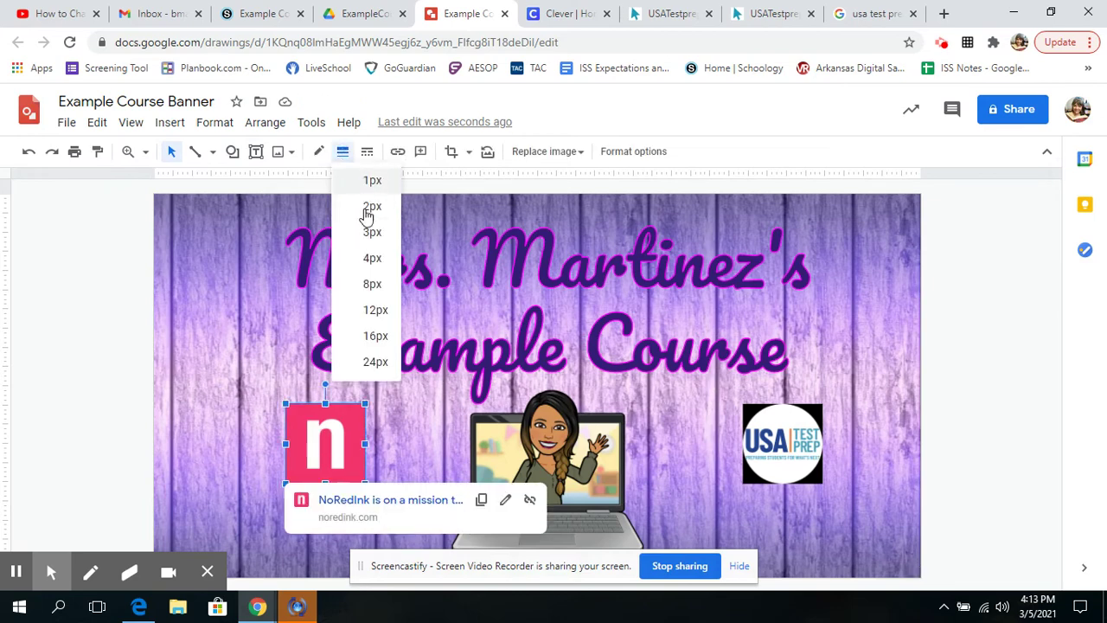
{"action": "left_click", "coordinate": [372, 259]}
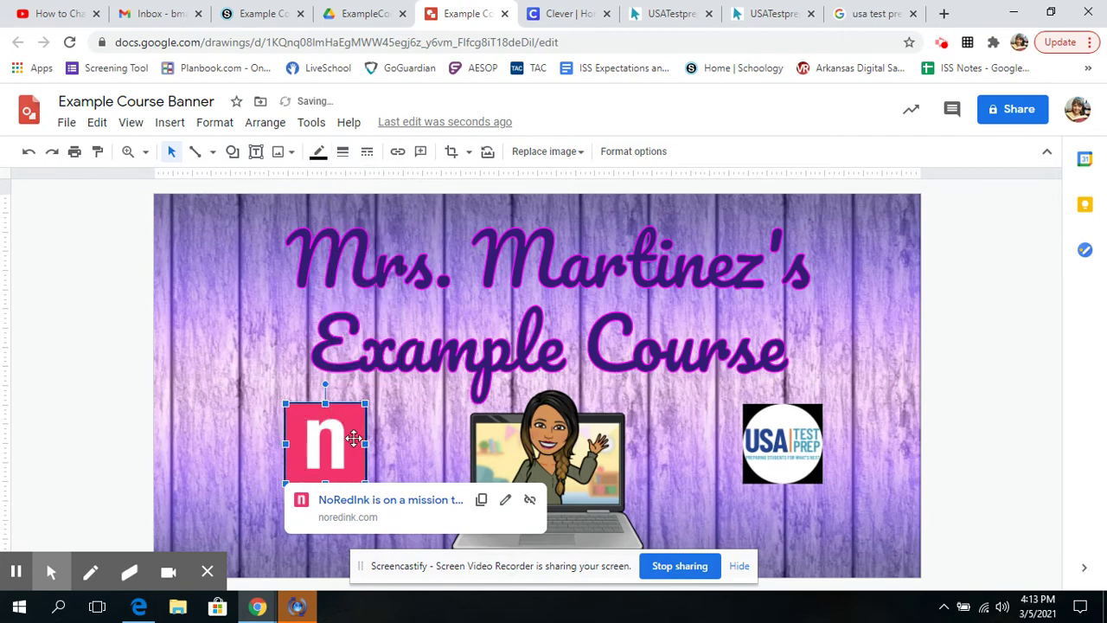
{"action": "left_click", "coordinate": [366, 152]}
{"action": "left_click", "coordinate": [418, 211]}
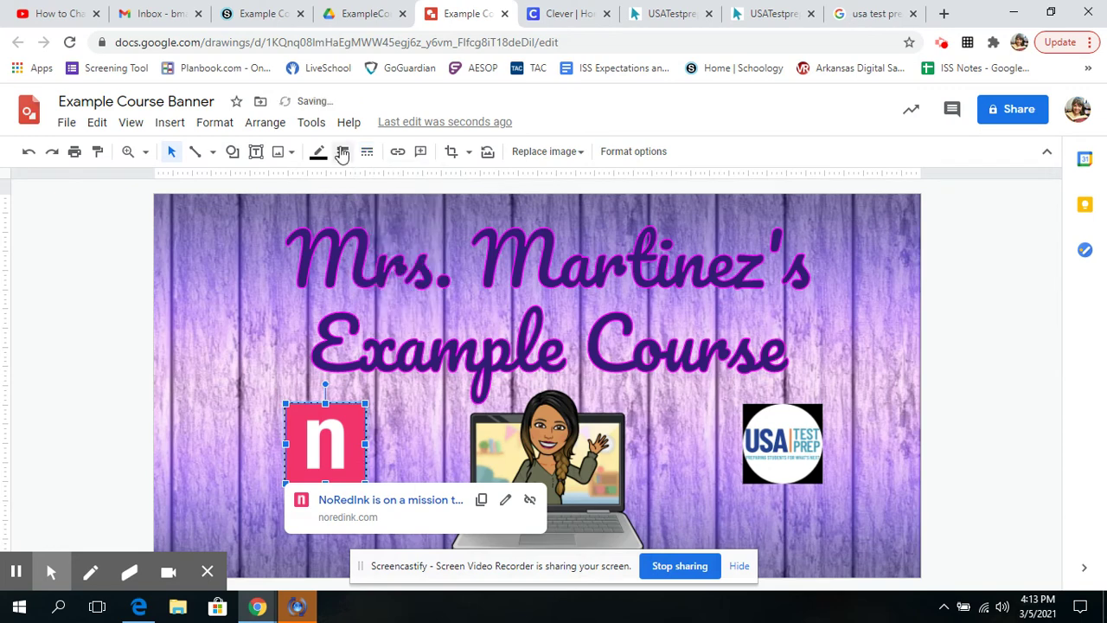
{"action": "left_click", "coordinate": [342, 152]}
{"action": "left_click", "coordinate": [372, 284]}
{"action": "left_click", "coordinate": [238, 381]}
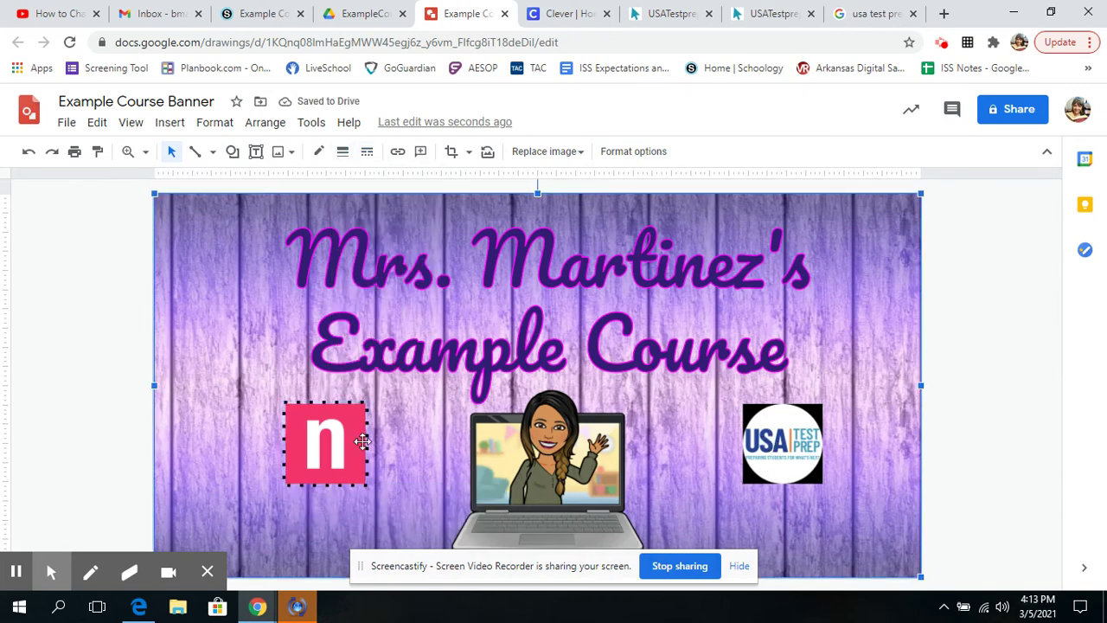
Step: Copy the n icon's dotted border onto the USA Test Prep logo with Paint format
{"action": "left_click", "coordinate": [319, 450]}
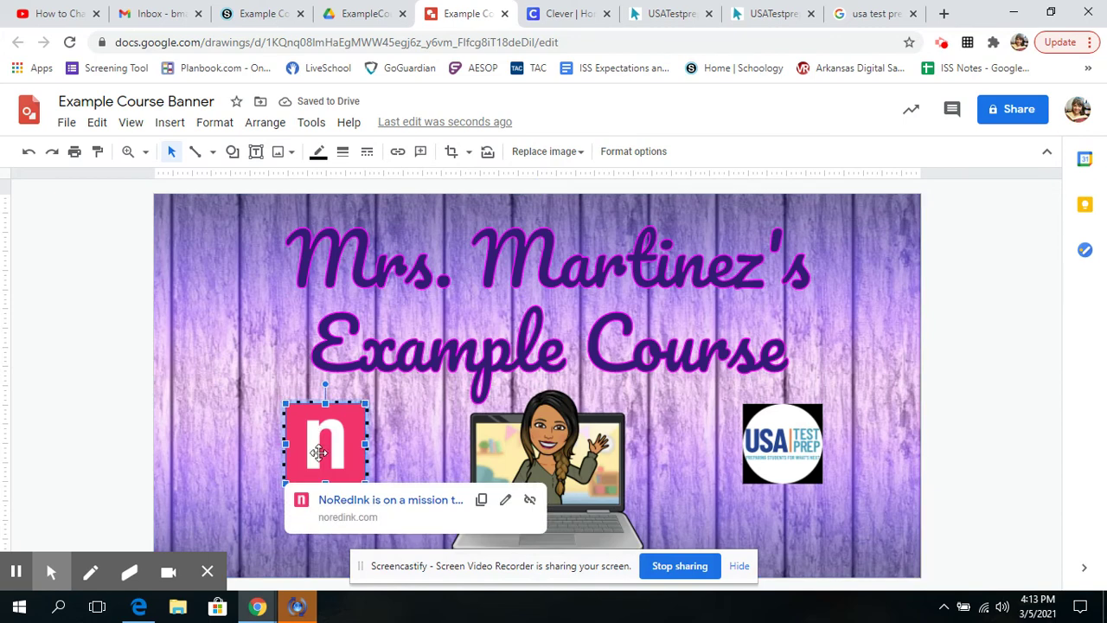
{"action": "left_click", "coordinate": [98, 153]}
{"action": "left_click", "coordinate": [766, 437]}
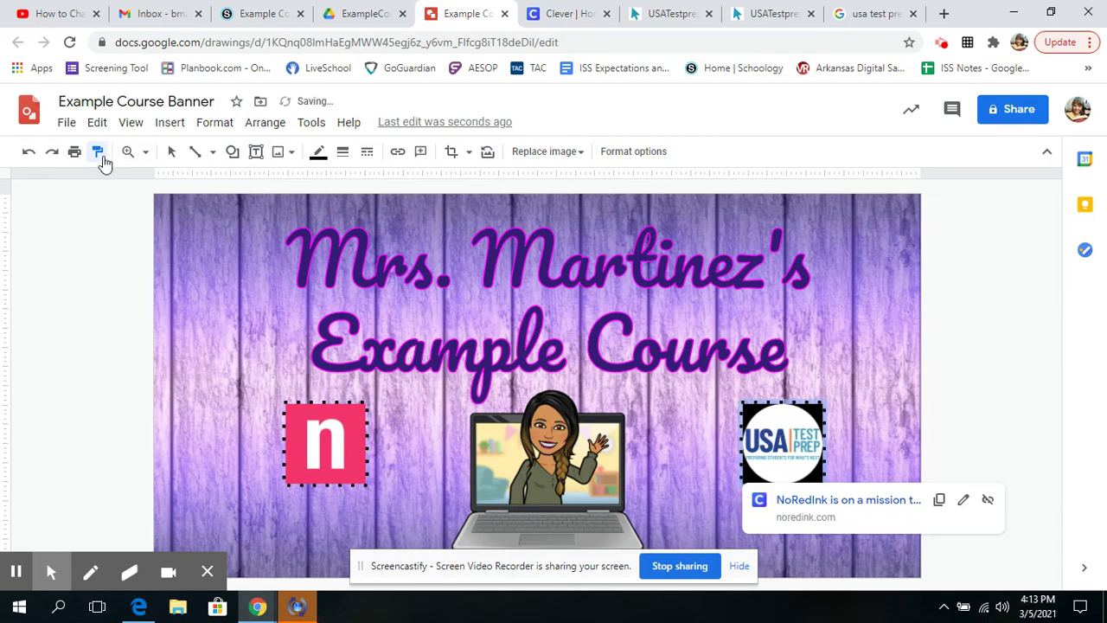
{"action": "left_click", "coordinate": [1041, 521]}
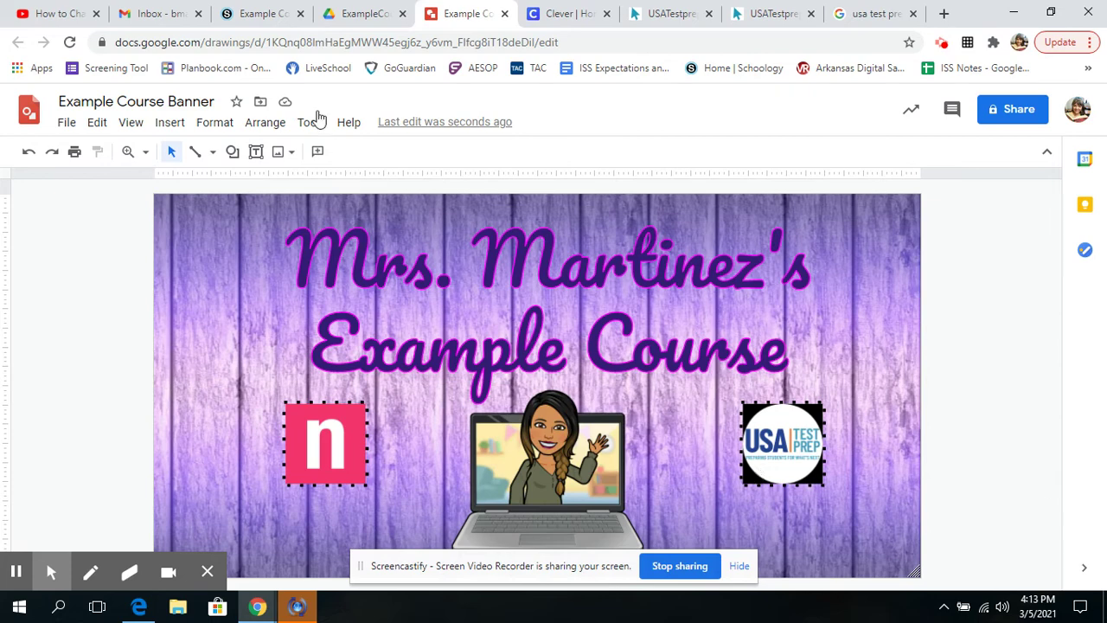
Step: Open the Example Course: Section 1 Updates page and bring up Attach From Resources
{"action": "left_click", "coordinate": [265, 21]}
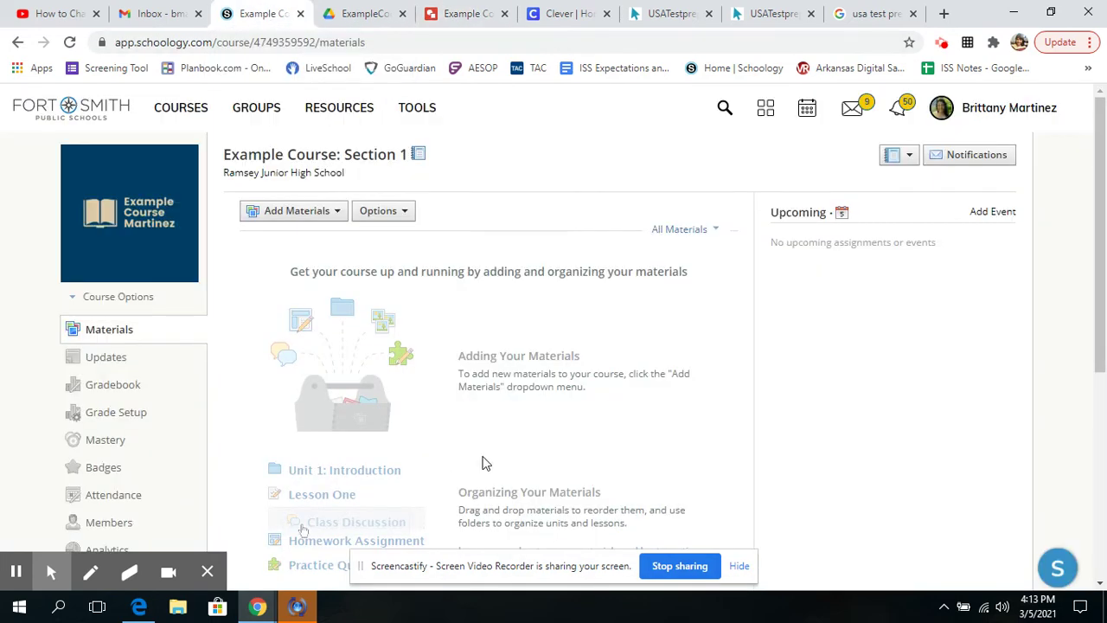
{"action": "left_click", "coordinate": [102, 367]}
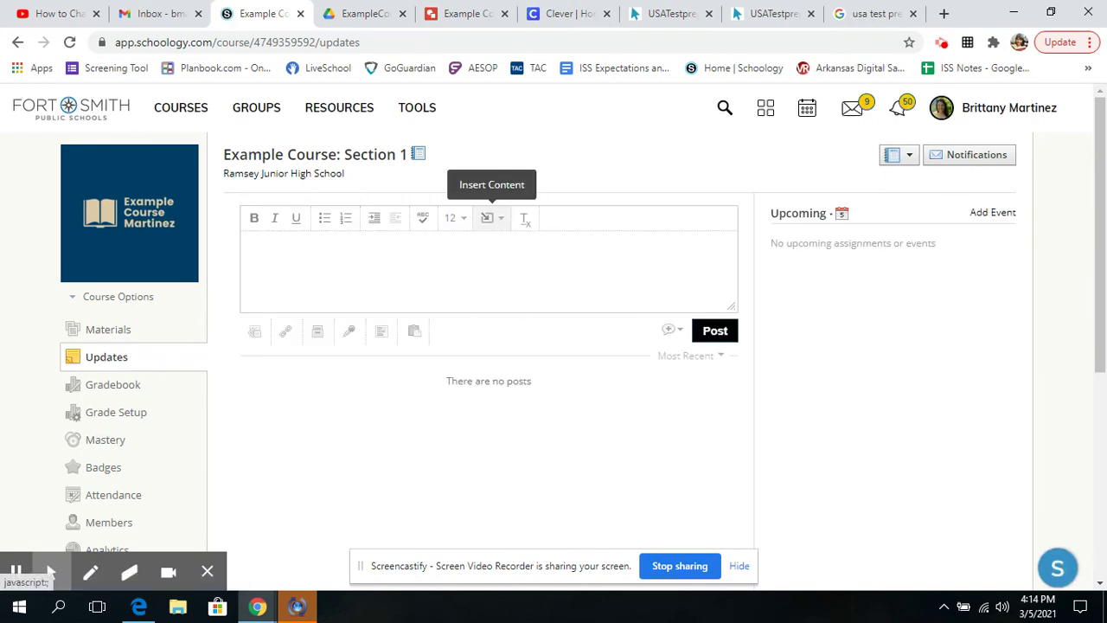
{"action": "left_click", "coordinate": [489, 224]}
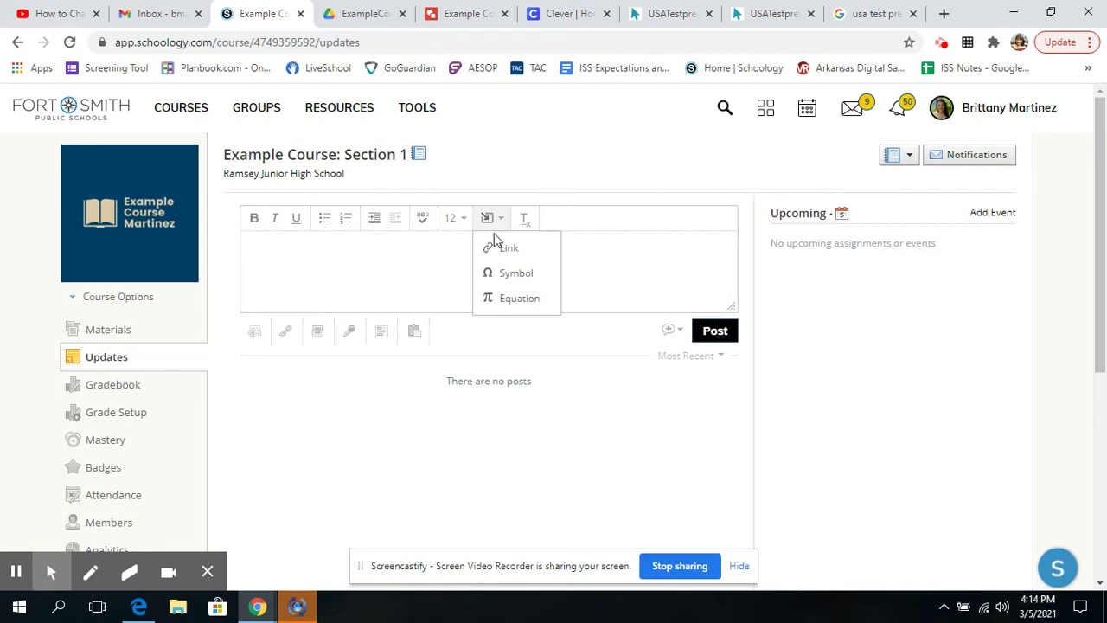
{"action": "left_click", "coordinate": [413, 423]}
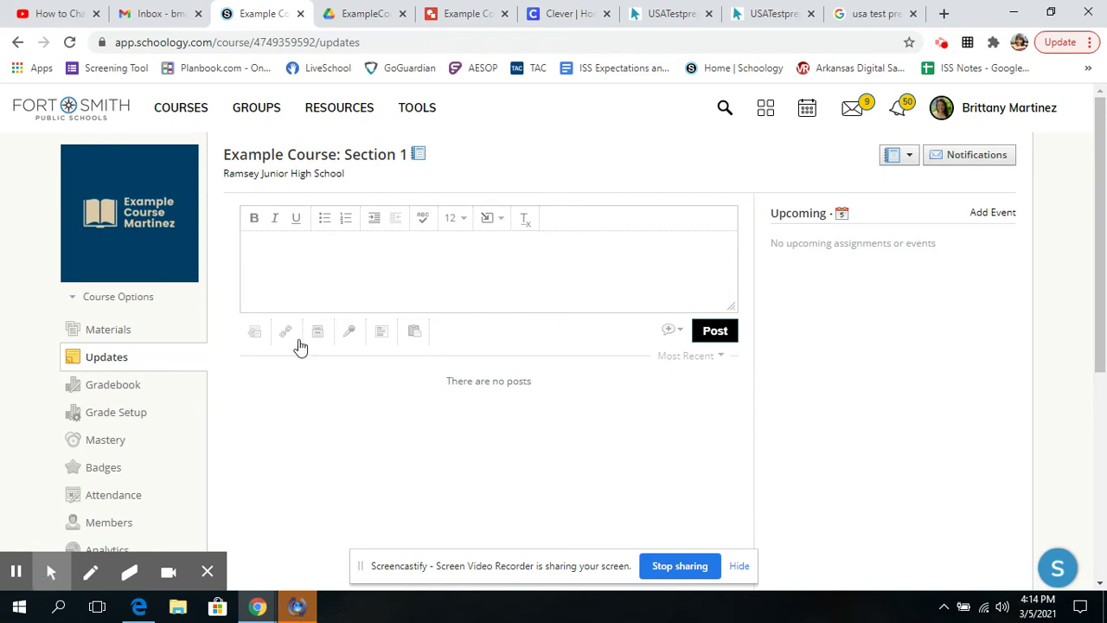
{"action": "left_click", "coordinate": [318, 334]}
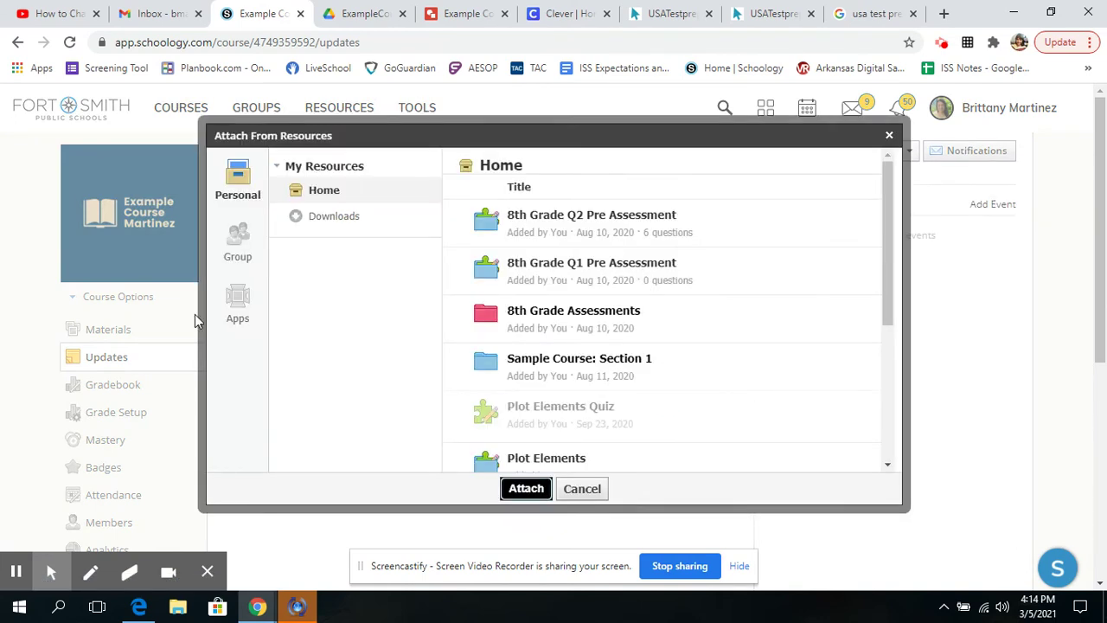
Step: Import the Example Course Banner from Google Drive Resources as an embed
{"action": "left_click", "coordinate": [238, 305]}
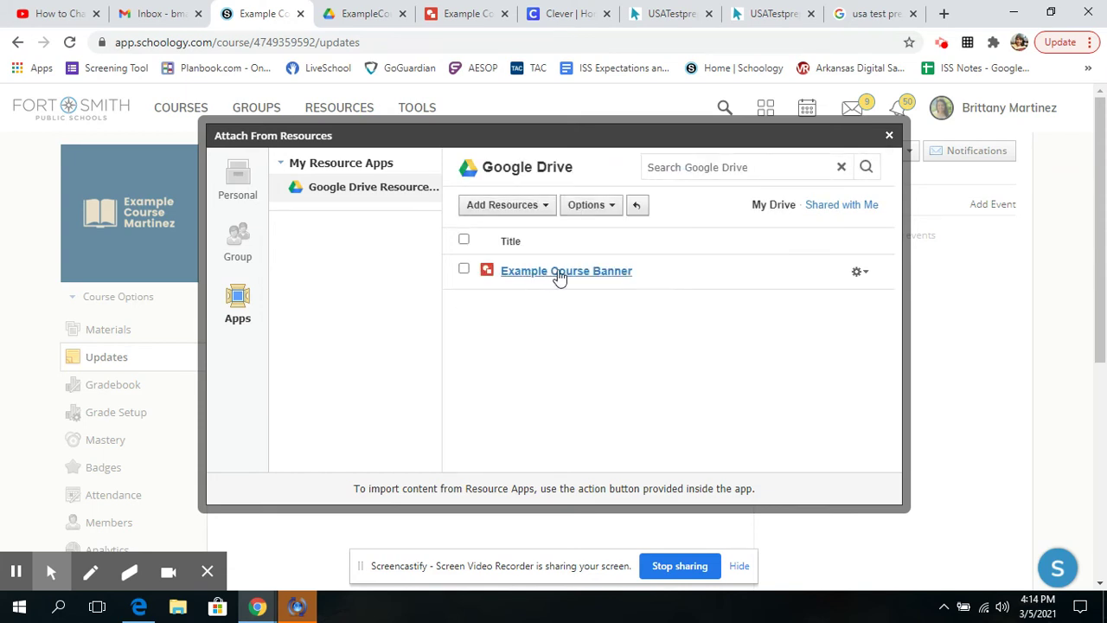
{"action": "left_click", "coordinate": [464, 271]}
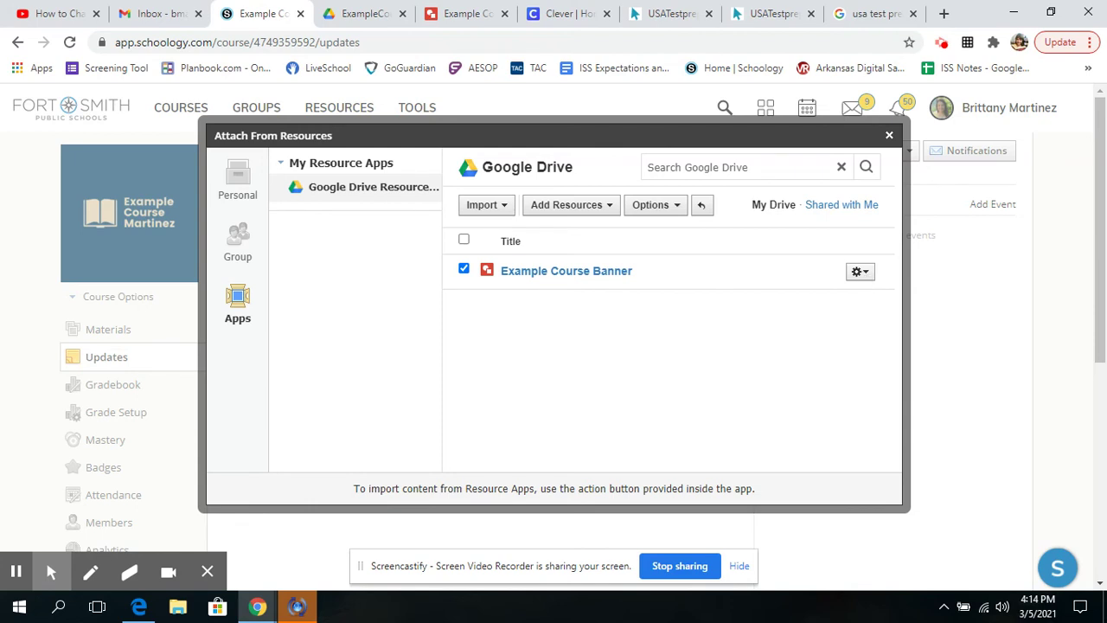
{"action": "left_click", "coordinate": [862, 274]}
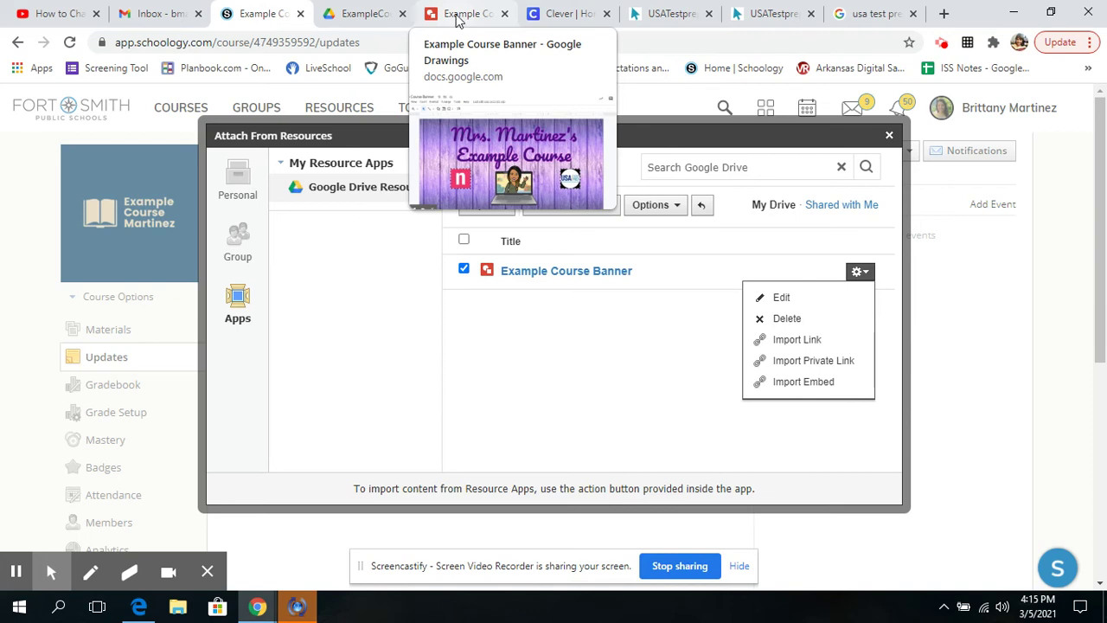
{"action": "left_click", "coordinate": [814, 381]}
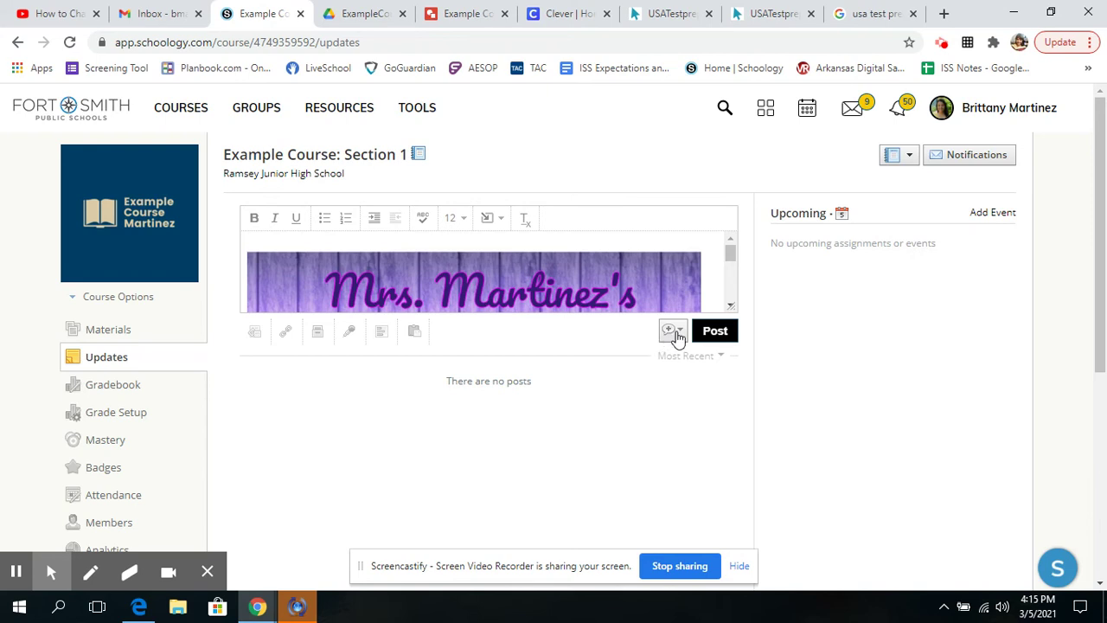
Step: Post the banner update as an announcement and go to the course Materials page
{"action": "left_click", "coordinate": [675, 334]}
{"action": "left_click", "coordinate": [673, 358]}
{"action": "left_click", "coordinate": [773, 354]}
{"action": "left_click", "coordinate": [715, 330]}
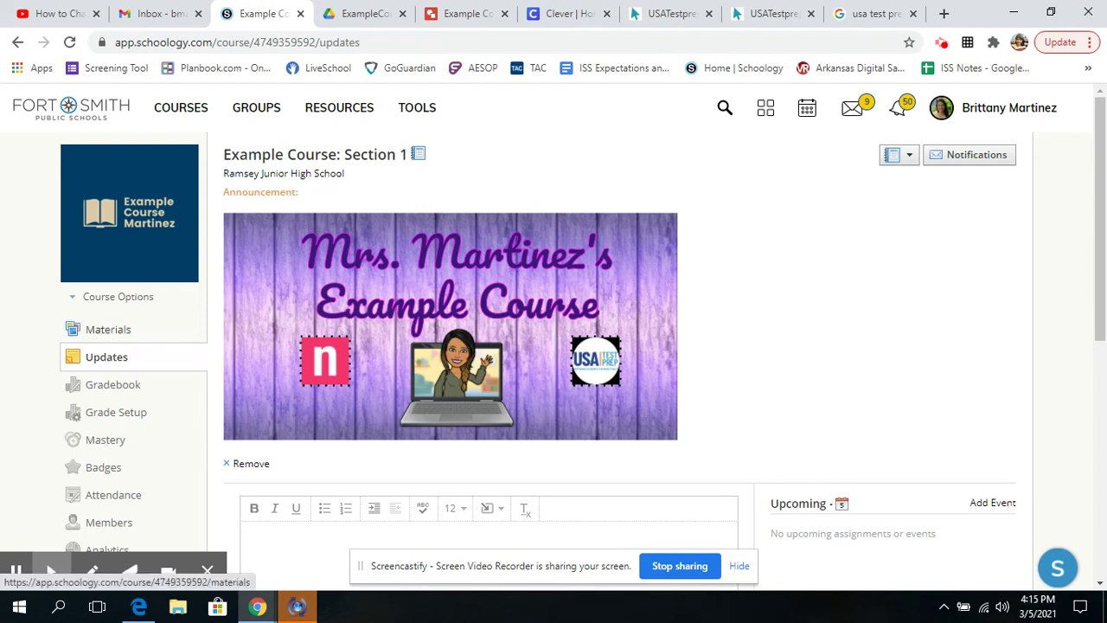
{"action": "left_click", "coordinate": [101, 333]}
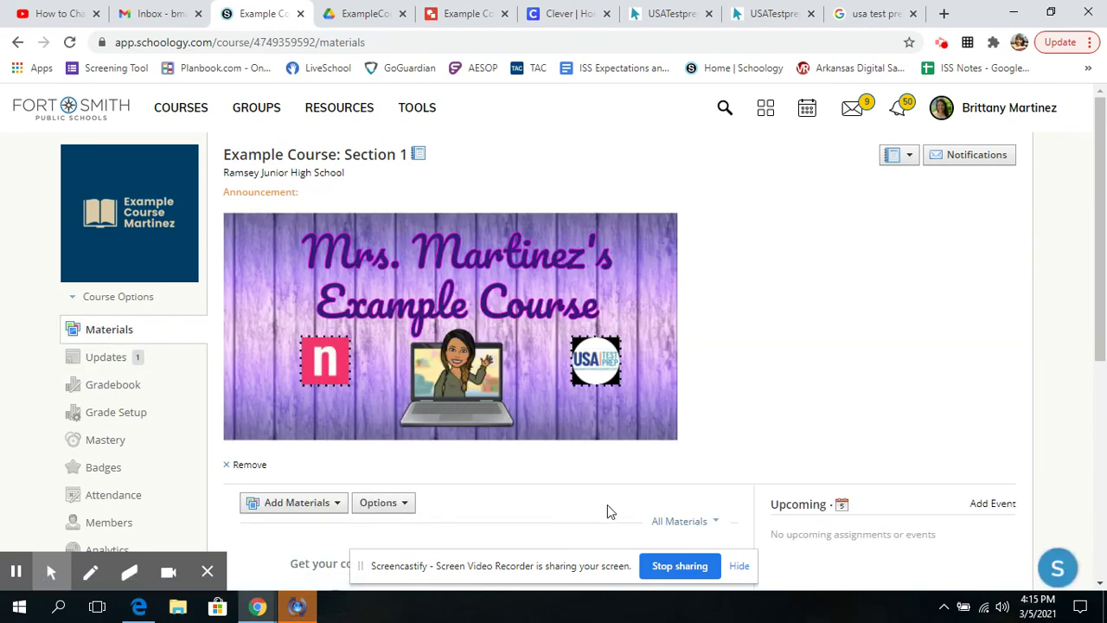
Step: Test the posted banner's USA Test Prep logo link and close the NoRedInk page it opens
{"action": "scroll", "coordinate": [789, 289], "scroll_direction": "down", "scroll_amount": 2}
{"action": "scroll", "coordinate": [789, 289], "scroll_direction": "up", "scroll_amount": 2}
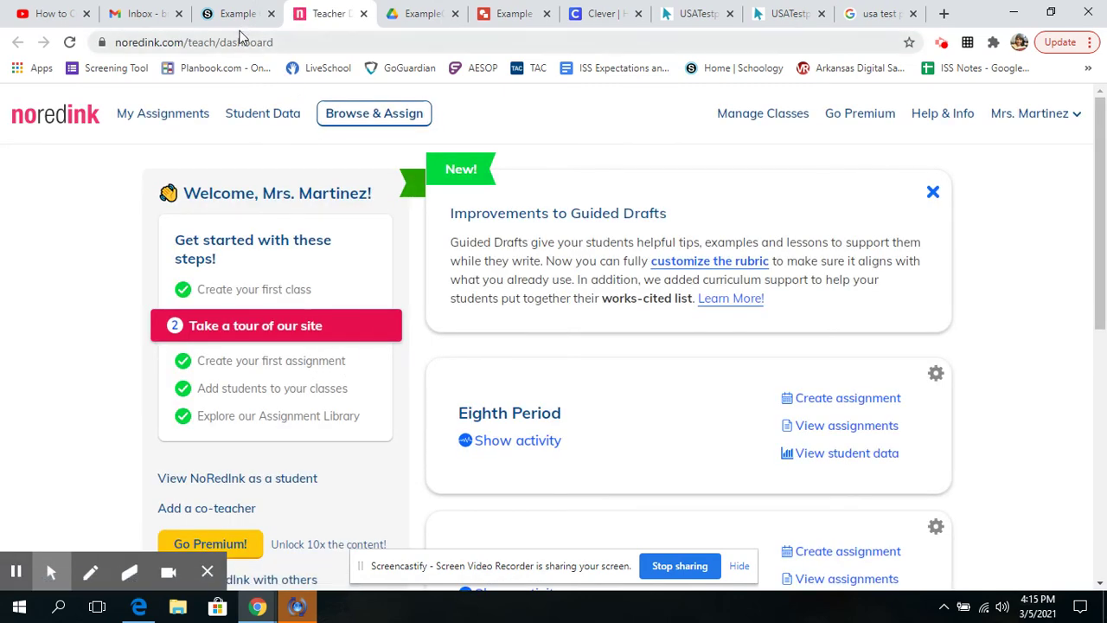
{"action": "left_click", "coordinate": [233, 15]}
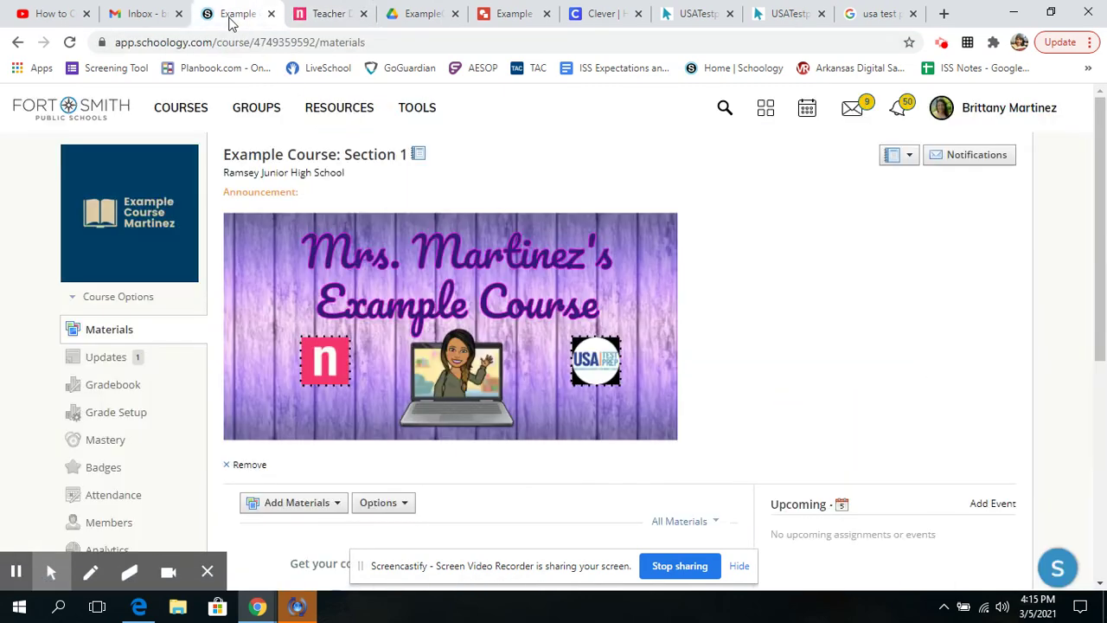
{"action": "left_click", "coordinate": [603, 363]}
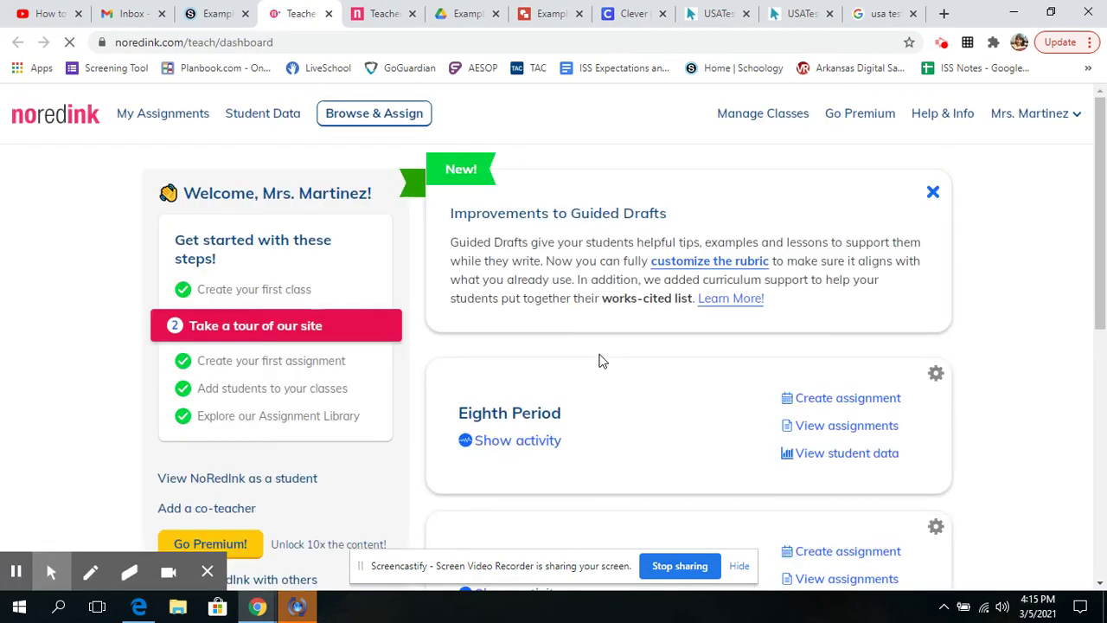
{"action": "left_click", "coordinate": [330, 15]}
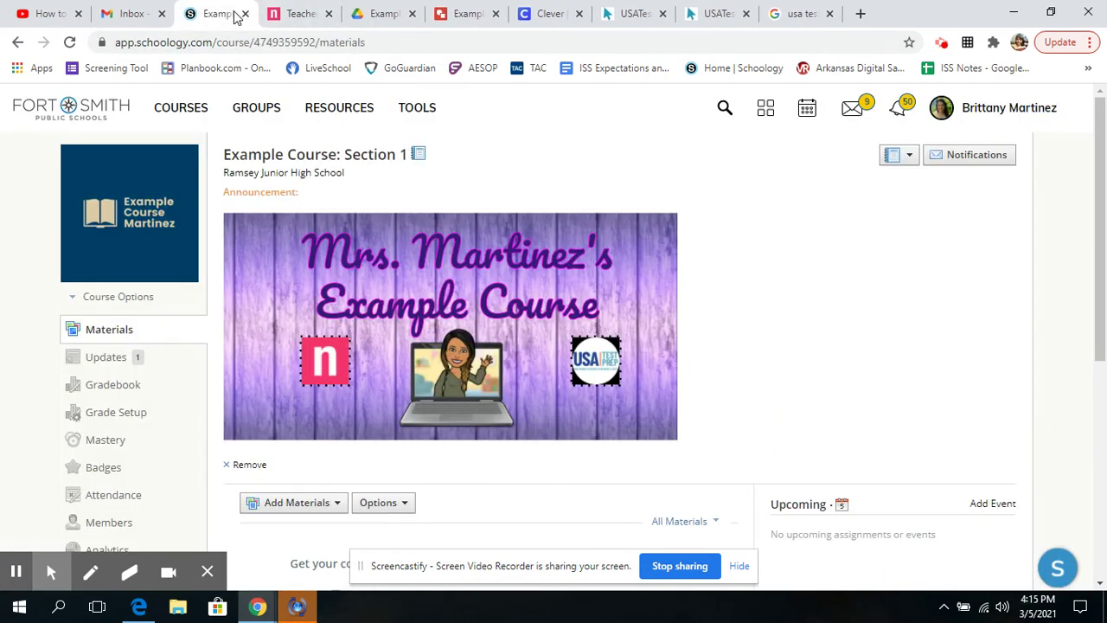
{"action": "left_click", "coordinate": [472, 14]}
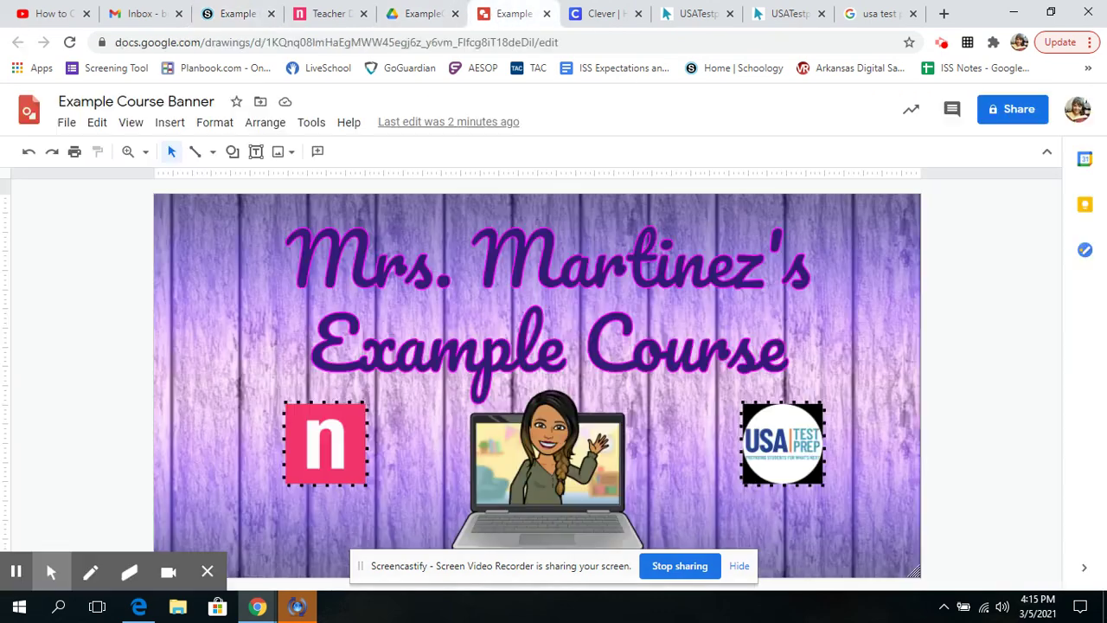
{"action": "left_click", "coordinate": [776, 433]}
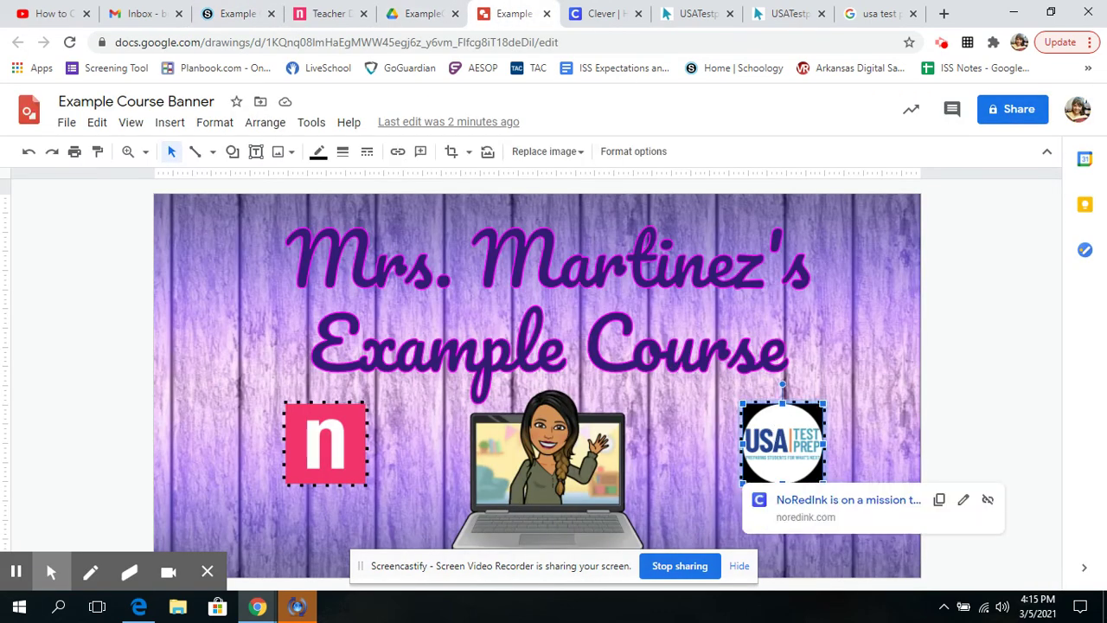
{"action": "left_click", "coordinate": [965, 502]}
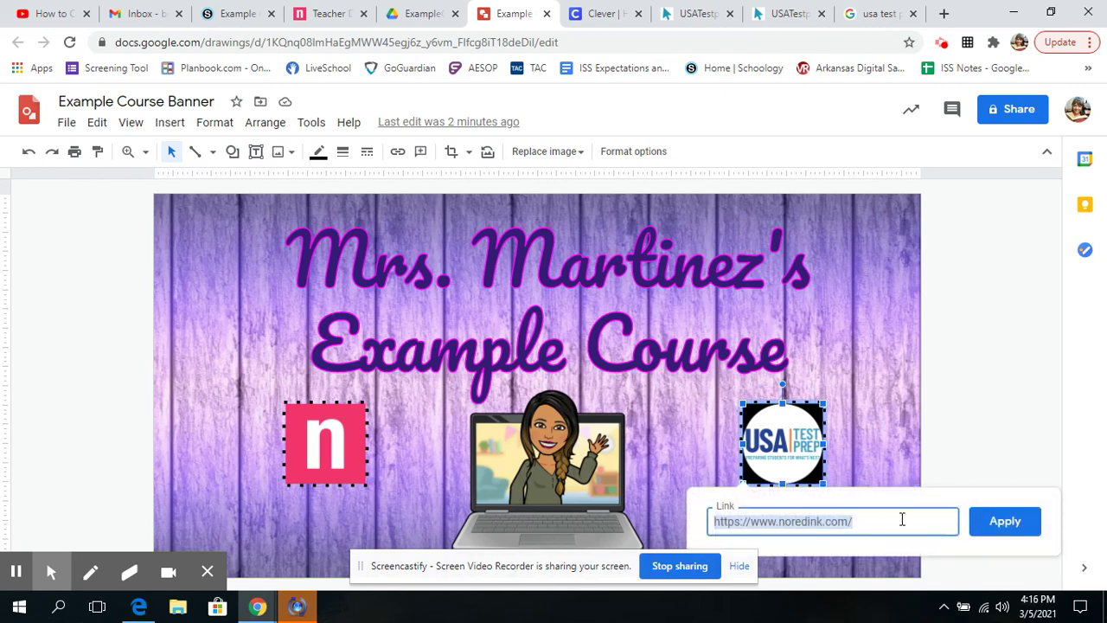
{"action": "key", "text": "BackSpace"}
{"action": "type", "text": "c"}
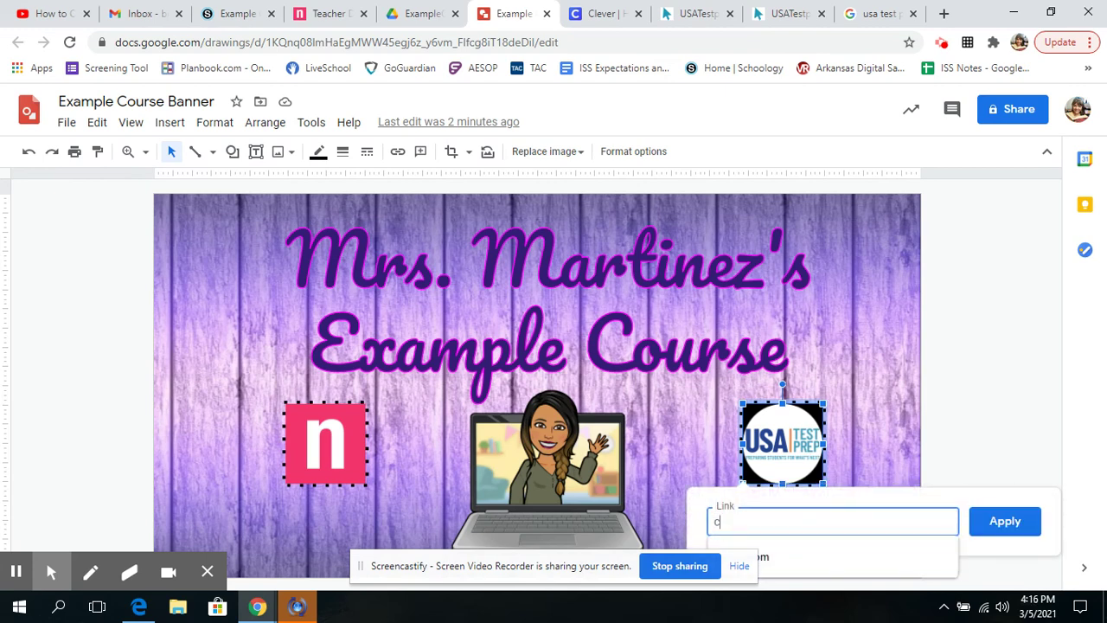
{"action": "type", "text": "lever.com"}
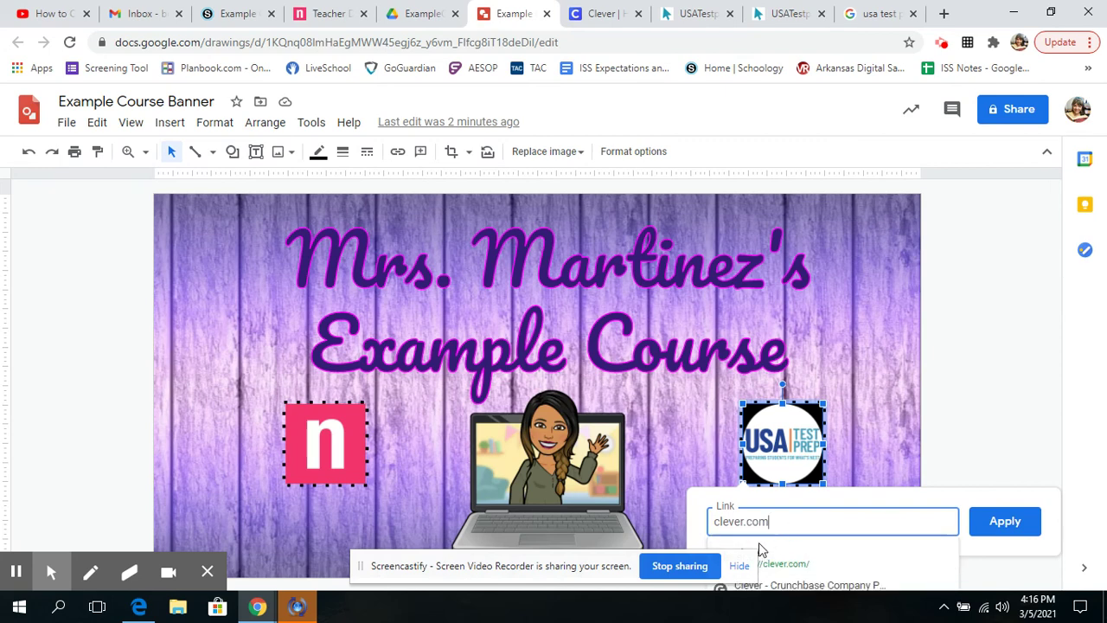
{"action": "left_click", "coordinate": [740, 566]}
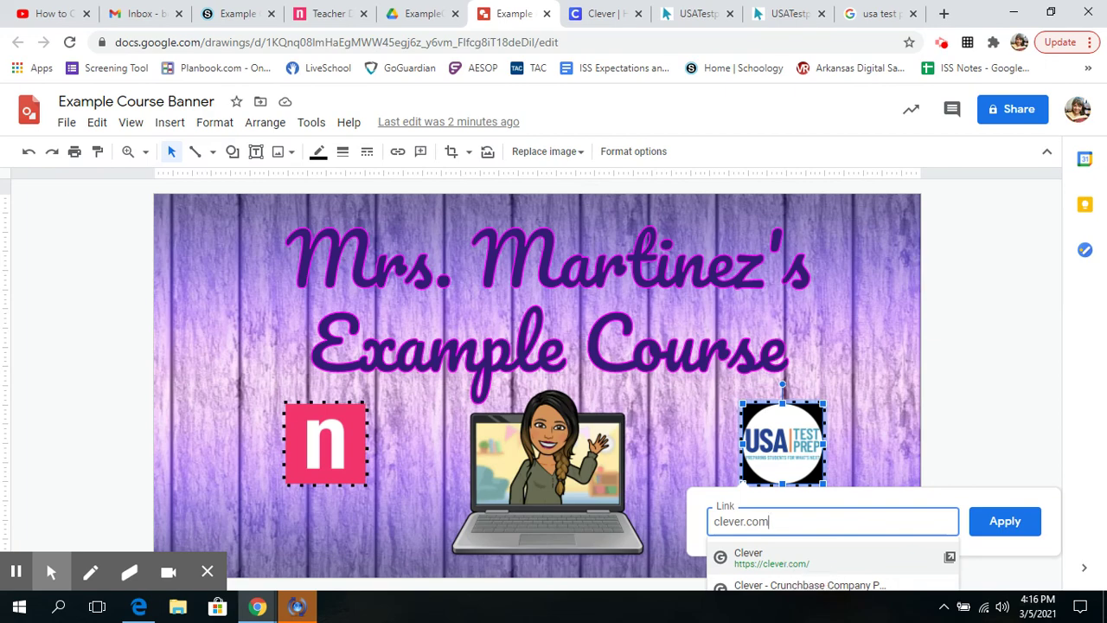
{"action": "left_click", "coordinate": [785, 557]}
{"action": "left_click", "coordinate": [1002, 526]}
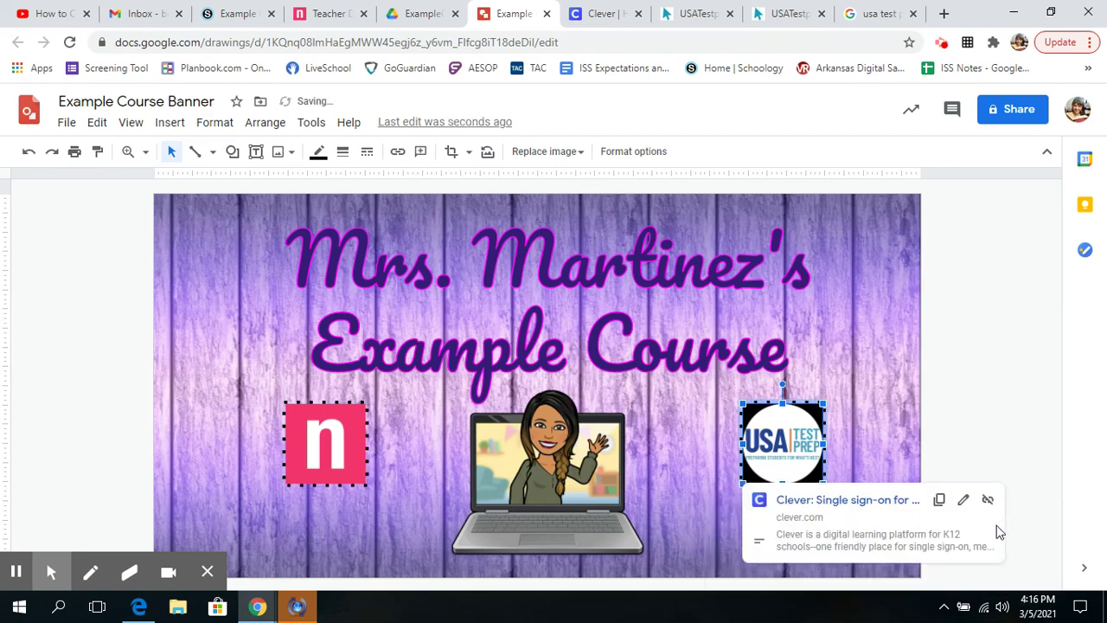
Step: Reload the Schoology course page so the banner picks up the clever.com link
{"action": "left_click", "coordinate": [327, 14]}
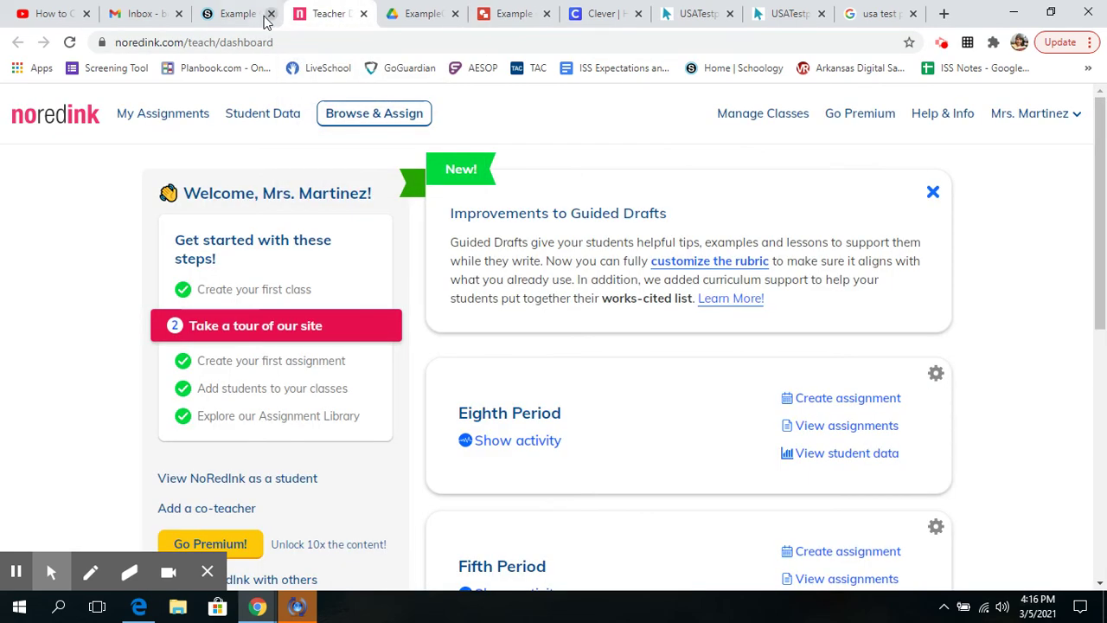
{"action": "left_click", "coordinate": [235, 16]}
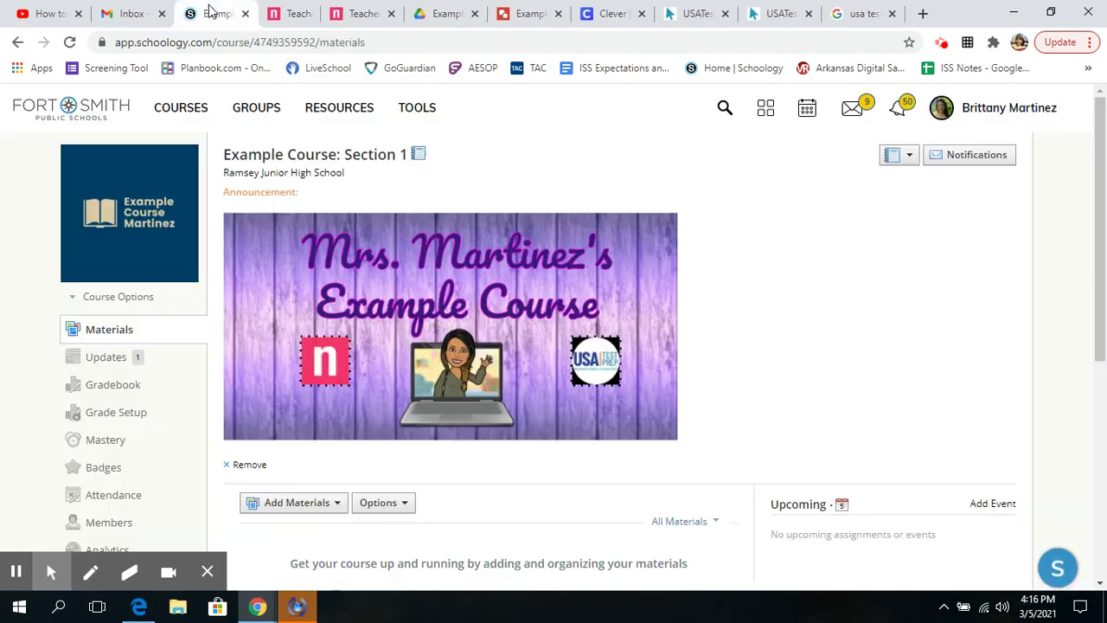
{"action": "left_click", "coordinate": [68, 43]}
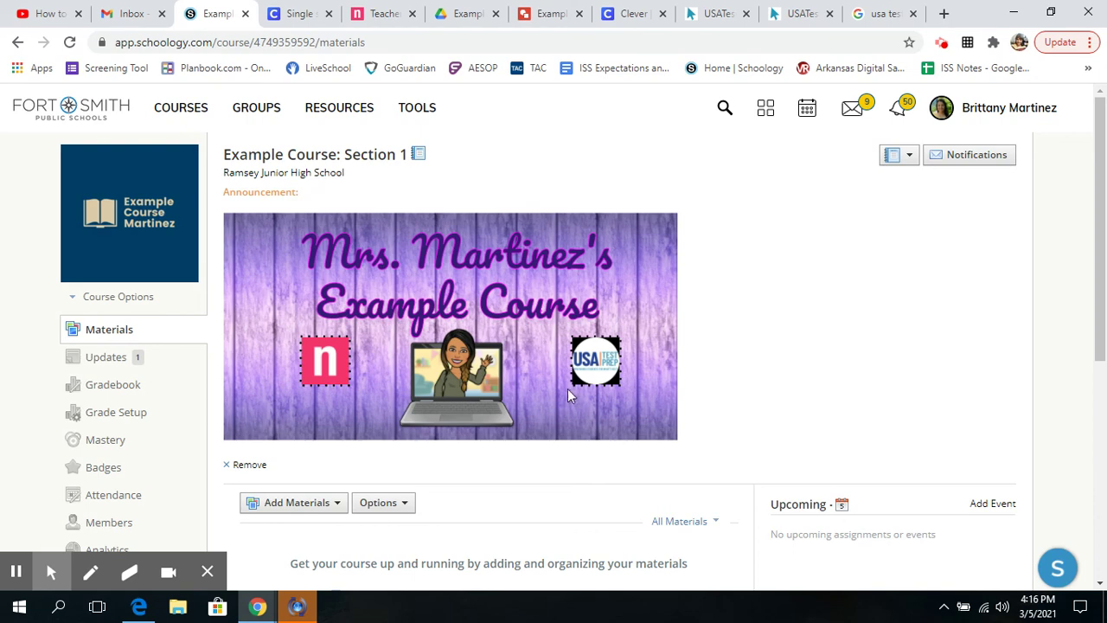
{"action": "scroll", "coordinate": [551, 469], "scroll_direction": "down", "scroll_amount": 2}
{"action": "scroll", "coordinate": [548, 470], "scroll_direction": "up", "scroll_amount": 2}
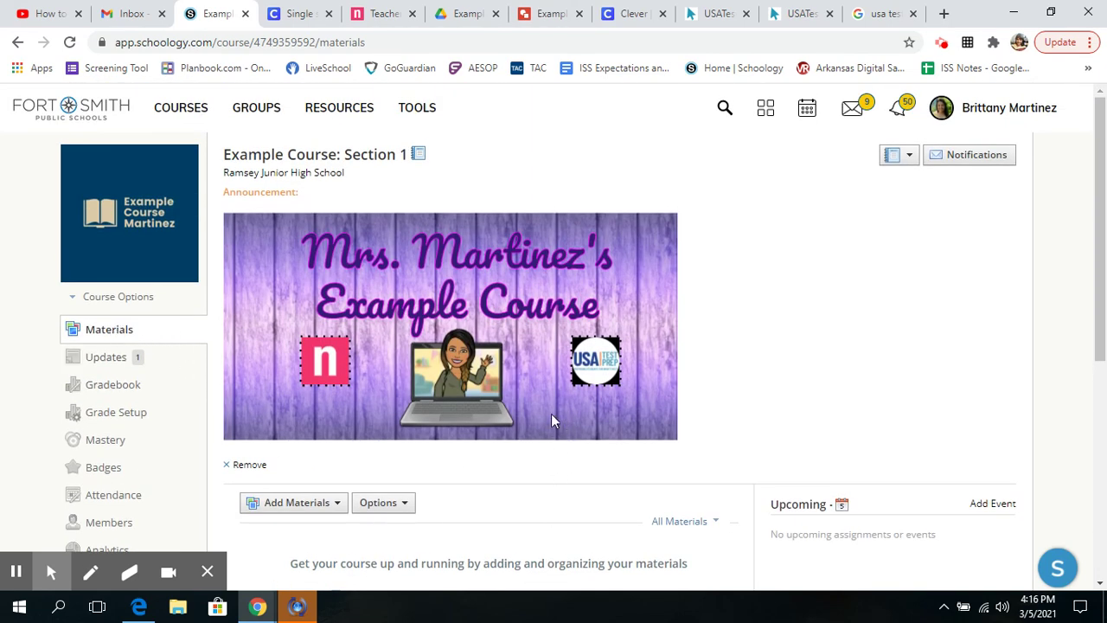